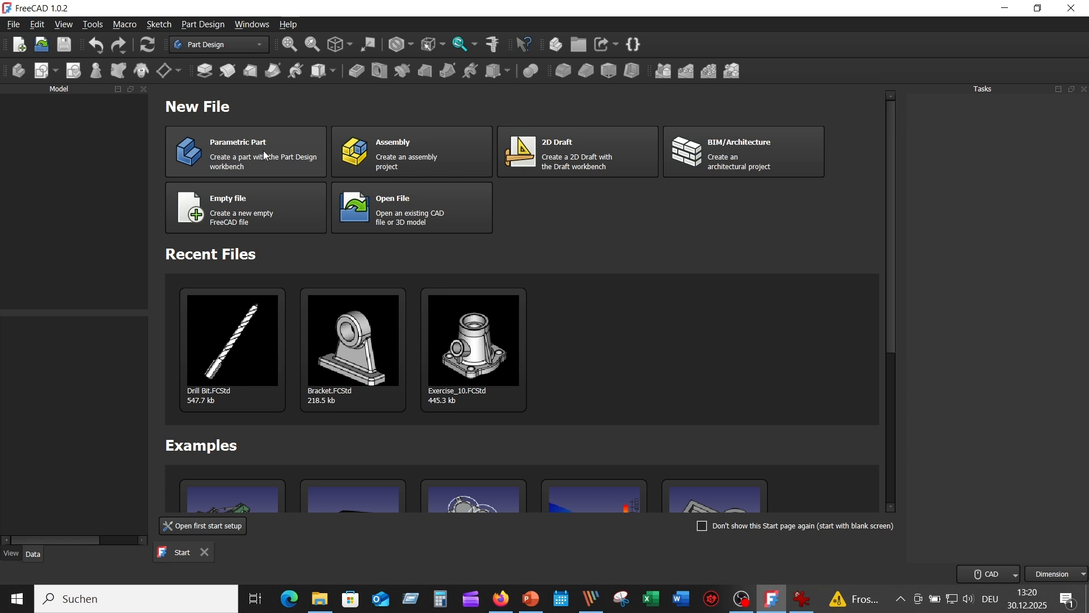
Start a new parametric part and consult the Picture7.png reference drawing in IrfanView.
click(246, 150)
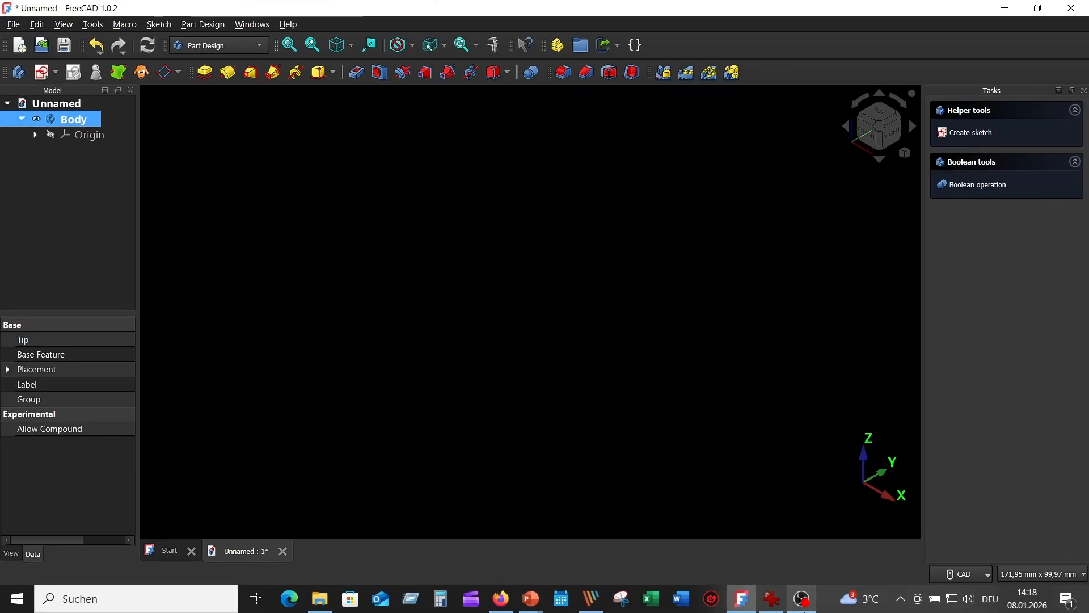
click(771, 599)
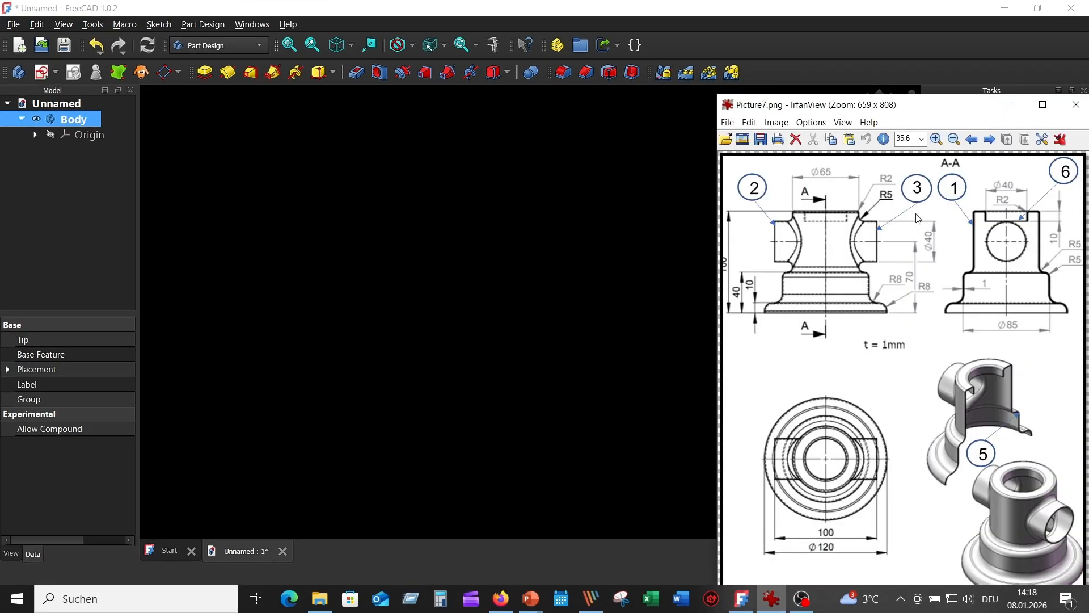
drag(938, 109, 928, 97)
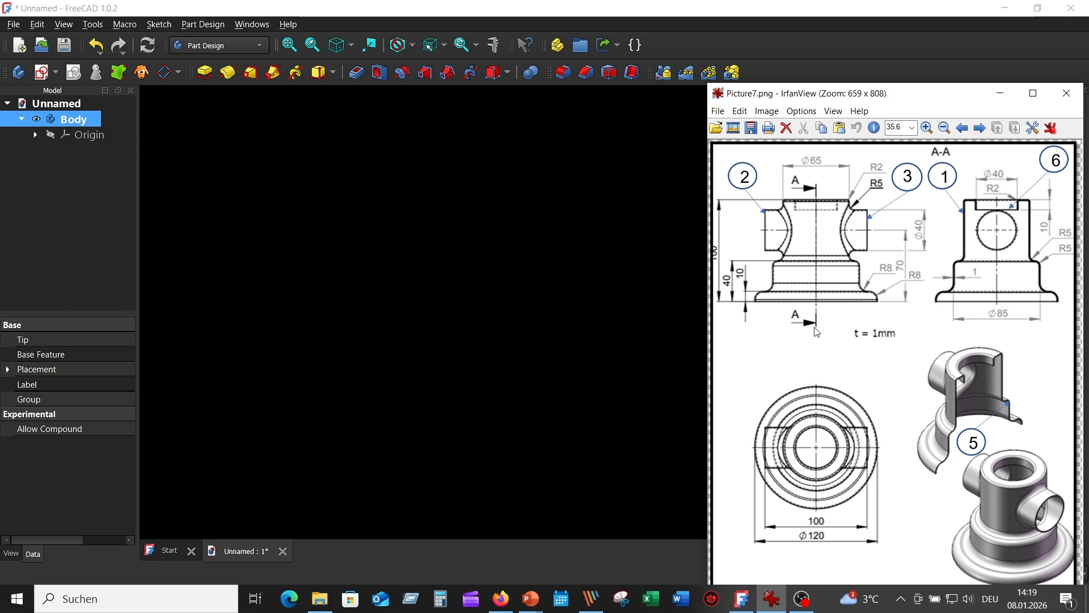
click(540, 309)
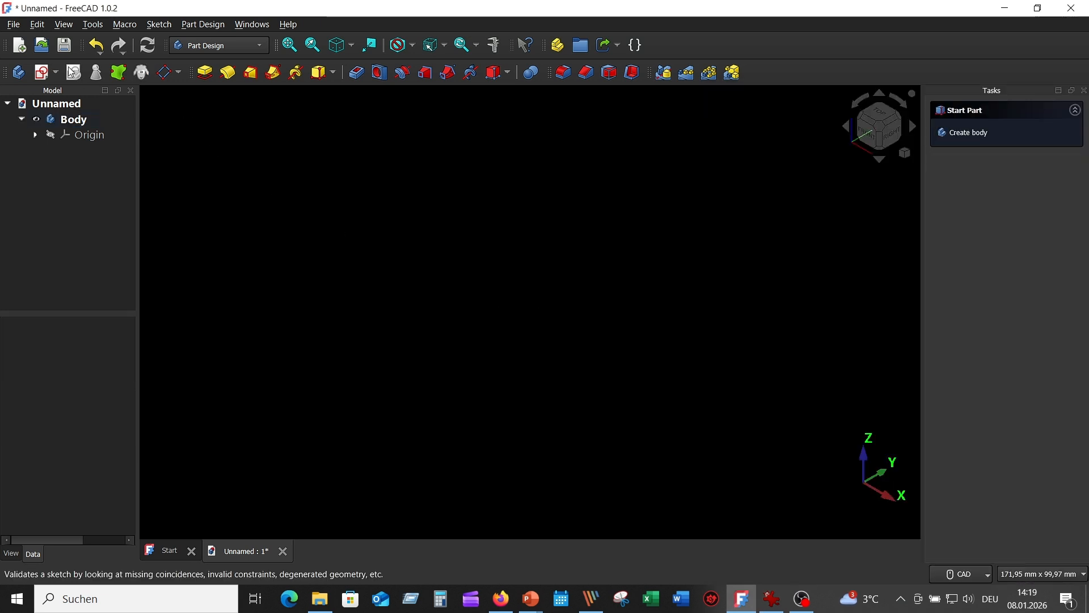
Create a sketch in the body on the YZ-plane.
click(45, 72)
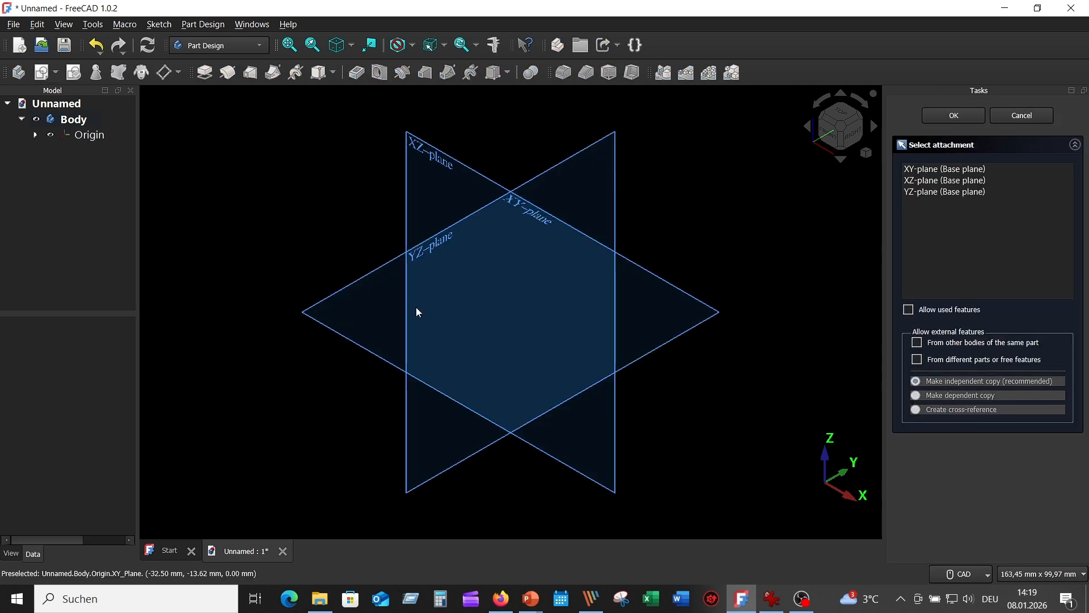
middle_drag(700, 363, 681, 326)
click(441, 199)
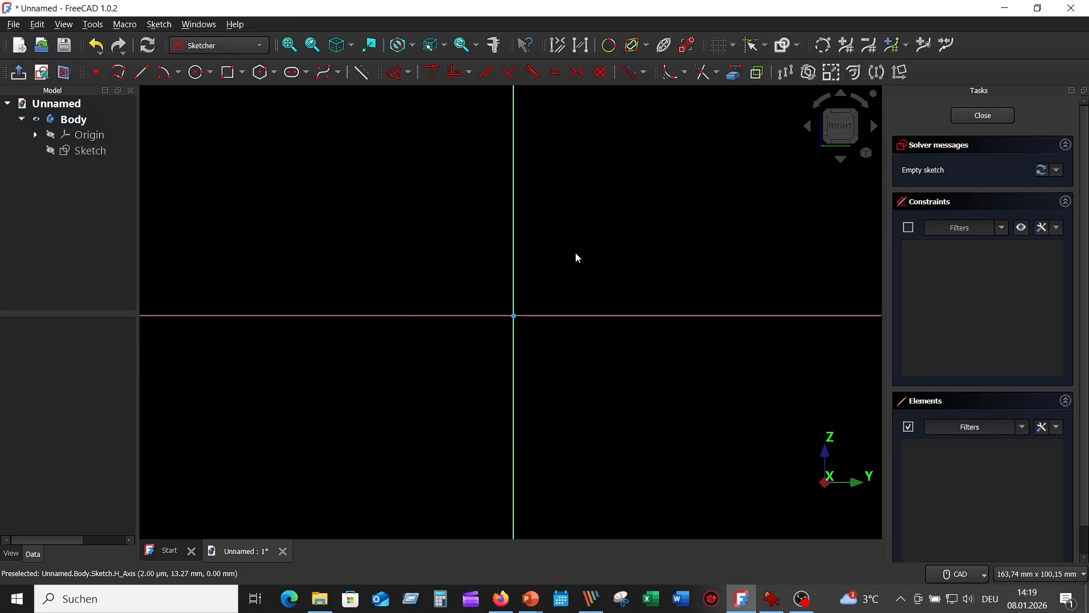
Sketch a polyline from the origin: about 111 mm up the vertical axis, 25 mm outward, 7 mm up, and 16 mm outward.
scroll(575, 253, down, 2)
middle_drag(581, 227, 538, 357)
scroll(522, 298, down, 1)
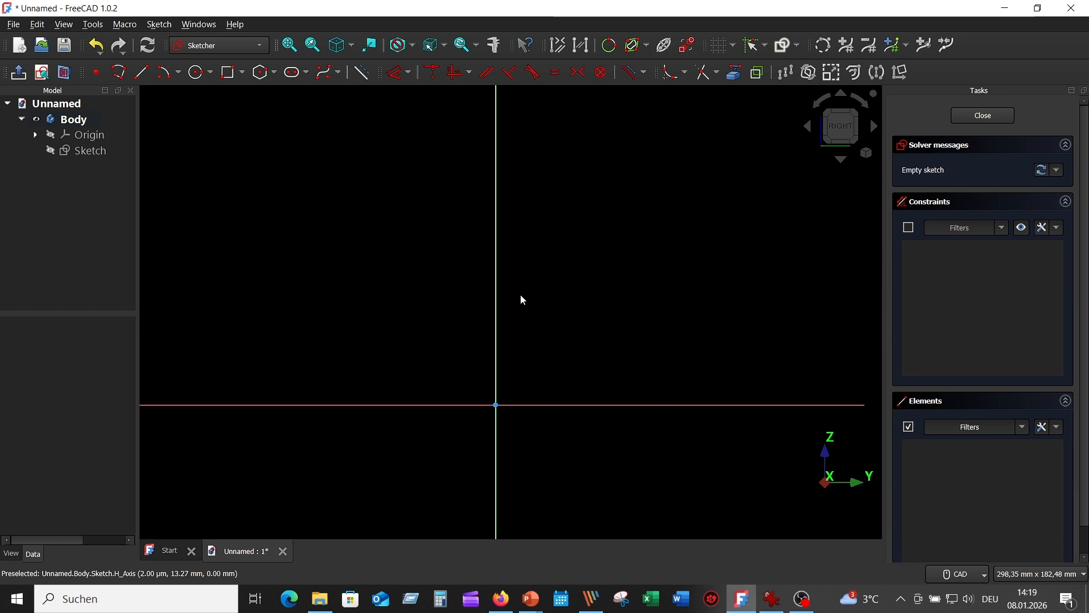
click(120, 72)
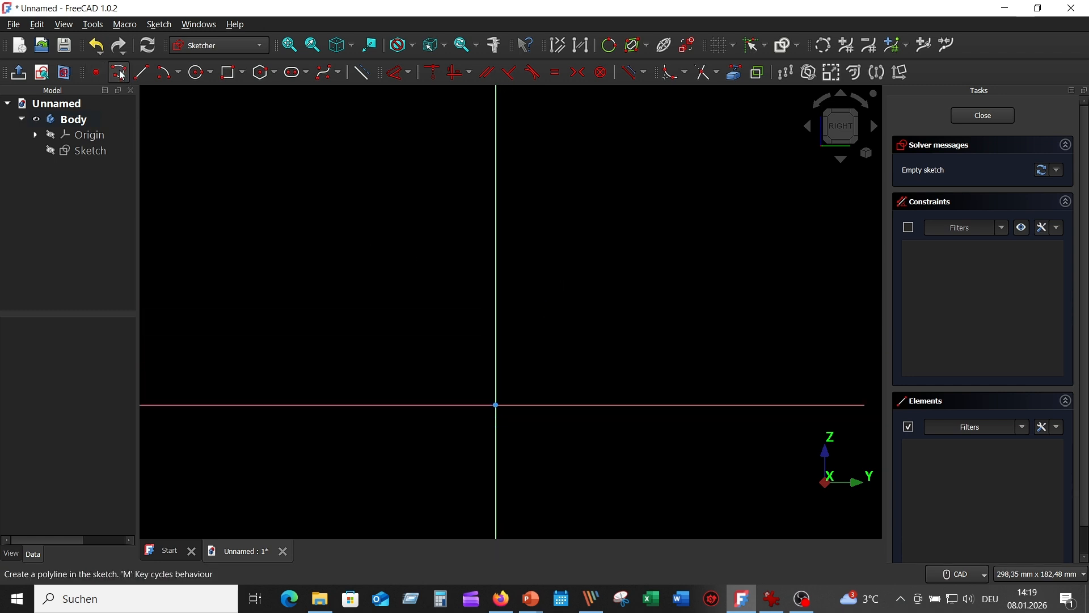
click(496, 405)
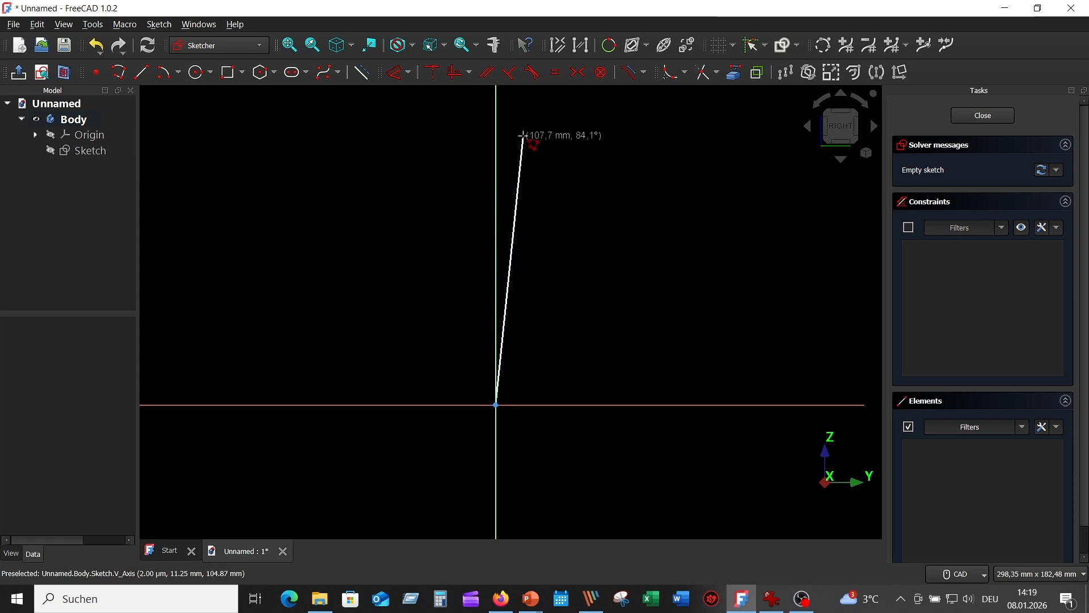
click(496, 127)
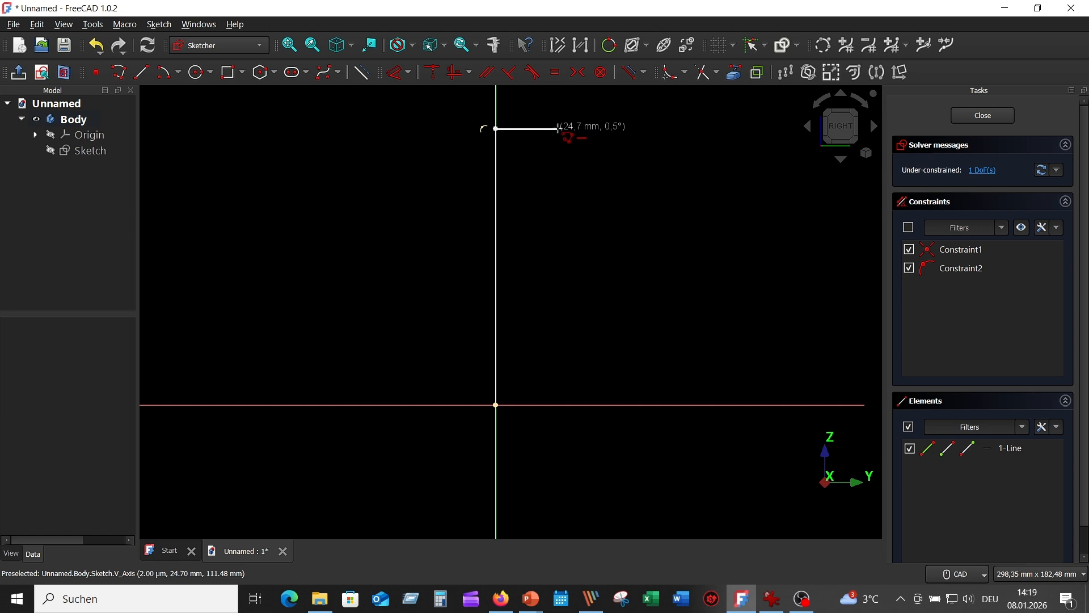
click(558, 128)
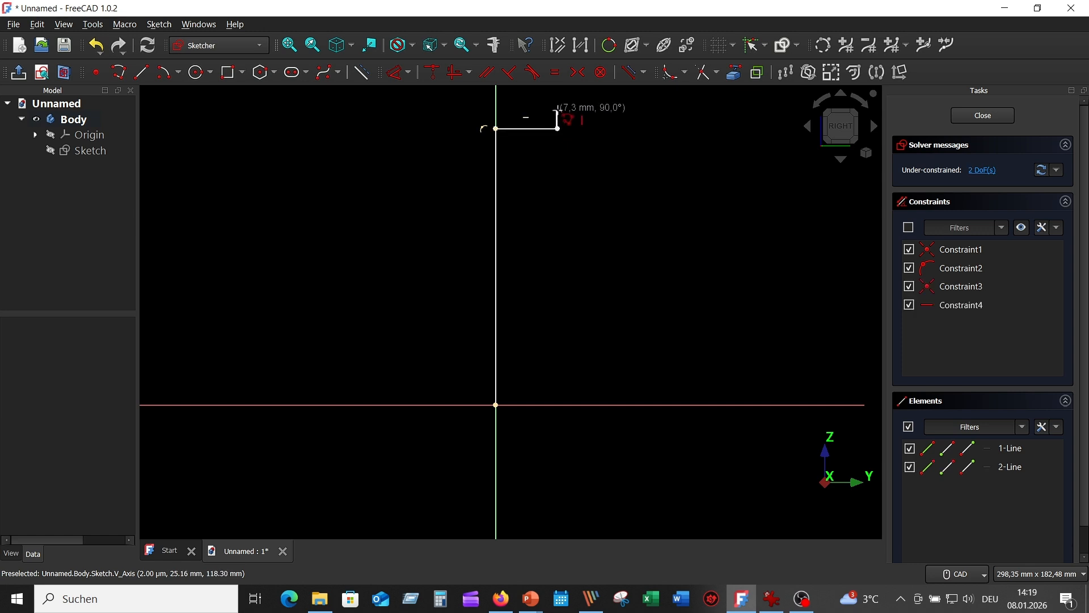
click(557, 110)
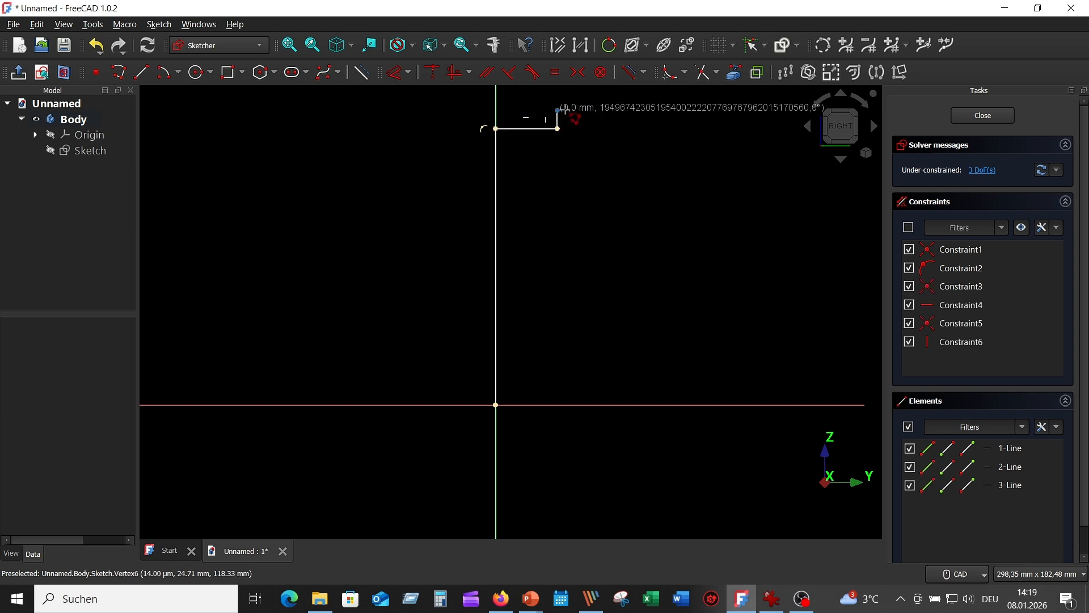
click(597, 110)
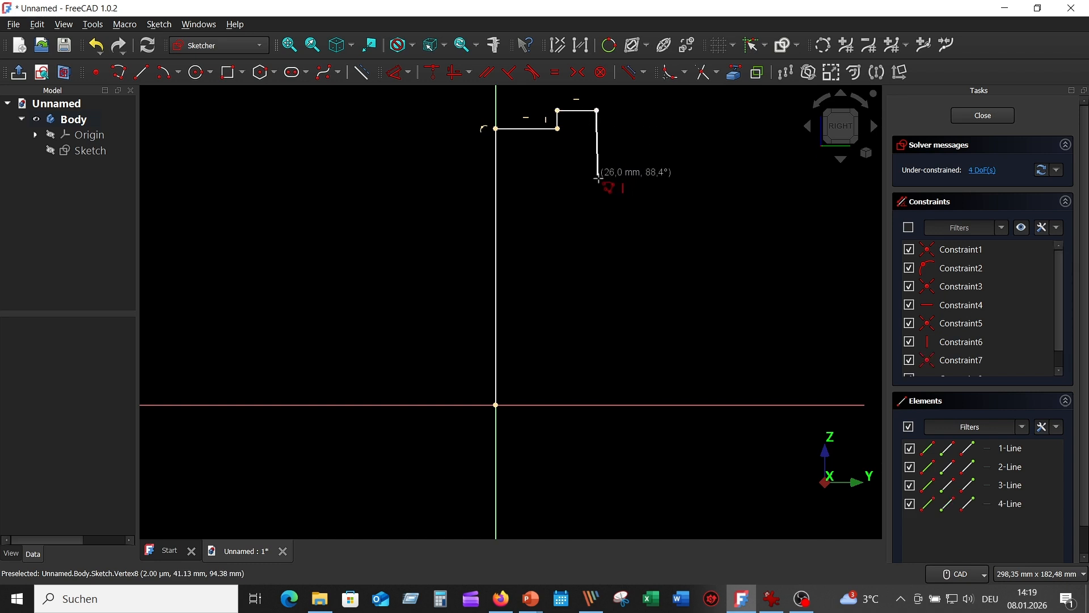
Continue the polyline about 52 mm down, 15 mm outward, 52 mm down, 21 mm outward, down to the horizontal axis, and close it at the origin.
click(596, 241)
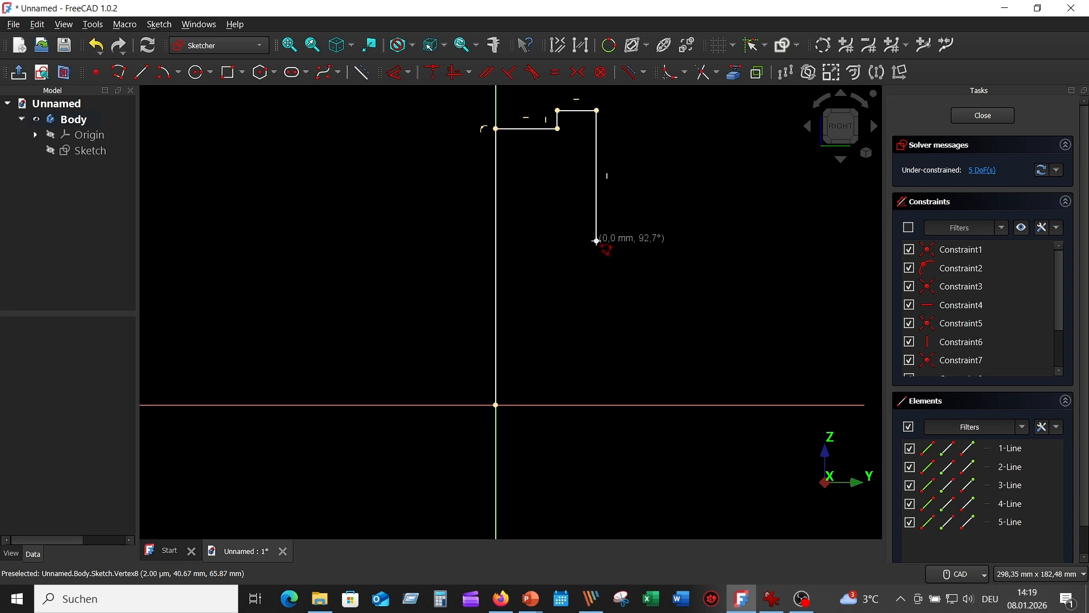
click(634, 240)
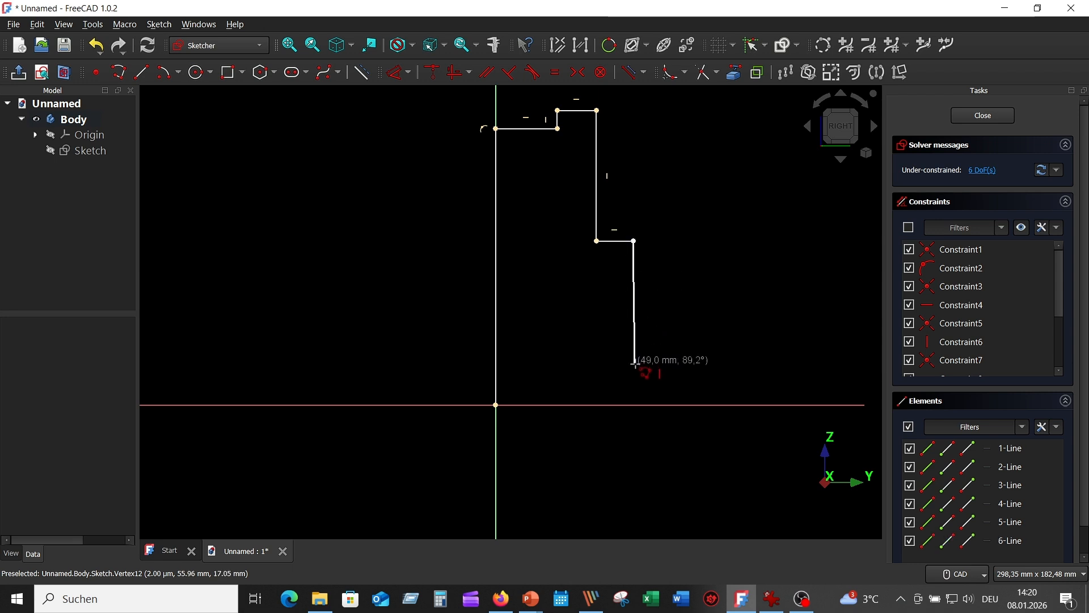
click(634, 372)
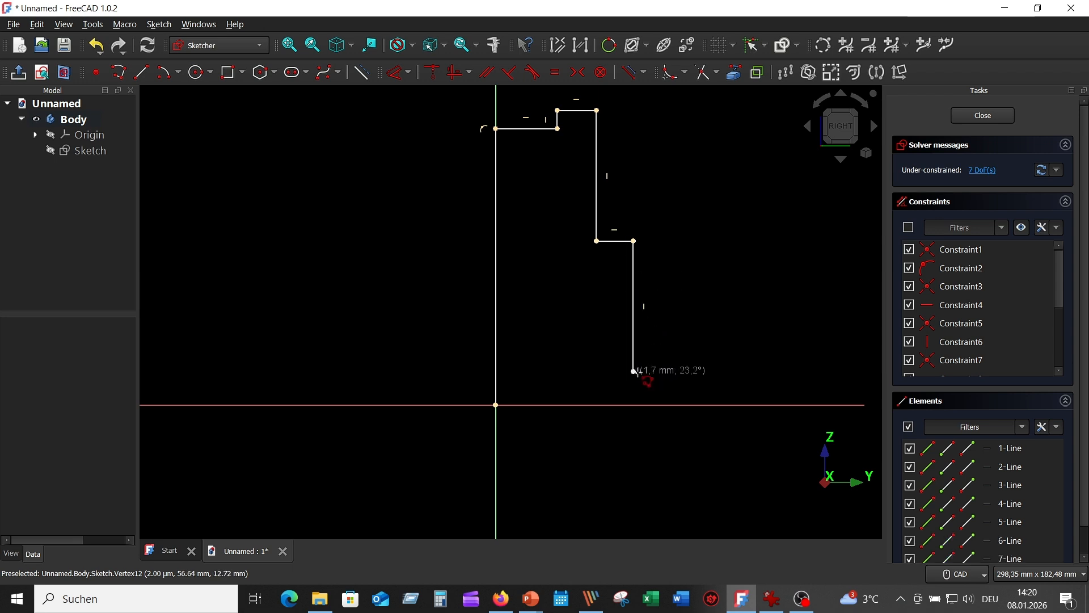
click(685, 371)
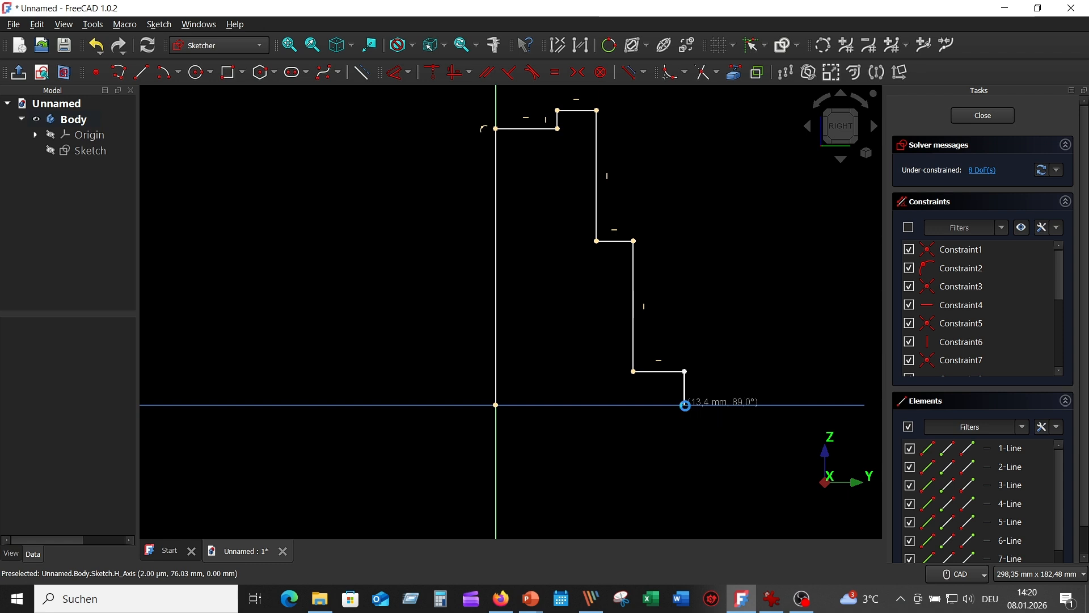
click(685, 405)
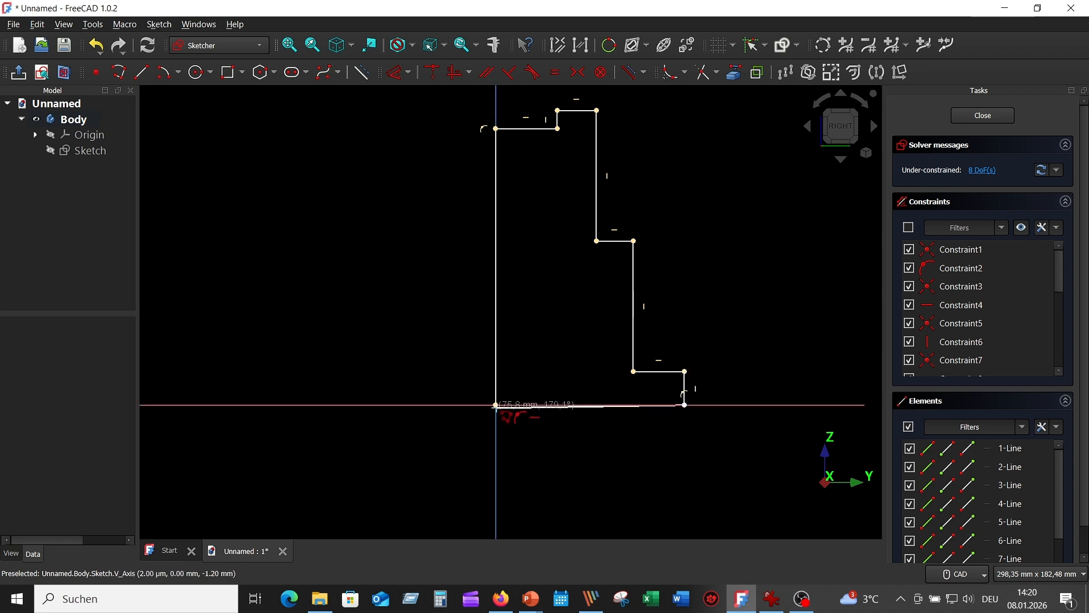
click(495, 405)
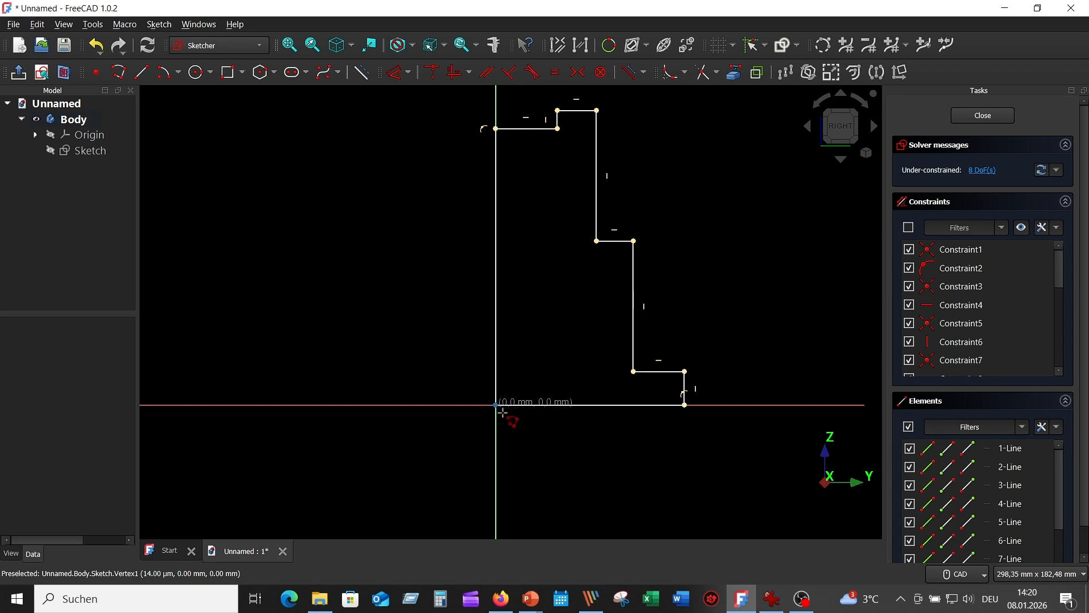
right_click(574, 455)
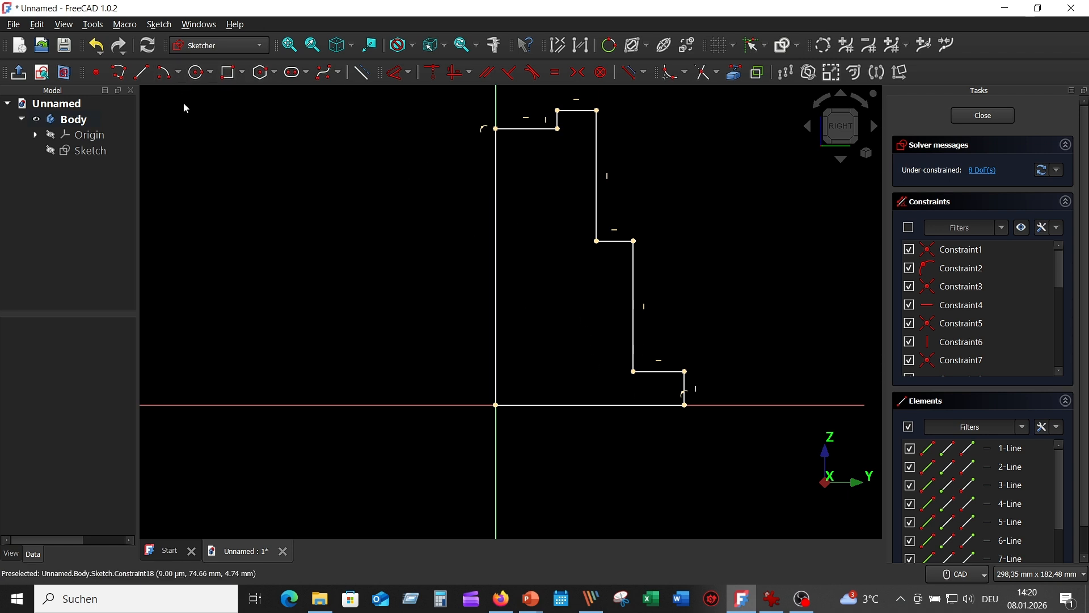
Dimension the height from the horizontal axis to the profile's uppermost edge as 100 mm.
click(396, 74)
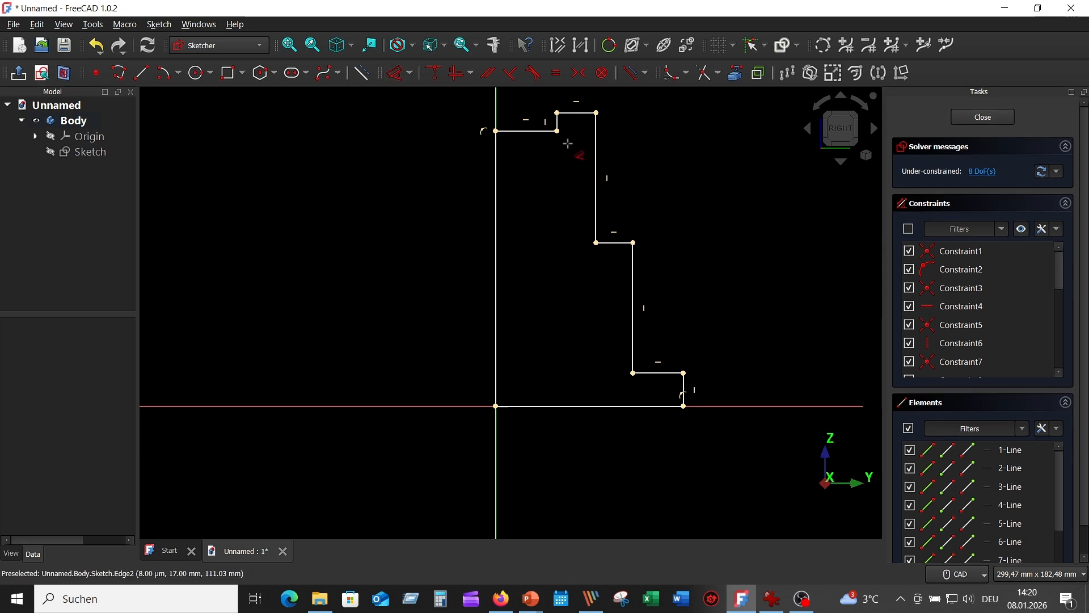
click(573, 113)
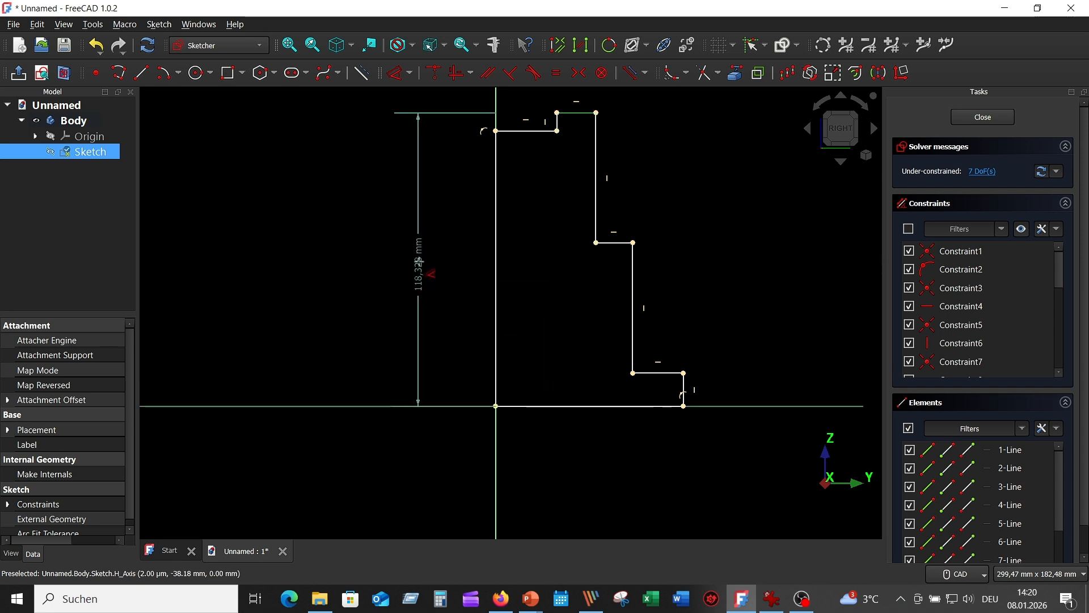
click(418, 258)
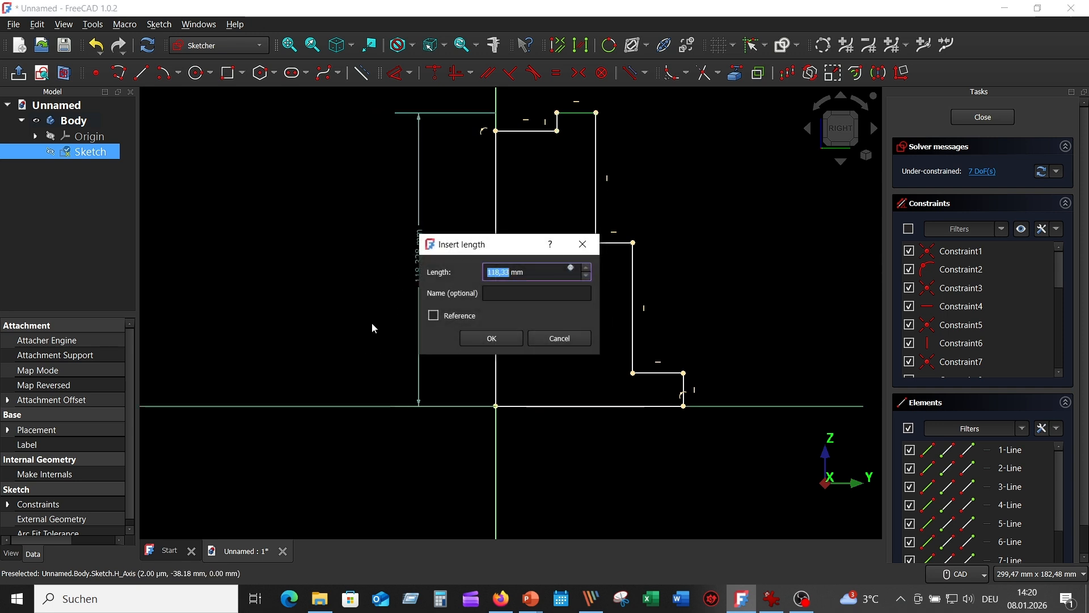
text(100)
key(Return)
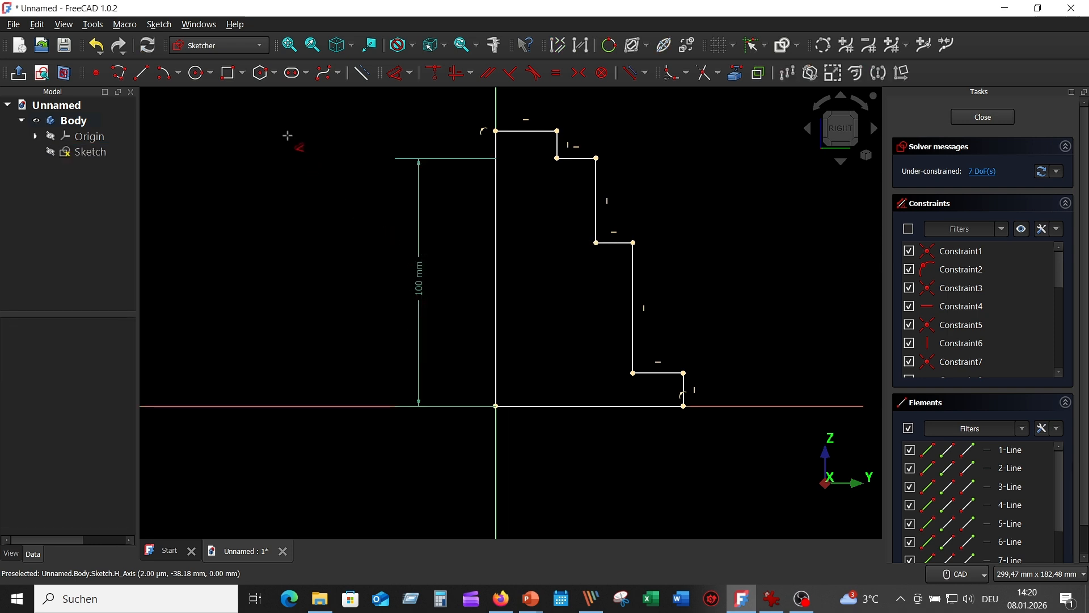
key(Escape)
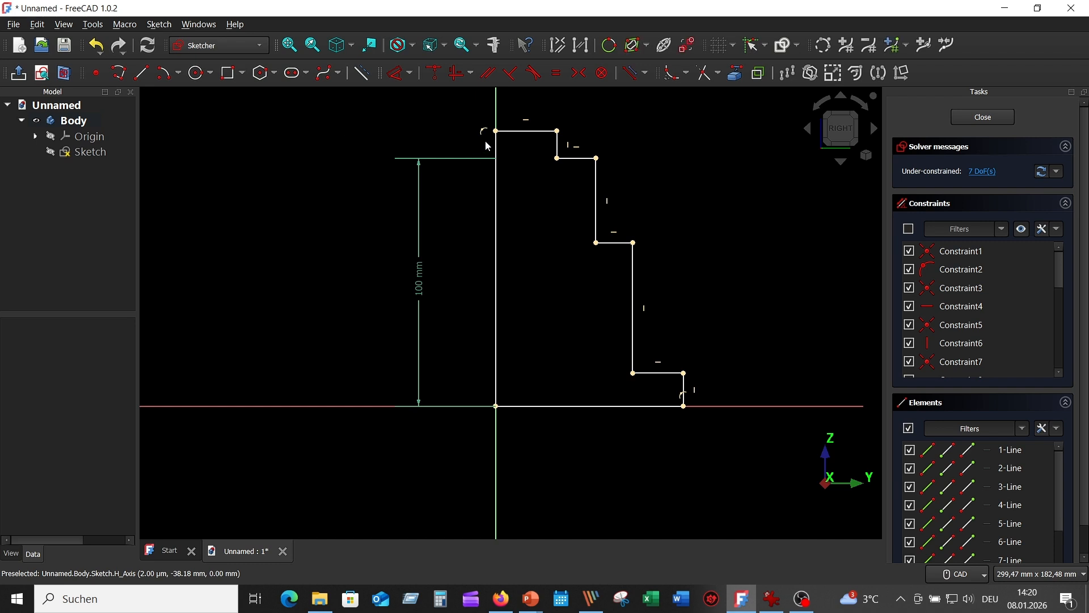
Move the inner recess edge below the uppermost edge and set the vertical distance between them to 10 mm.
drag(523, 131, 528, 187)
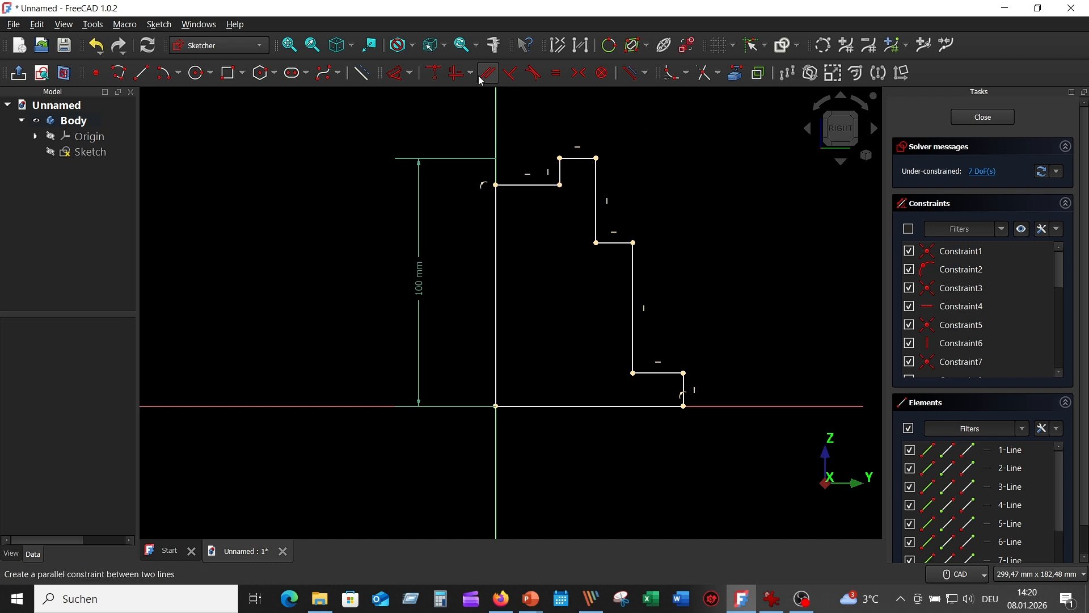
click(401, 73)
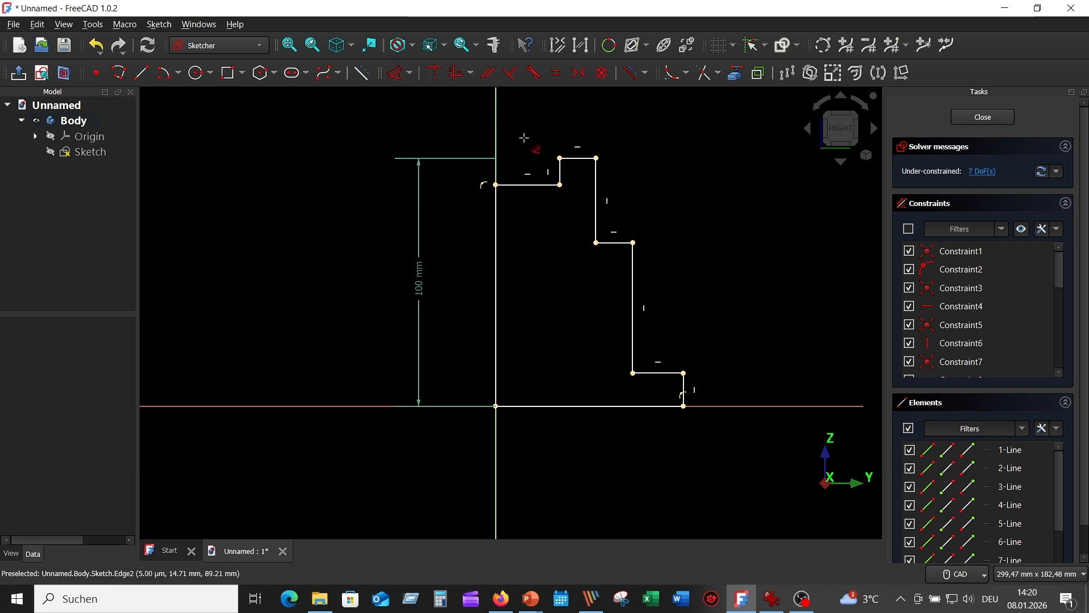
click(579, 157)
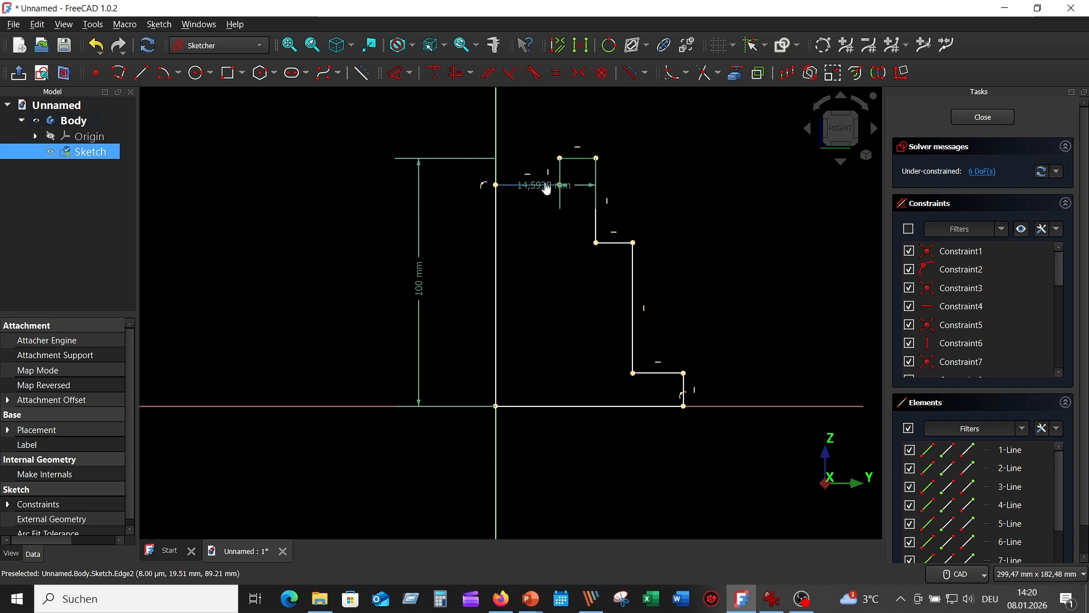
click(544, 184)
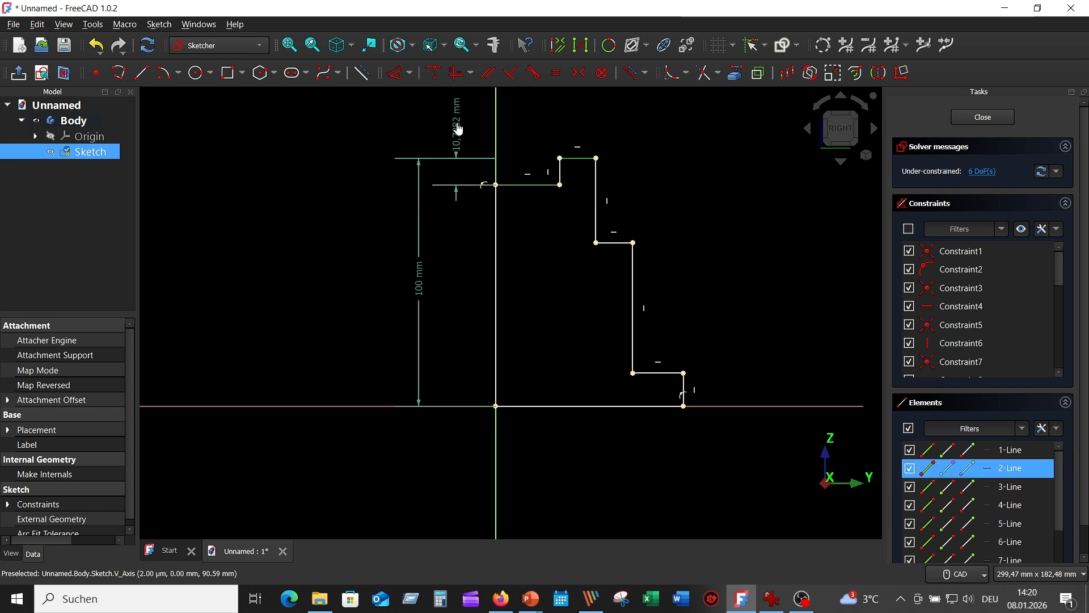
click(457, 122)
text(10)
key(Return)
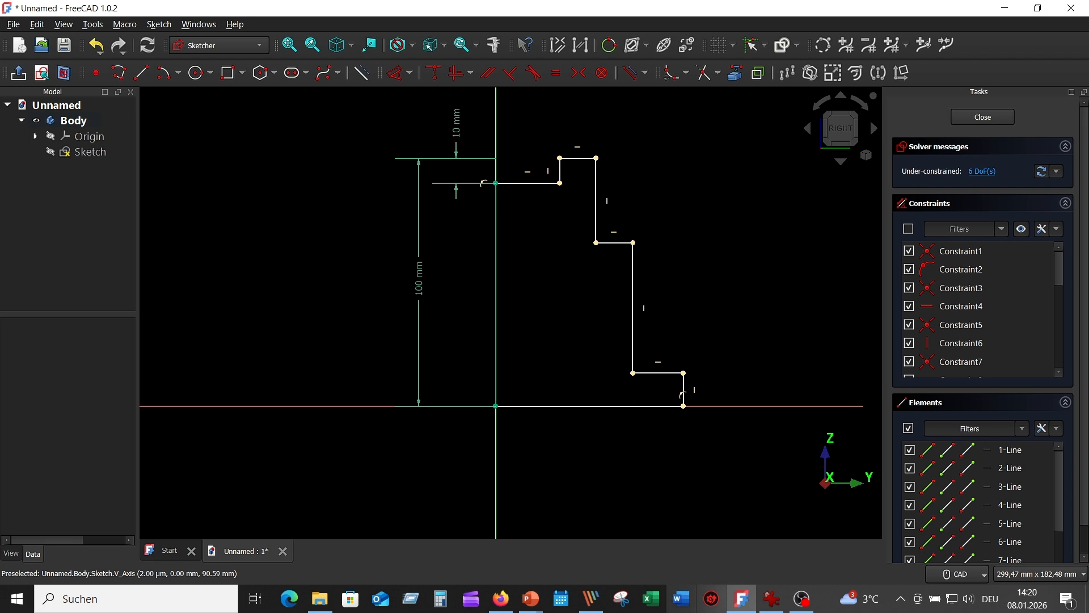
Check the reference drawing and set the outer base flange's height above the horizontal axis to 10 mm.
click(768, 597)
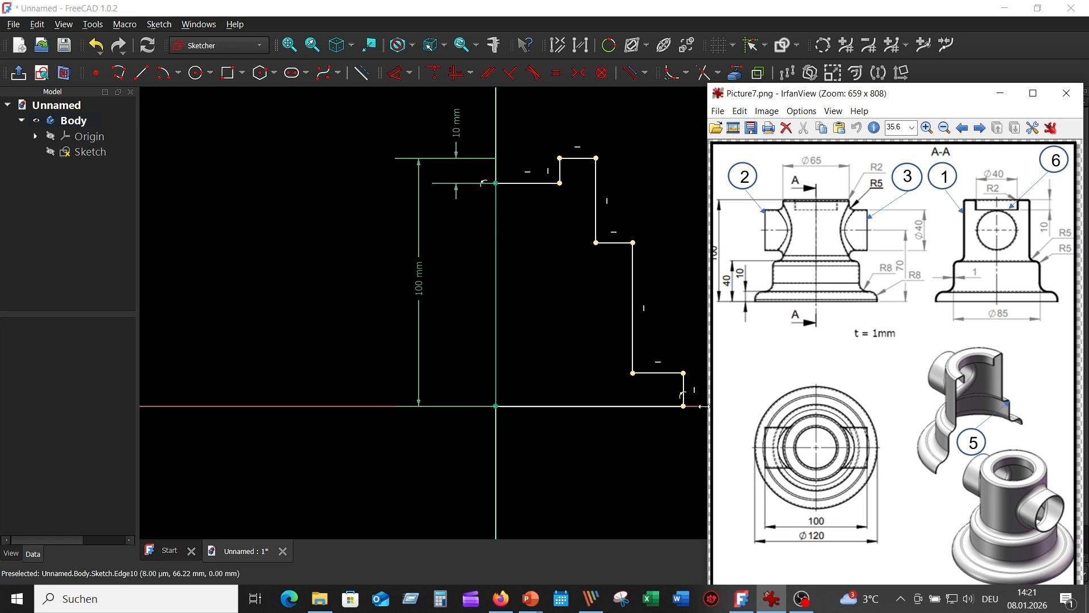
click(661, 371)
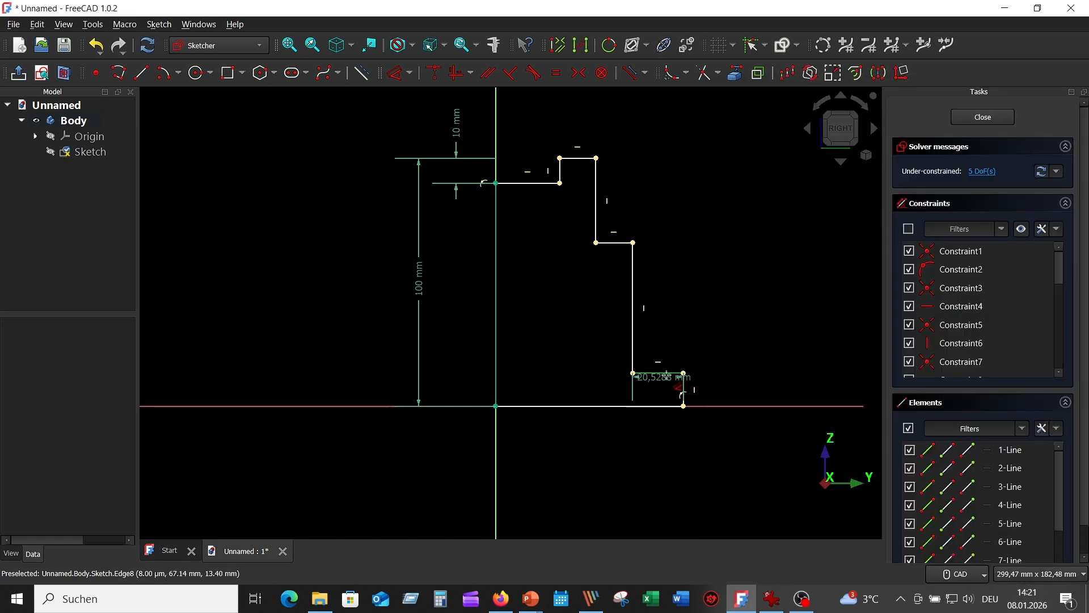
click(729, 406)
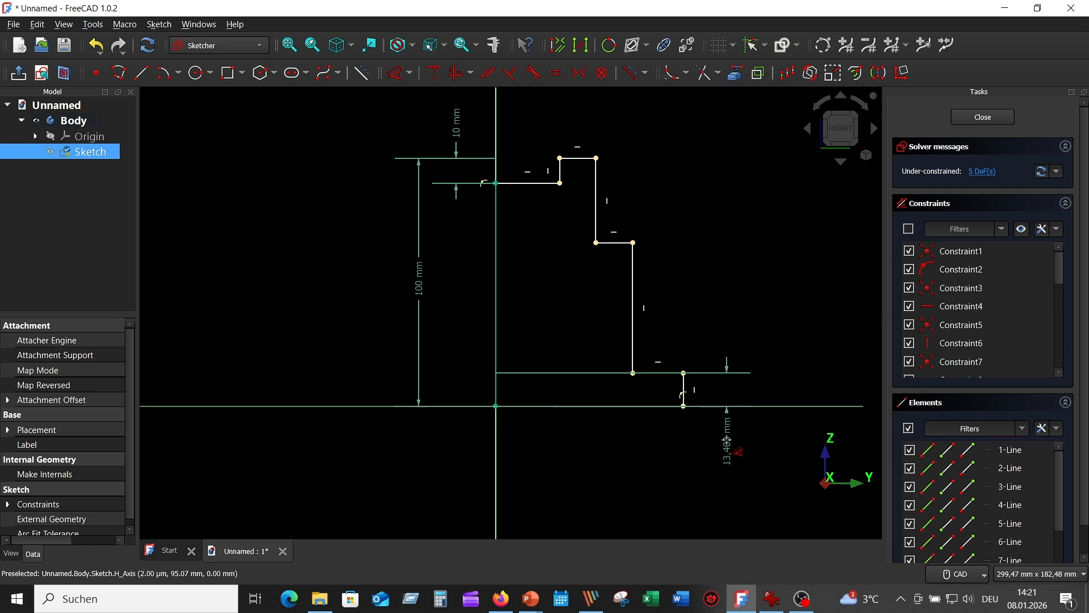
click(727, 441)
text(10)
key(Return)
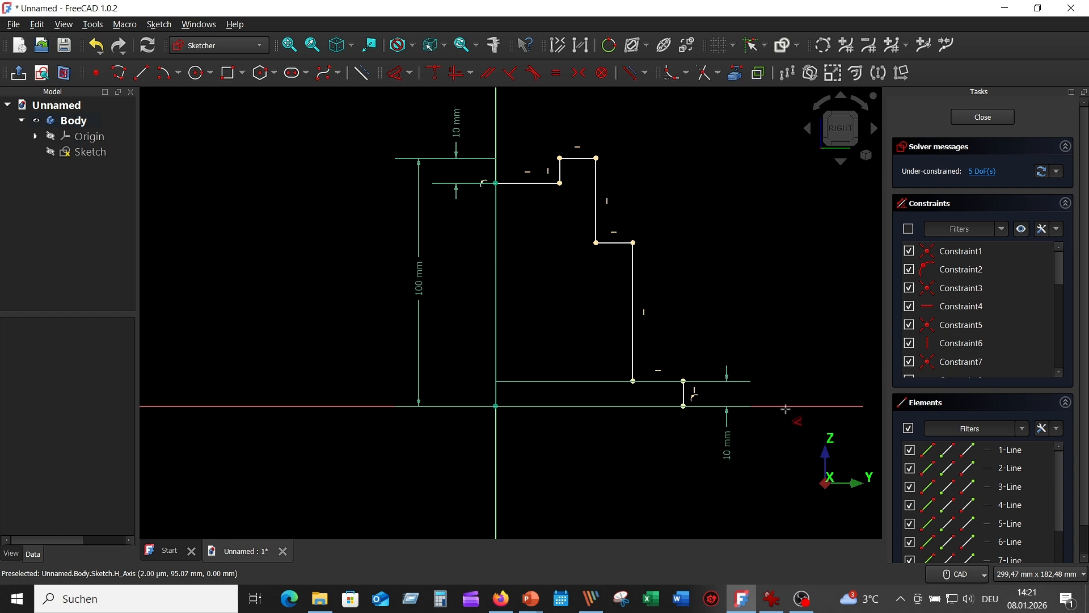
Dimension the middle step's horizontal edge at 40 mm above the horizontal axis.
click(788, 412)
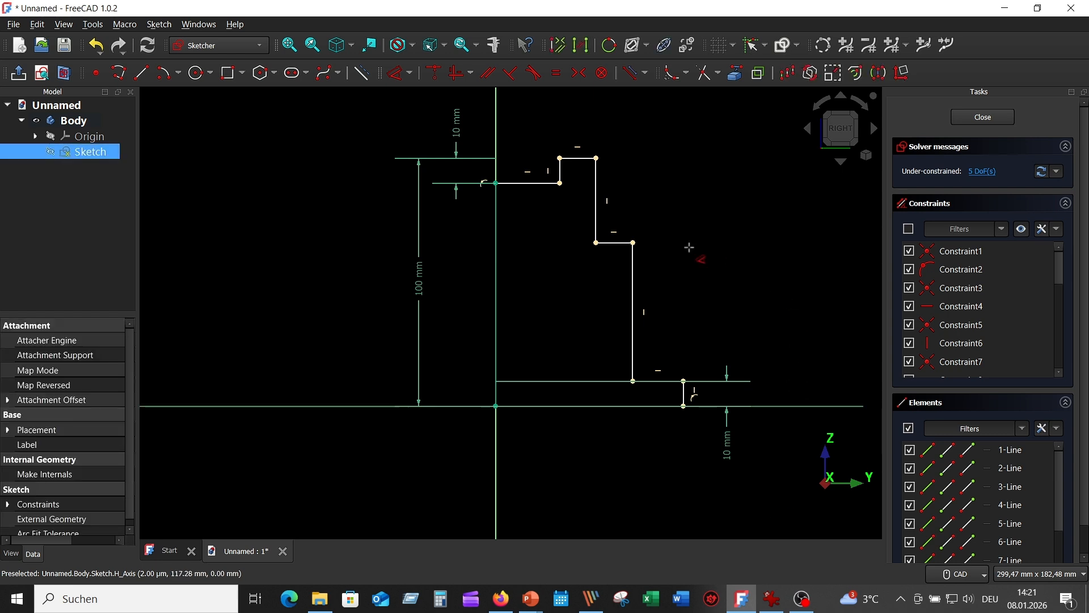
click(622, 243)
drag(768, 295, 756, 300)
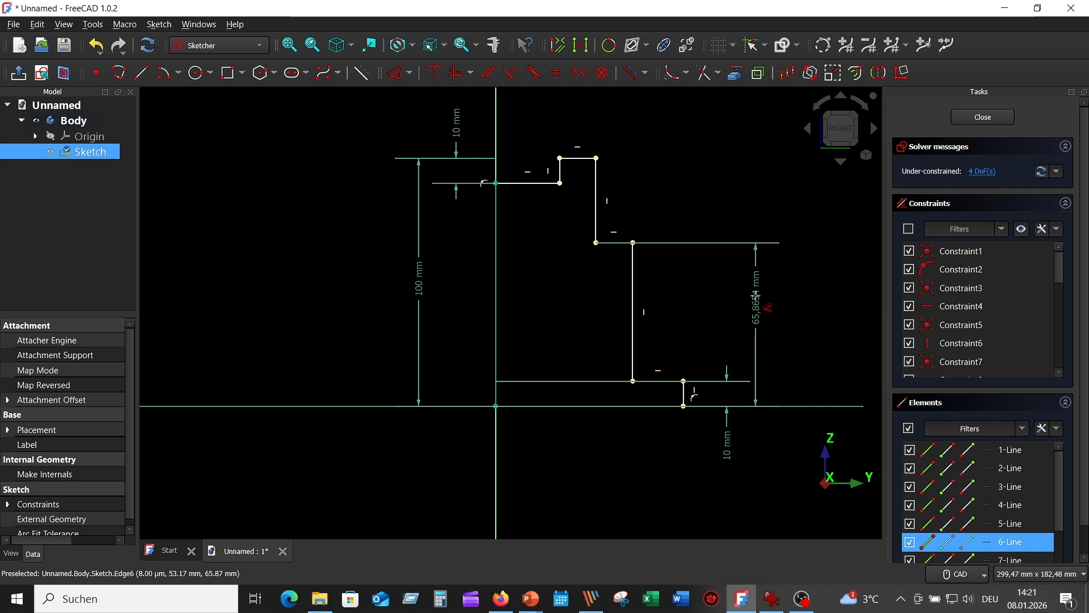
double_click(756, 346)
text(40)
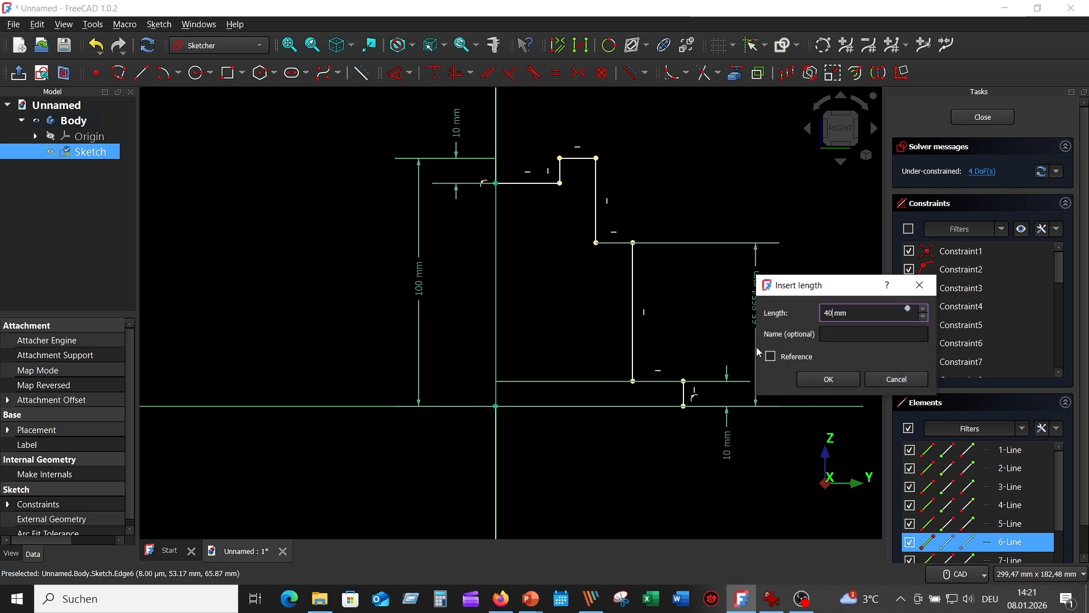
key(Return)
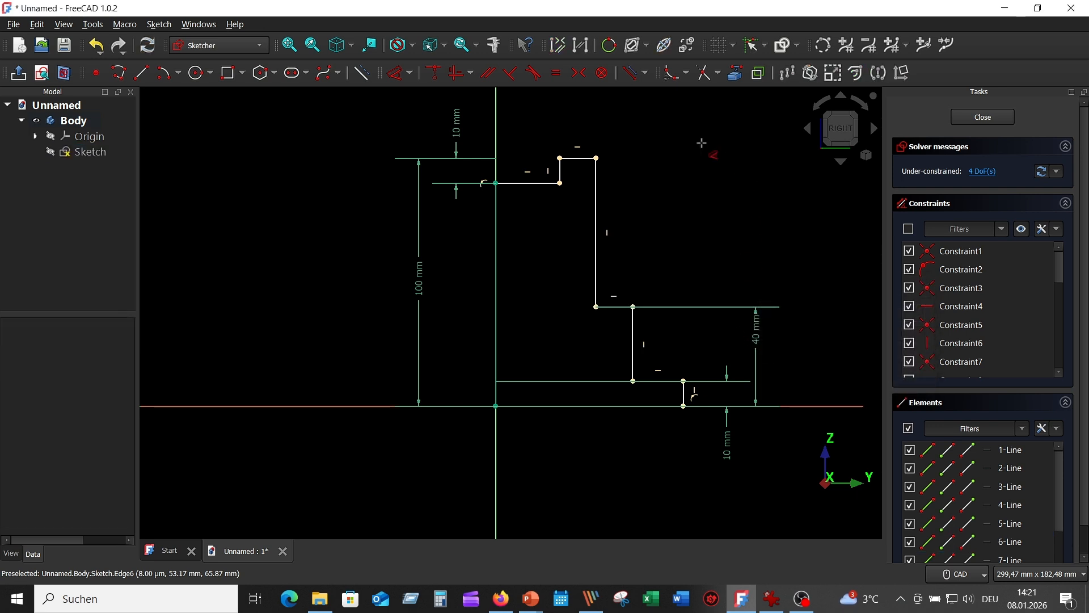
Check the reference drawing and set the base flange's outer edge 60 mm from the vertical axis.
click(770, 598)
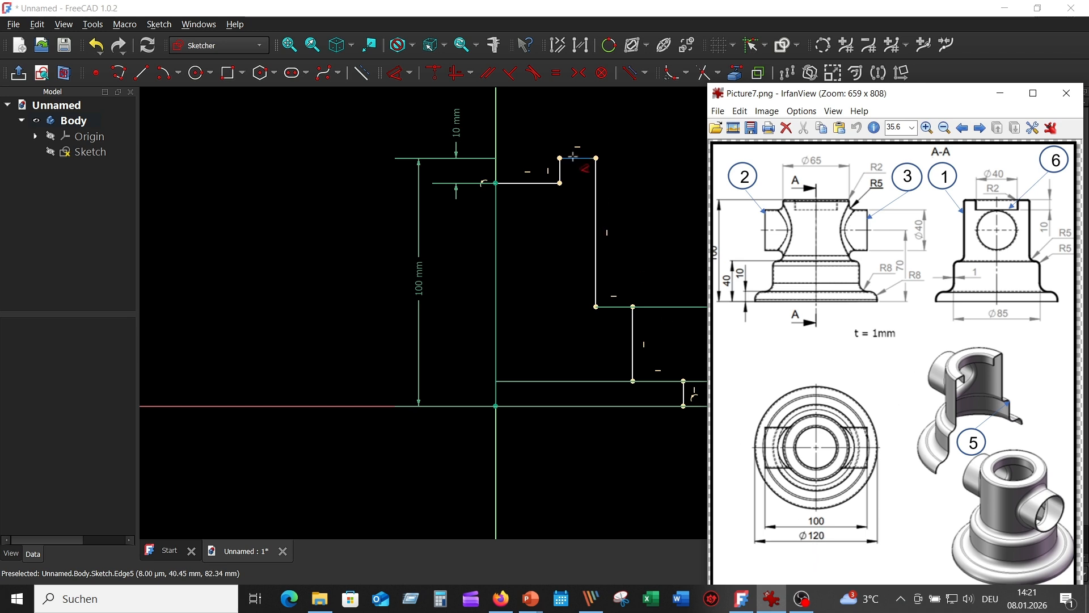
click(497, 339)
drag(691, 396, 686, 401)
click(685, 400)
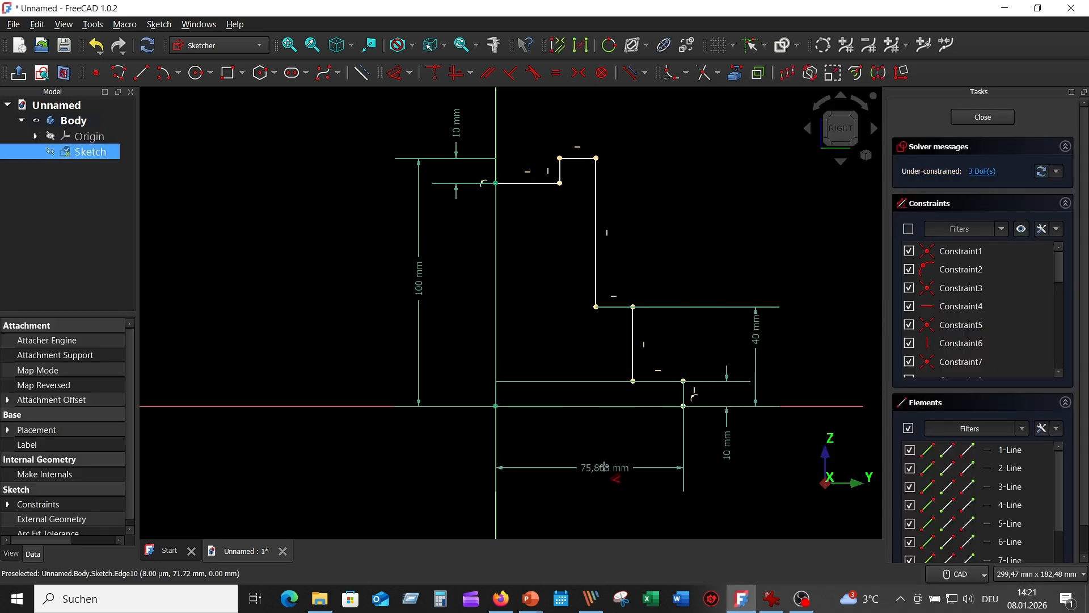
click(599, 453)
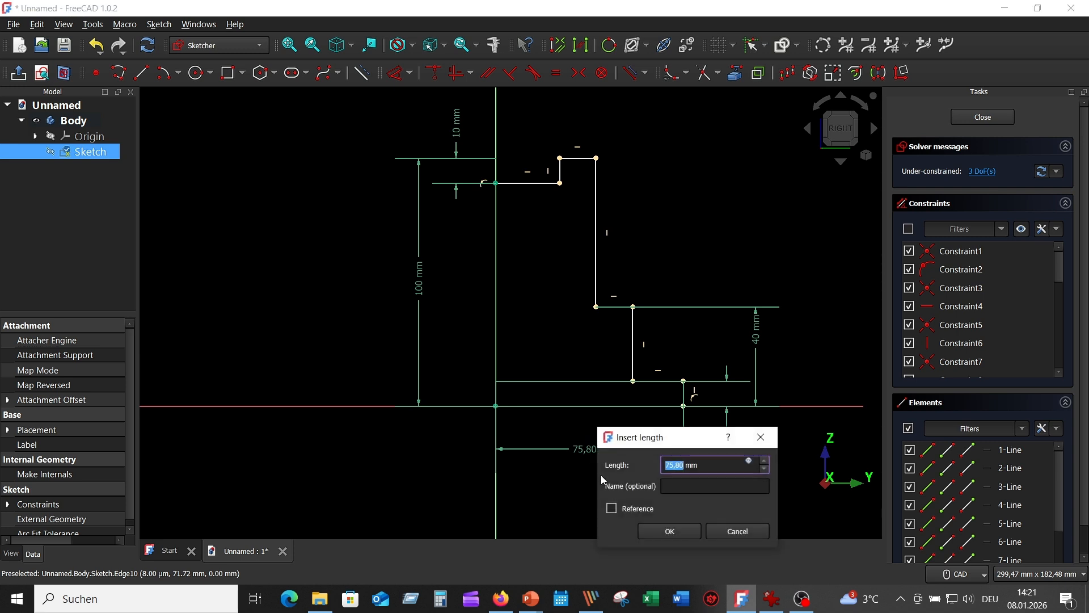
text(60)
key(Return)
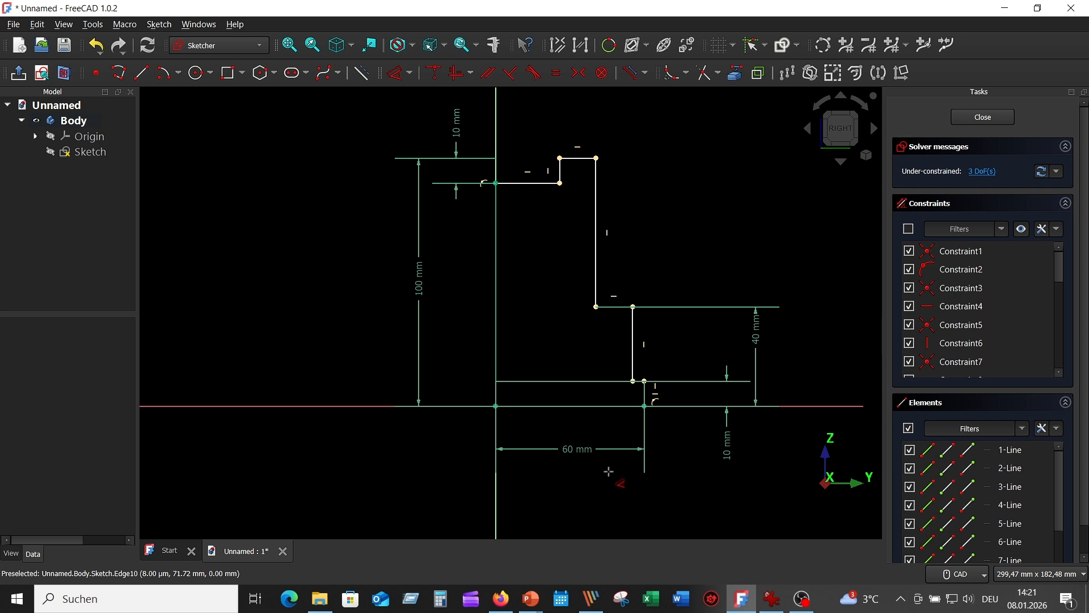
Set the distance from the vertical axis to the upper section's long outer edge to 65/2 mm.
mouse_move(499, 357)
mouse_down()
mouse_move(634, 356)
mouse_move(602, 289)
mouse_move(594, 211)
mouse_up()
click(594, 211)
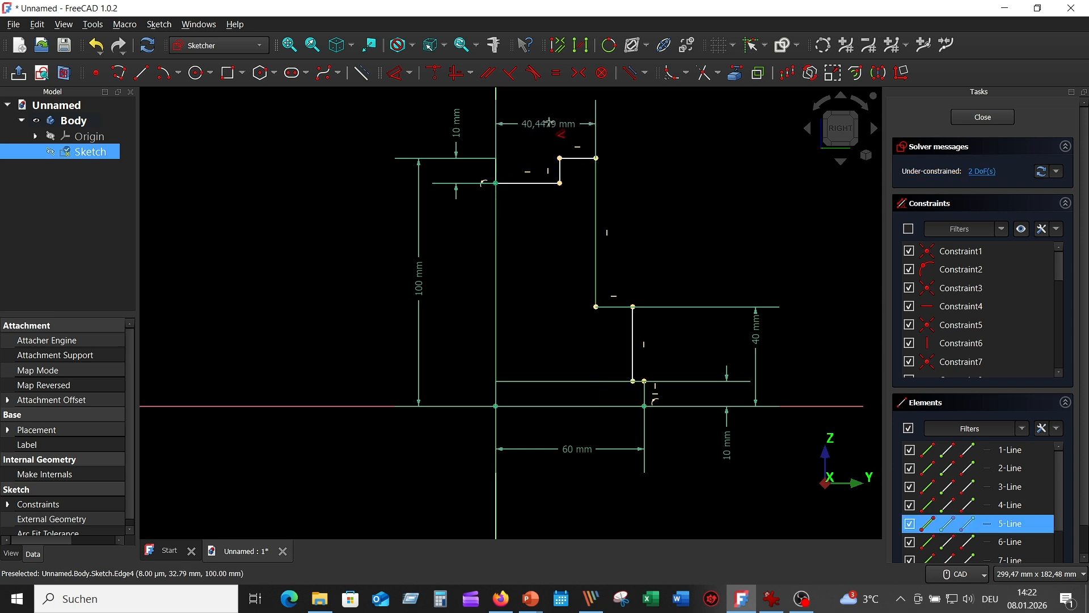
click(550, 129)
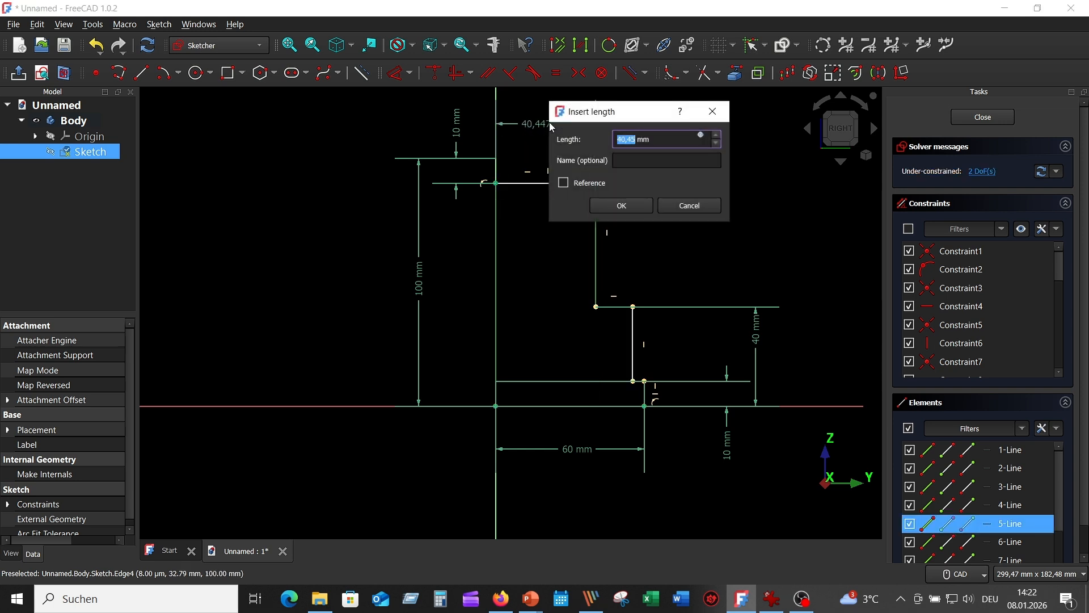
text(65)
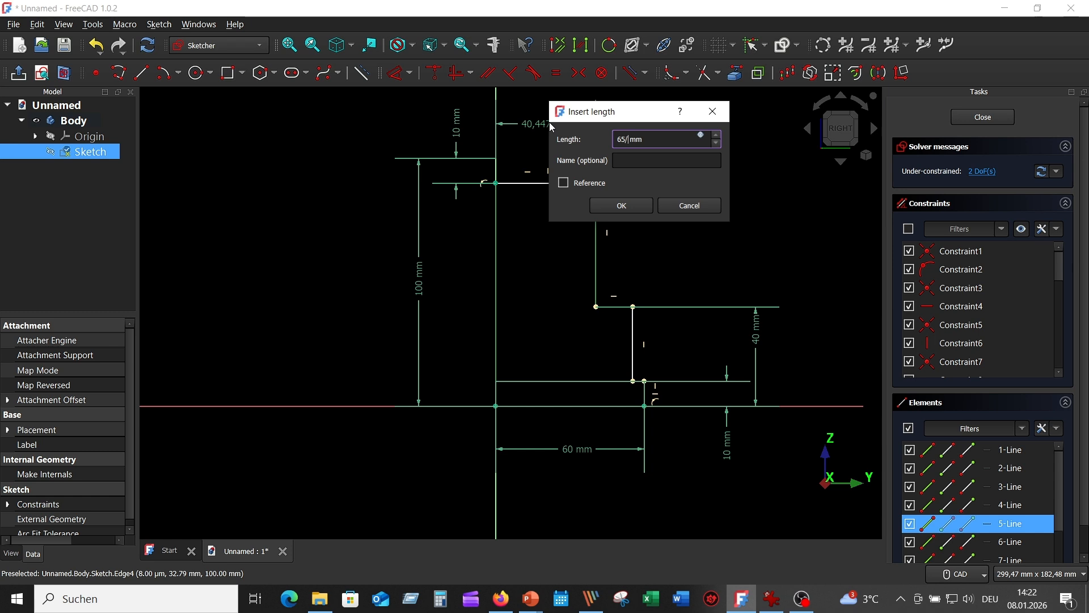
text(/2)
key(Return)
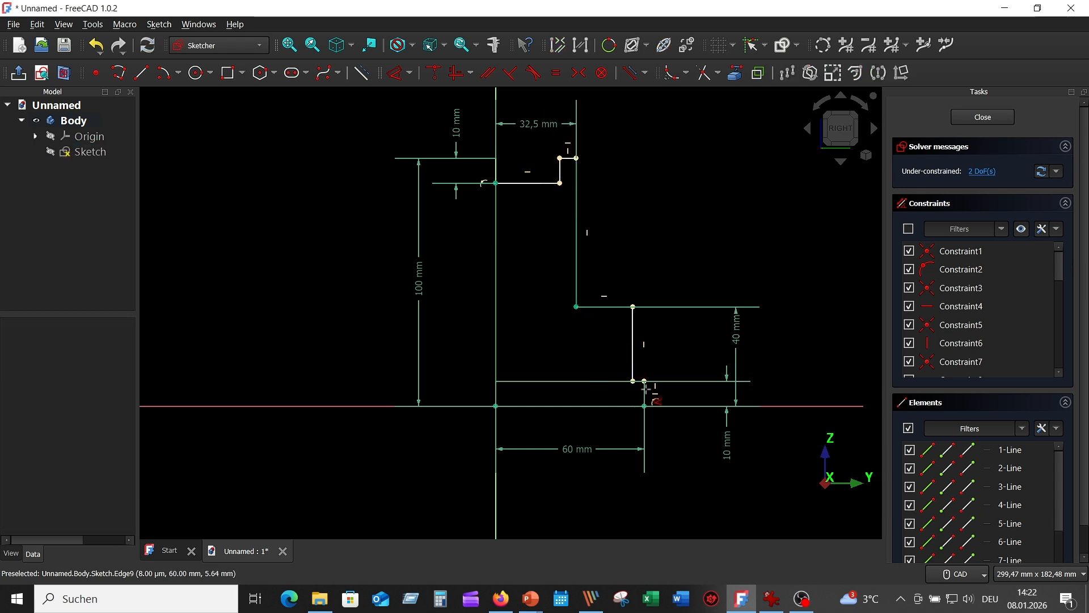
Set the distance from the vertical axis to the middle step's outer edge to 85/2 mm.
click(633, 359)
drag(610, 351, 494, 351)
click(495, 352)
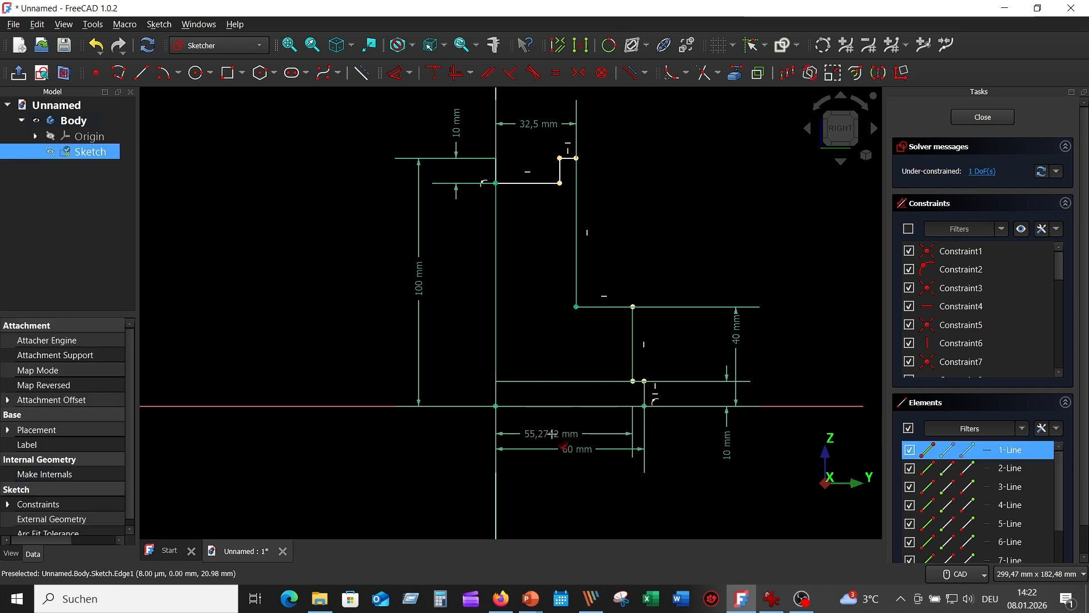
click(560, 424)
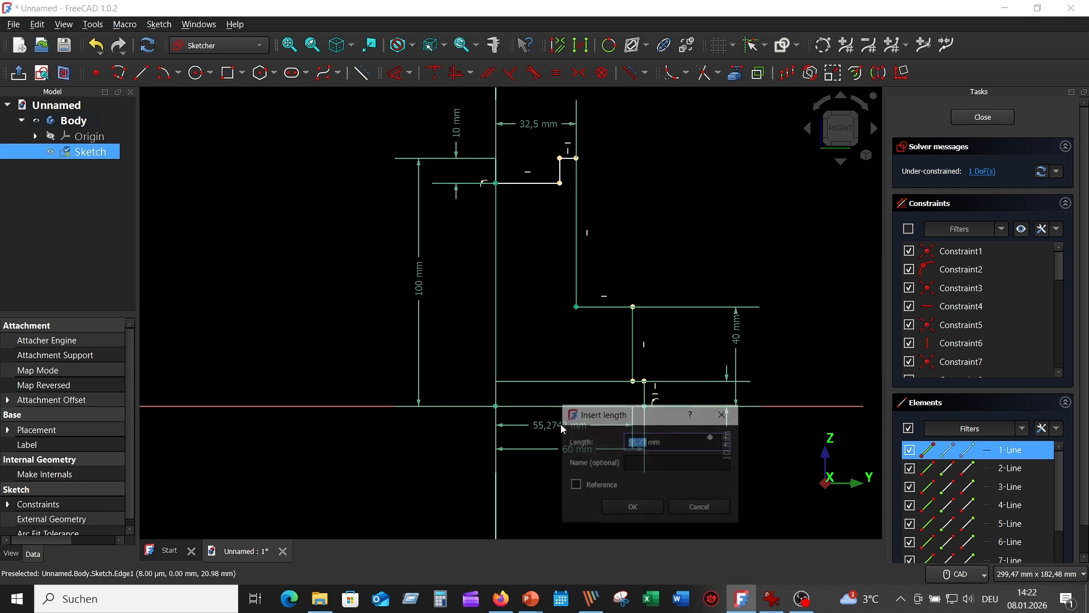
text(85/)
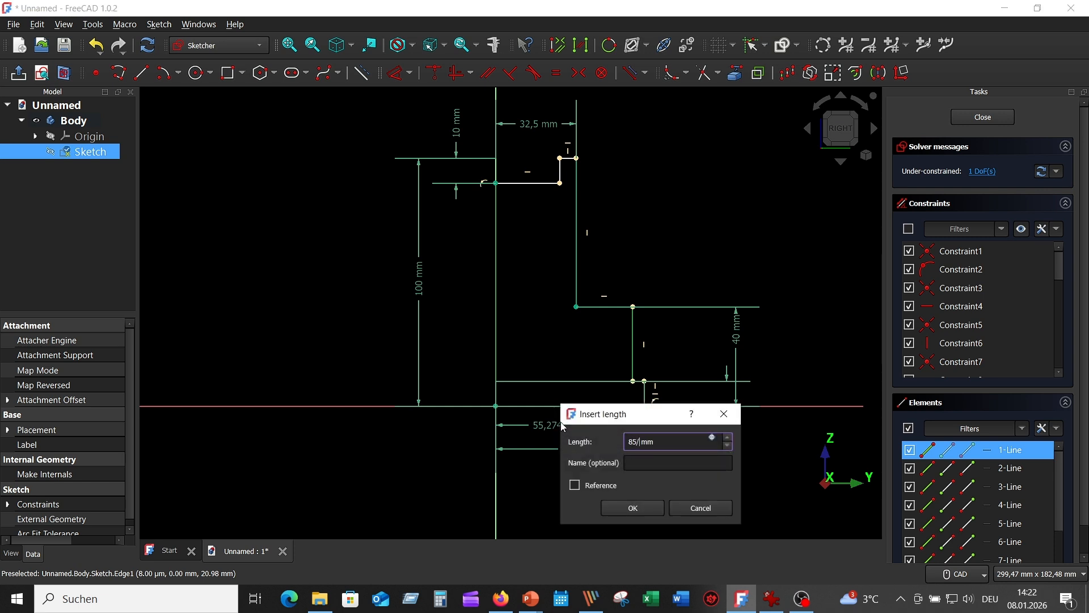
key(Return)
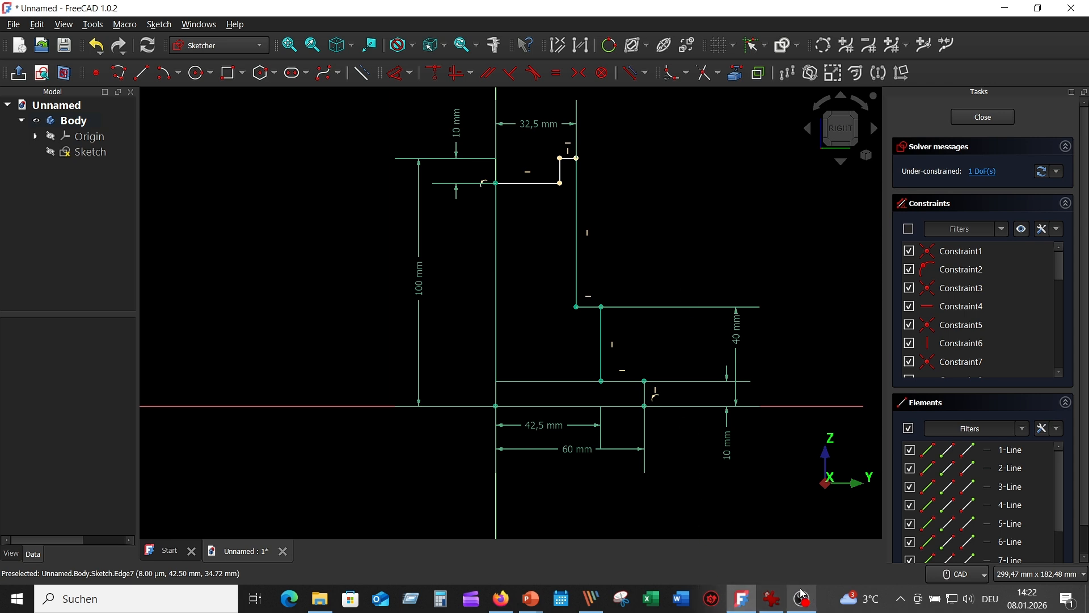
Check the reference drawing and set the inner recess wall's distance from the vertical axis to 40/2 mm.
mouse_move(778, 609)
click(769, 533)
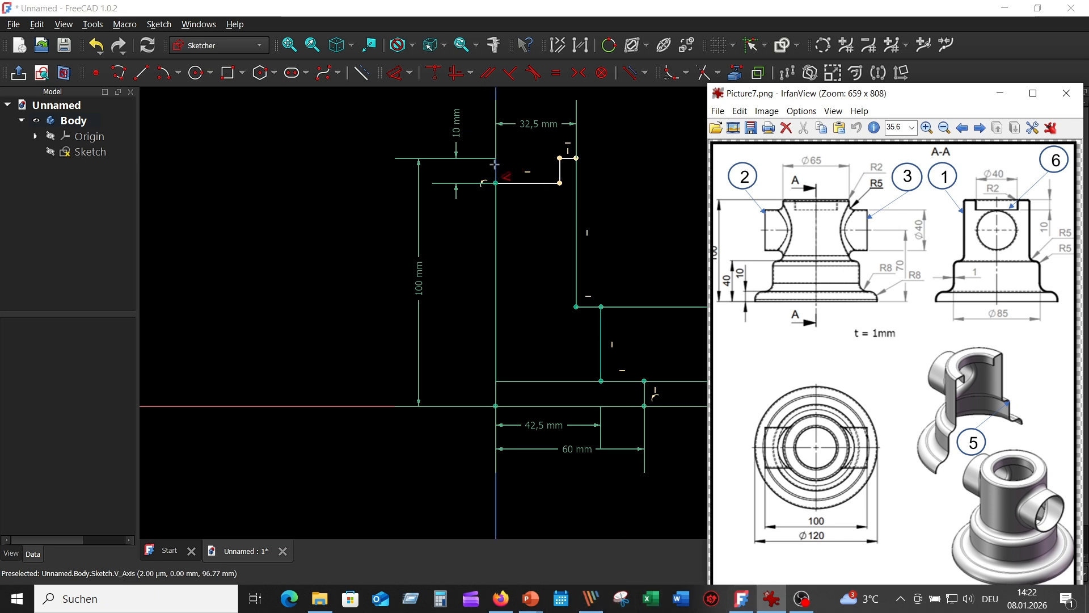
click(530, 174)
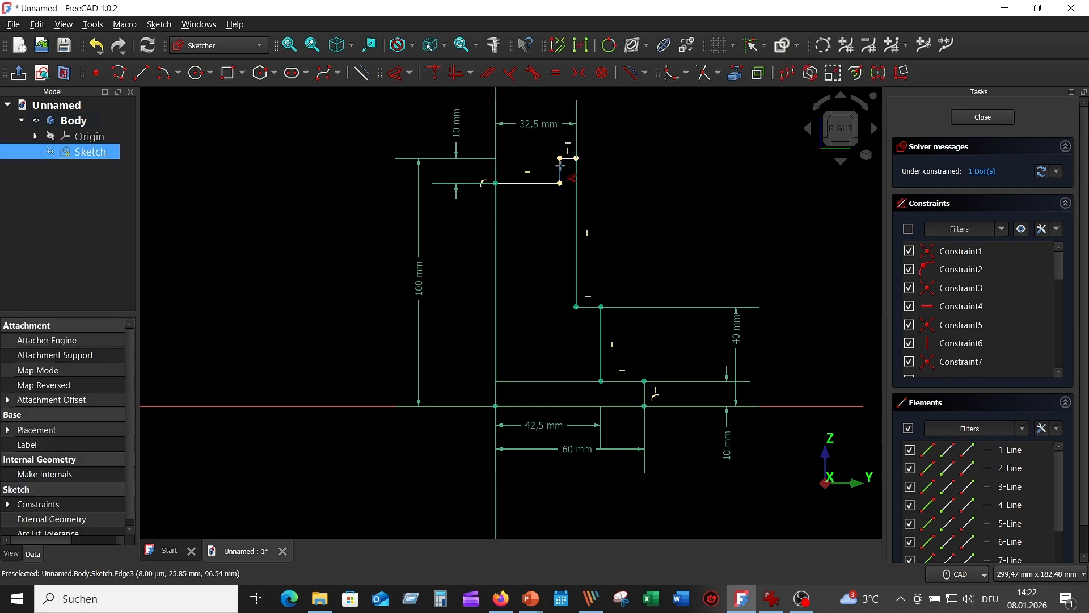
click(560, 158)
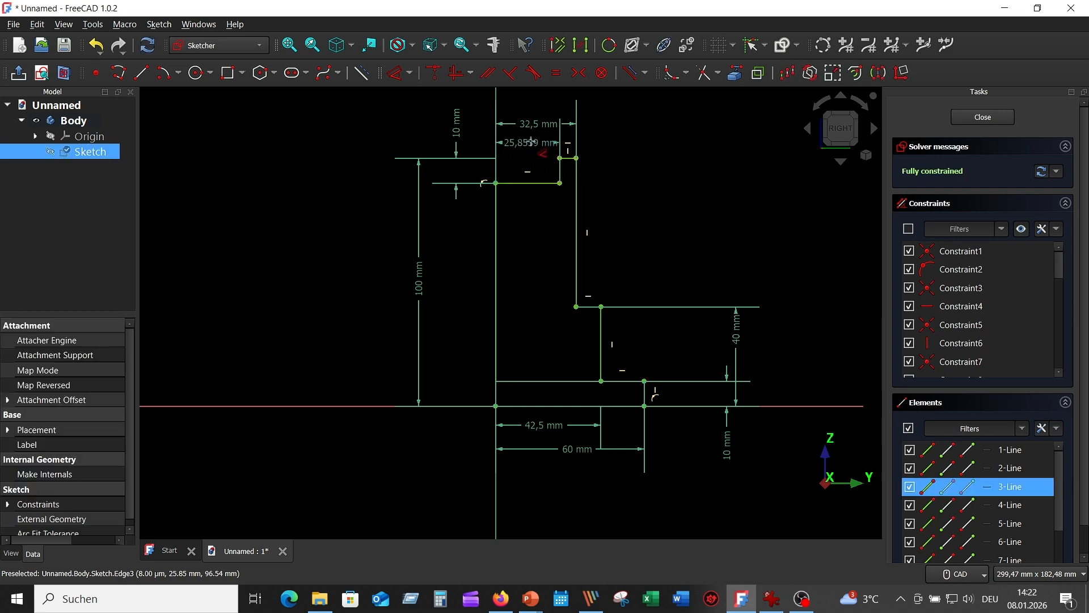
click(526, 141)
text(40)
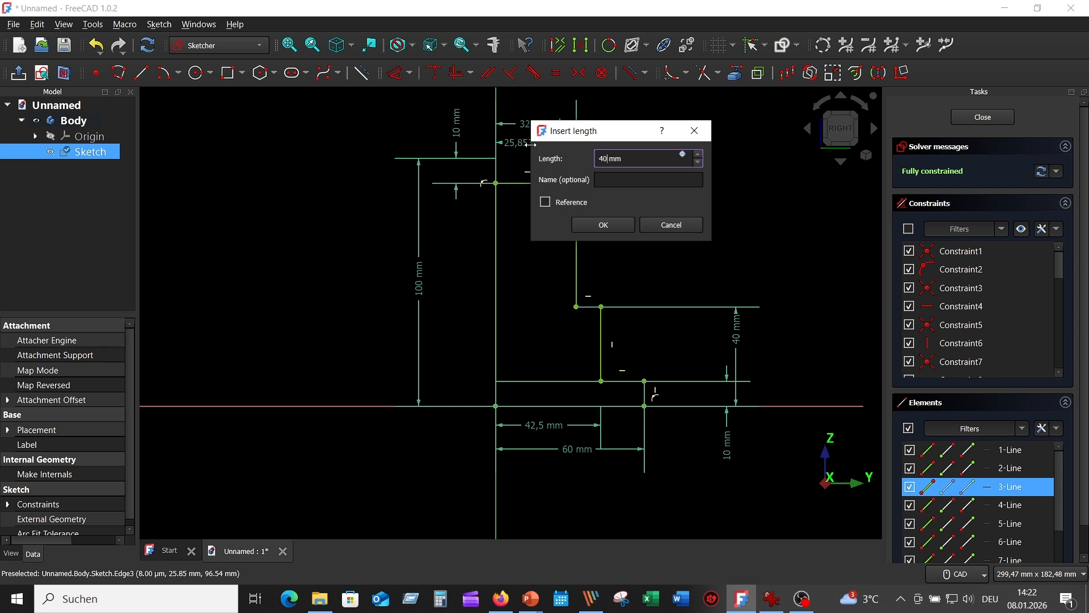
text(/2)
key(Return)
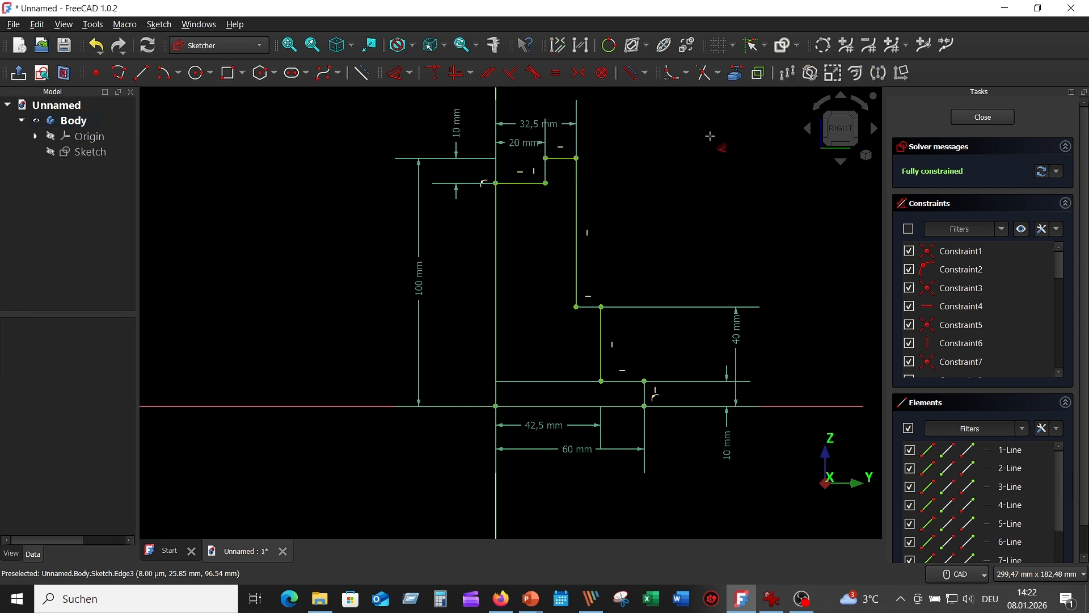
Reposition the 40 mm height dimension inside the profile and the flange's 10 mm dimension between the middle step and the flange edge.
scroll(656, 330, up, 2)
middle_drag(649, 336, 642, 246)
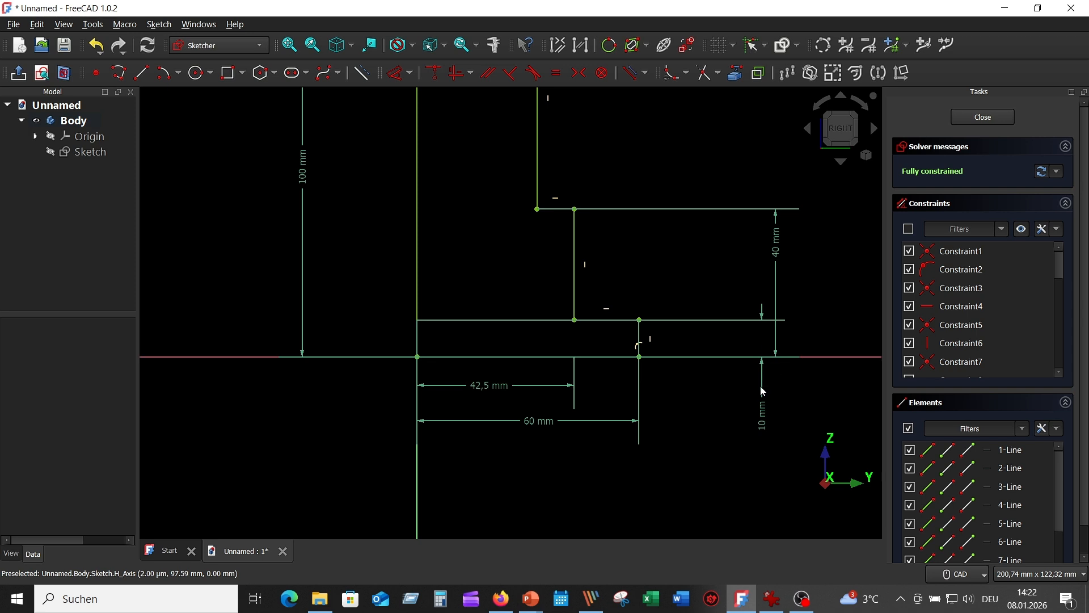
mouse_move(779, 253)
mouse_down()
mouse_move(477, 257)
mouse_move(486, 260)
mouse_up()
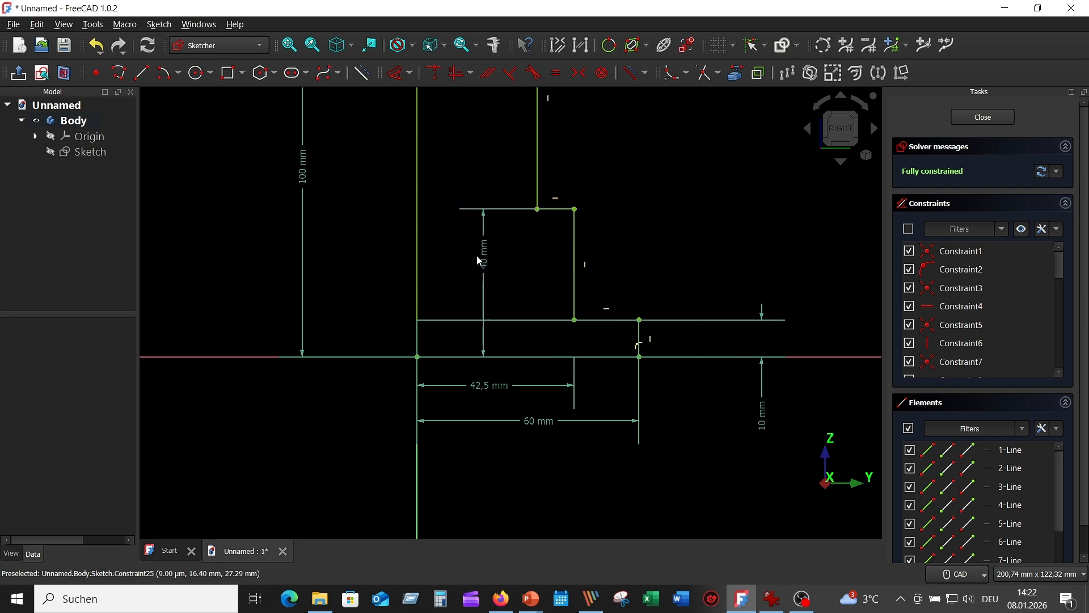
drag(768, 414, 605, 395)
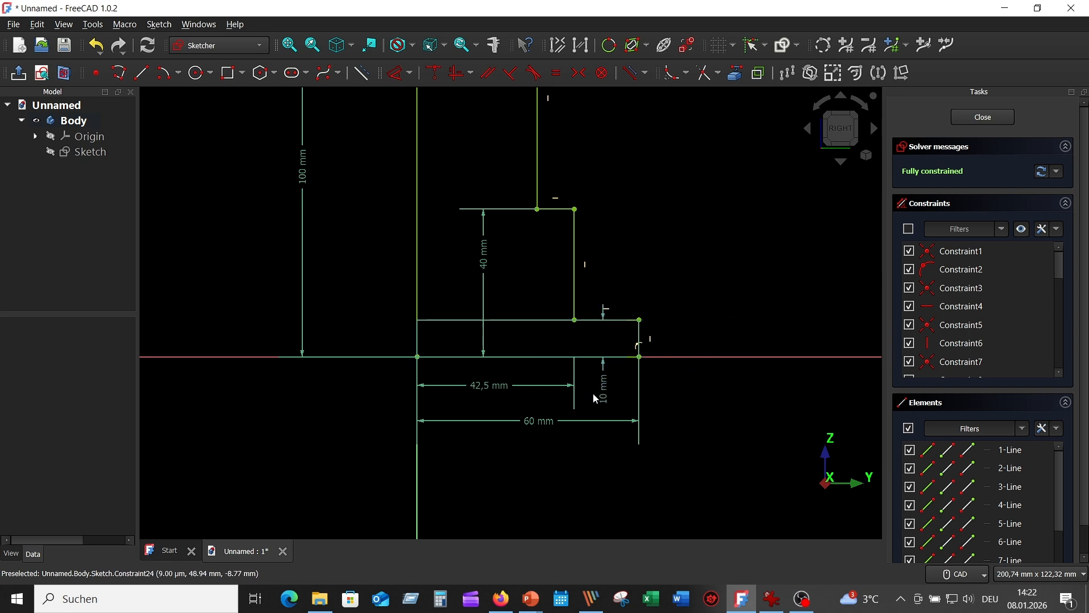
Check the radii in the reference drawing and fillet the base flange's upper outer corner, preserving the corner point.
mouse_move(772, 601)
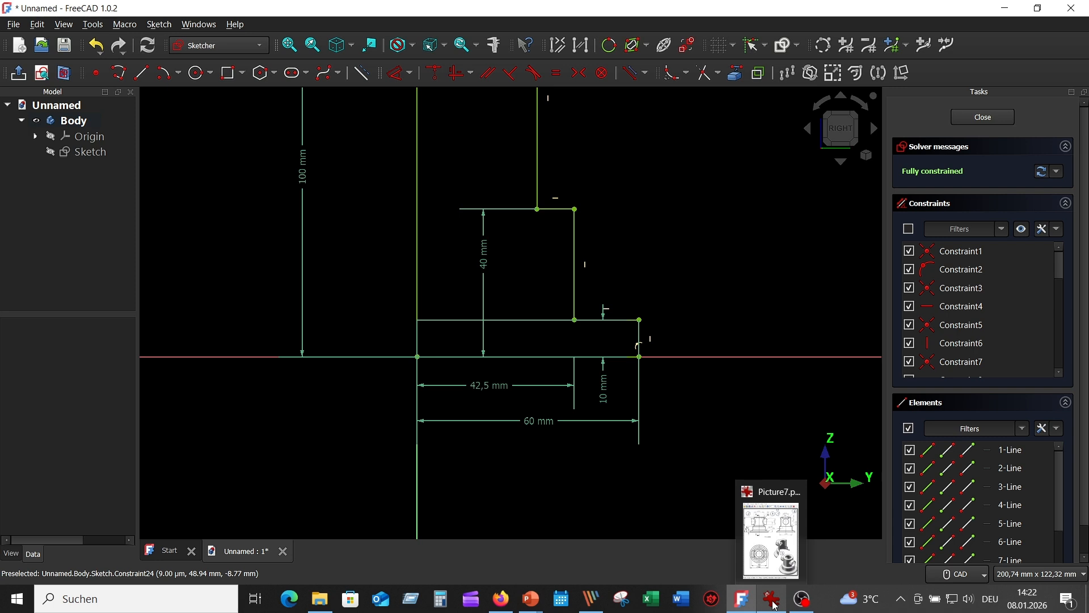
click(775, 602)
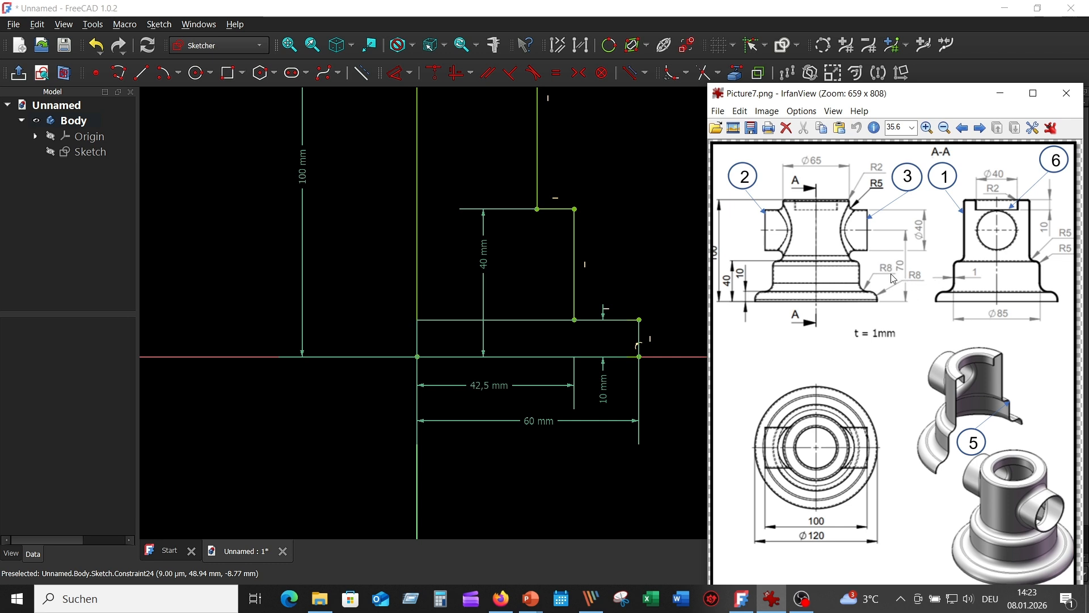
click(641, 179)
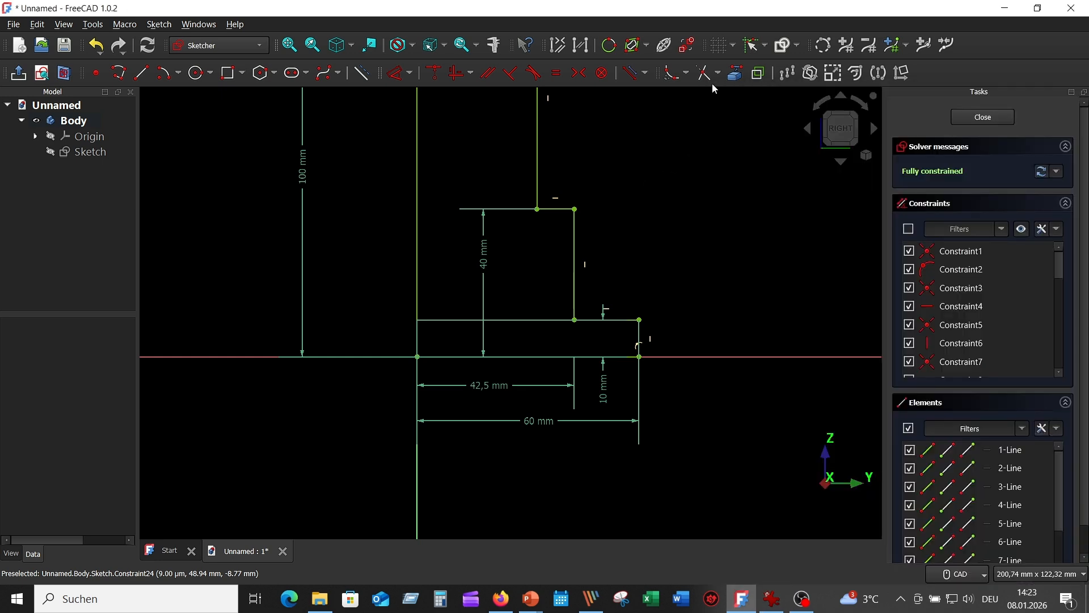
click(673, 72)
scroll(655, 313, up, 3)
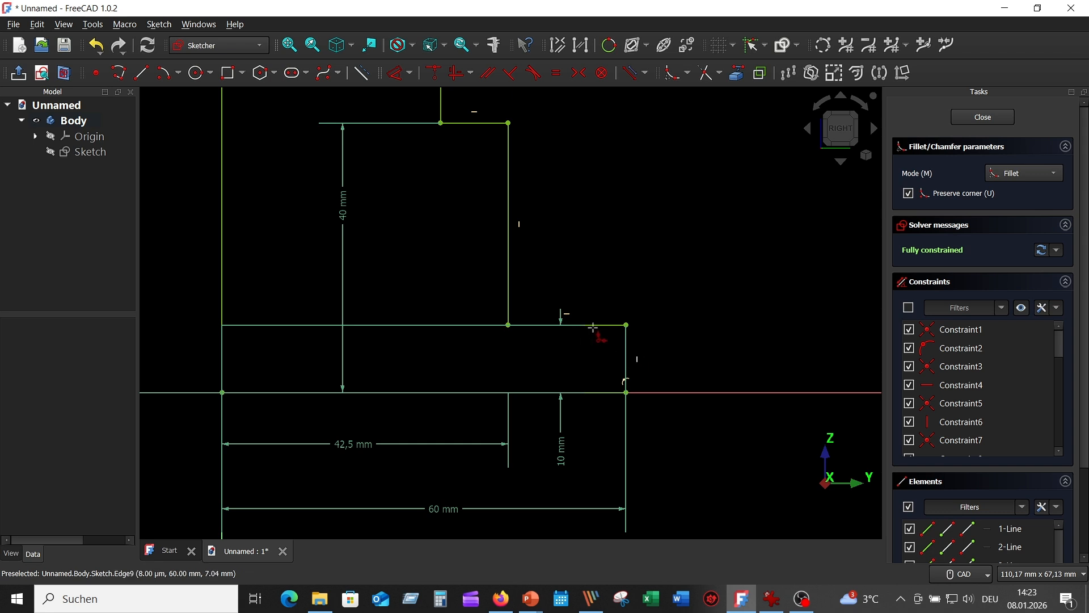
click(626, 342)
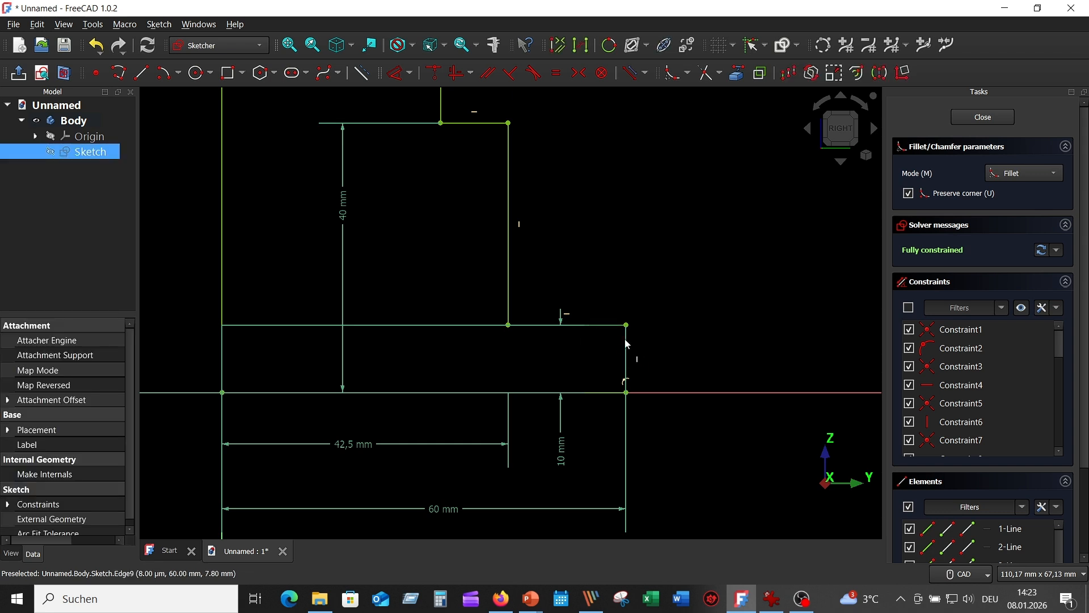
click(625, 340)
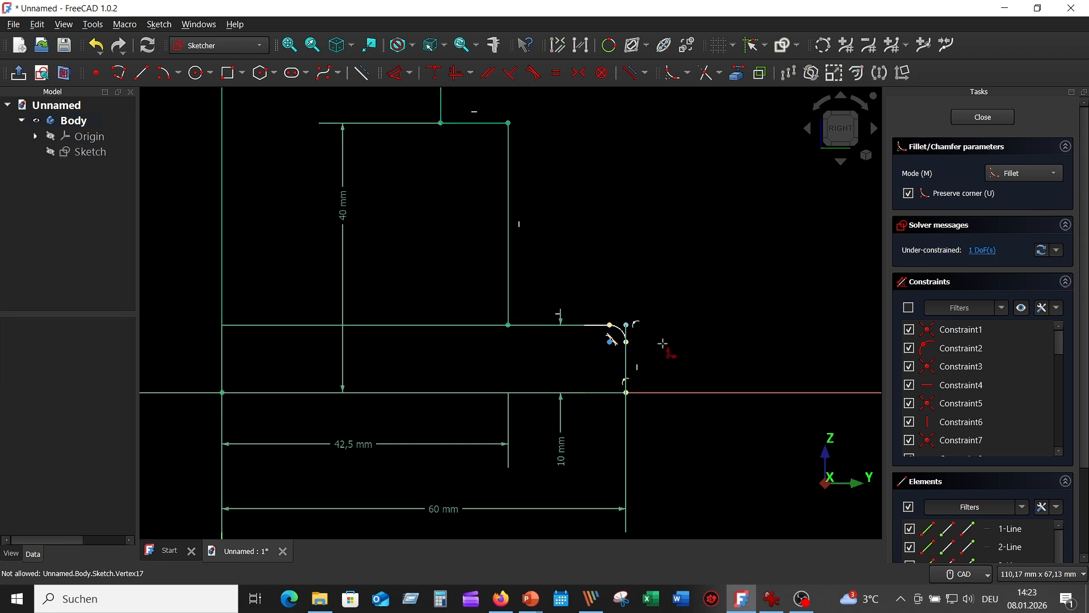
Fillet the inside corner between the flange and the middle step's wall, and the uppermost outer corner of the profile.
click(530, 324)
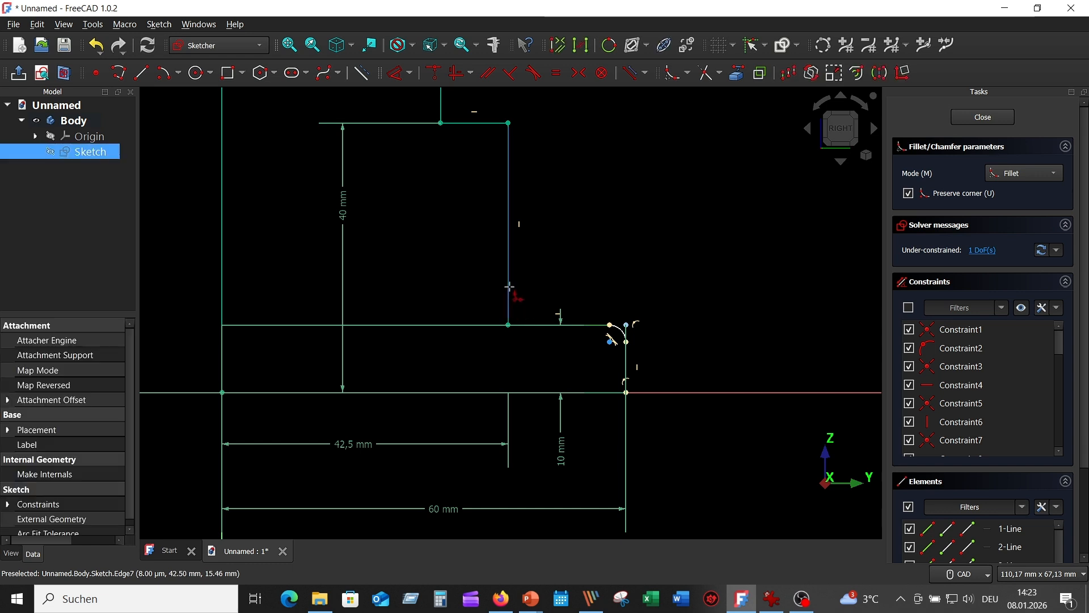
click(509, 287)
middle_drag(565, 215, 593, 359)
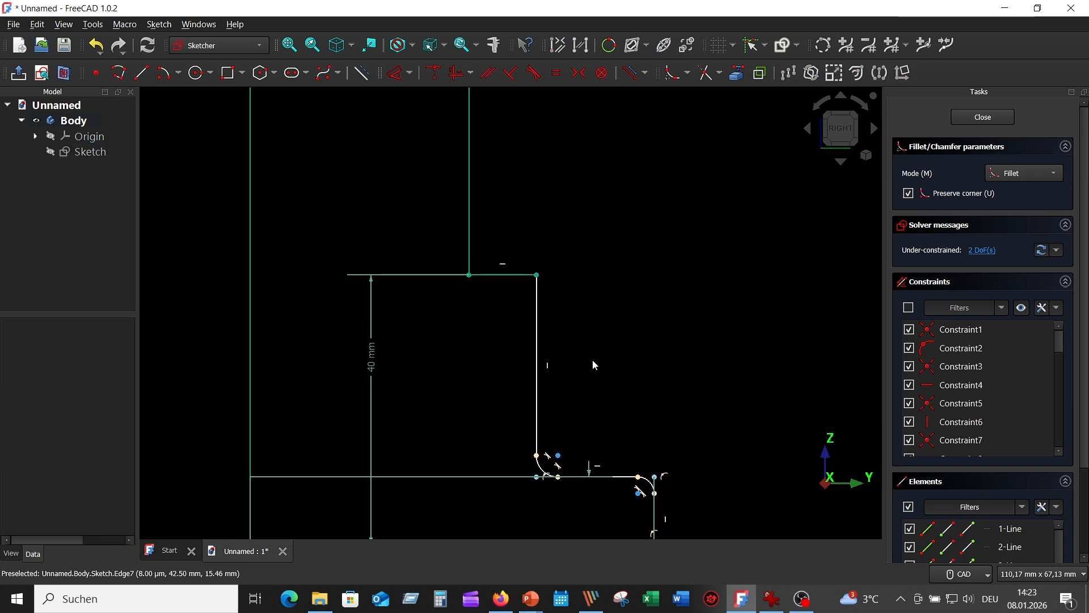
mouse_move(588, 248)
middle_down()
mouse_move(620, 399)
mouse_move(593, 264)
mouse_move(598, 344)
middle_up()
click(523, 237)
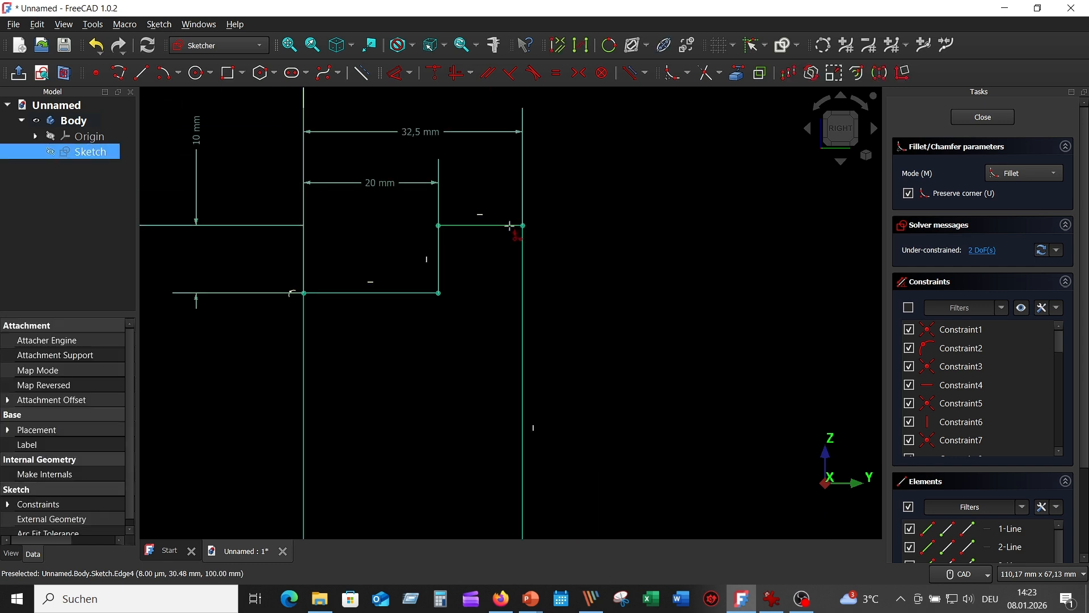
click(517, 227)
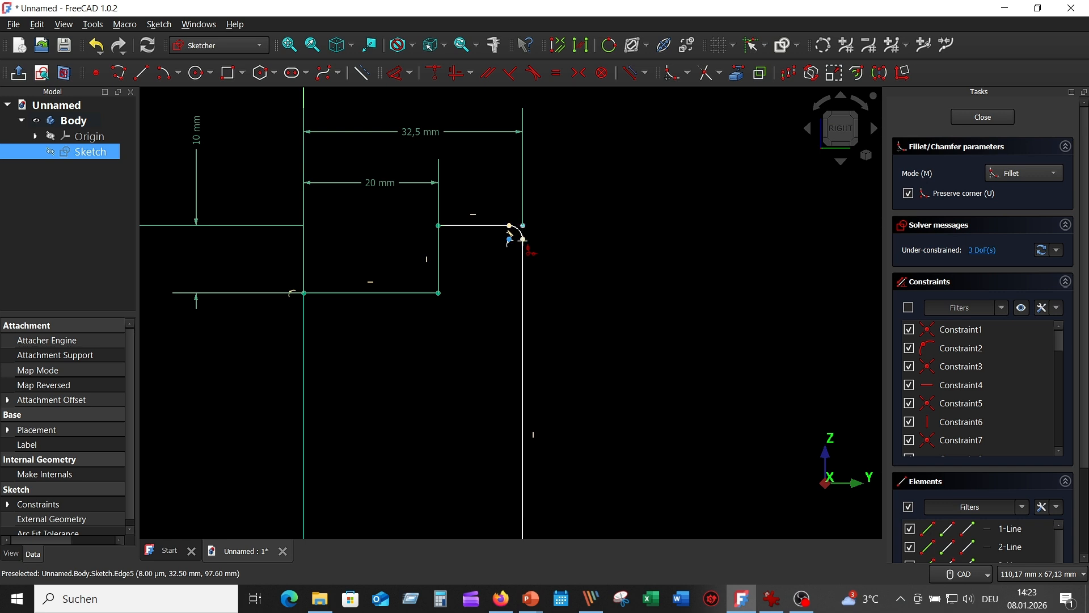
scroll(617, 314, down, 1)
scroll(616, 313, down, 1)
middle_drag(631, 363, 621, 207)
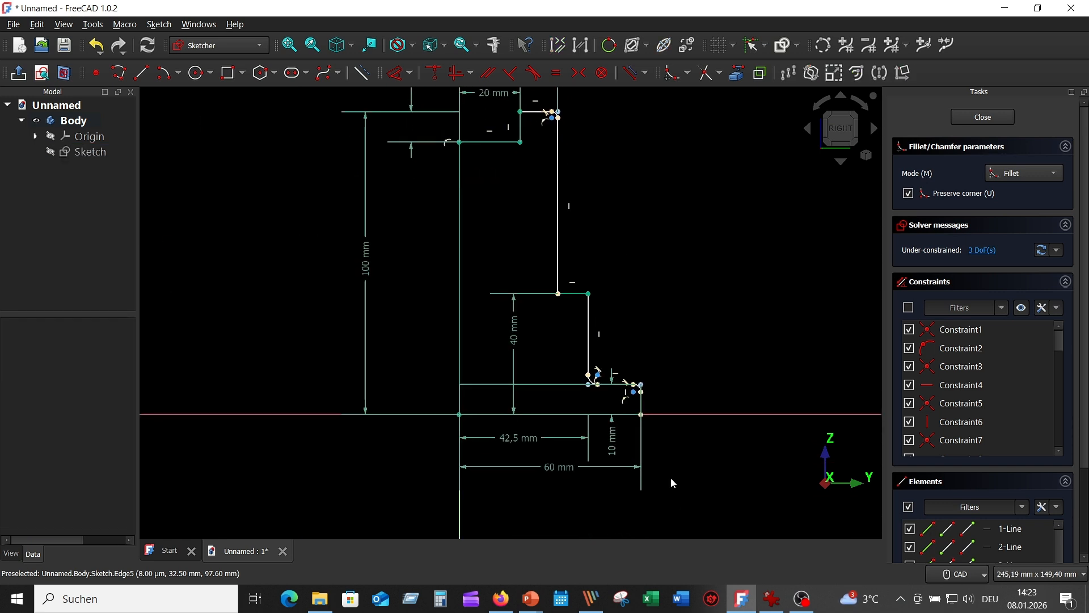
Check the radii in the reference drawing and fillet the middle step's upper outer corner and the inside corner against the upper wall.
scroll(671, 483, up, 3)
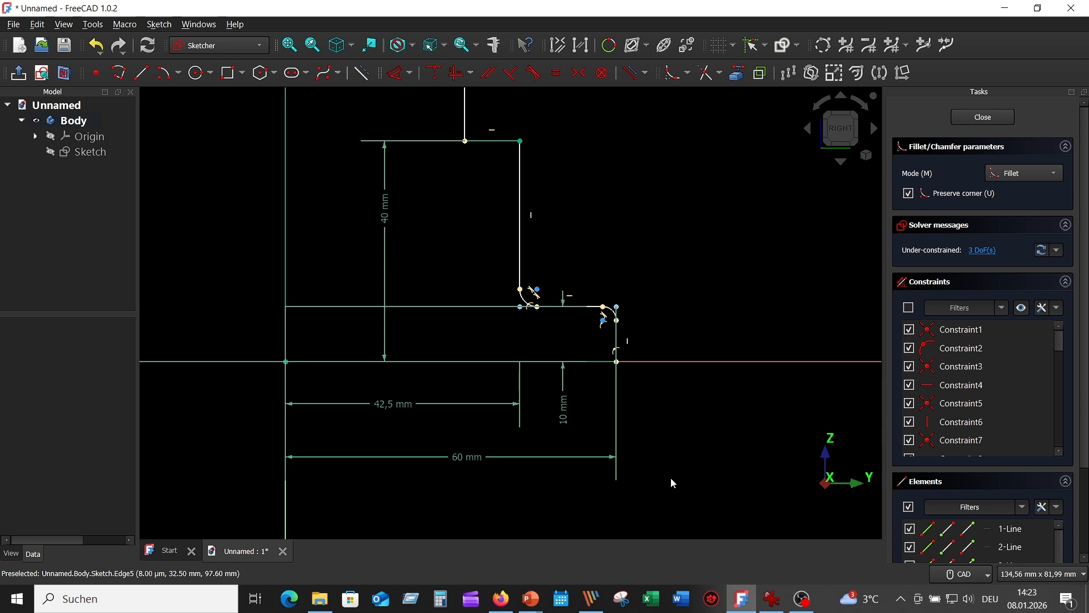
click(772, 599)
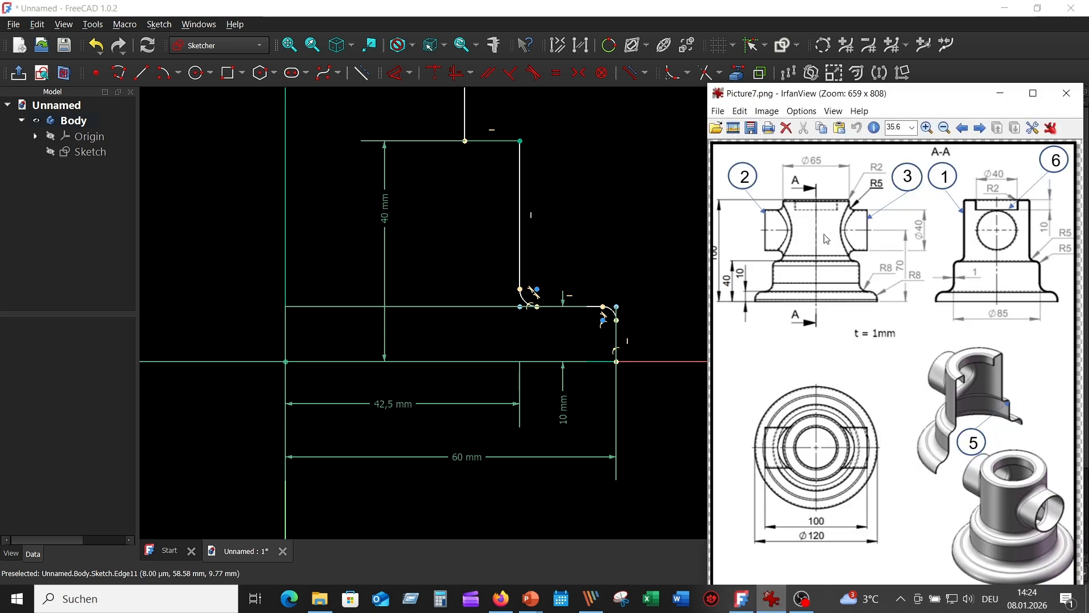
click(518, 170)
click(492, 141)
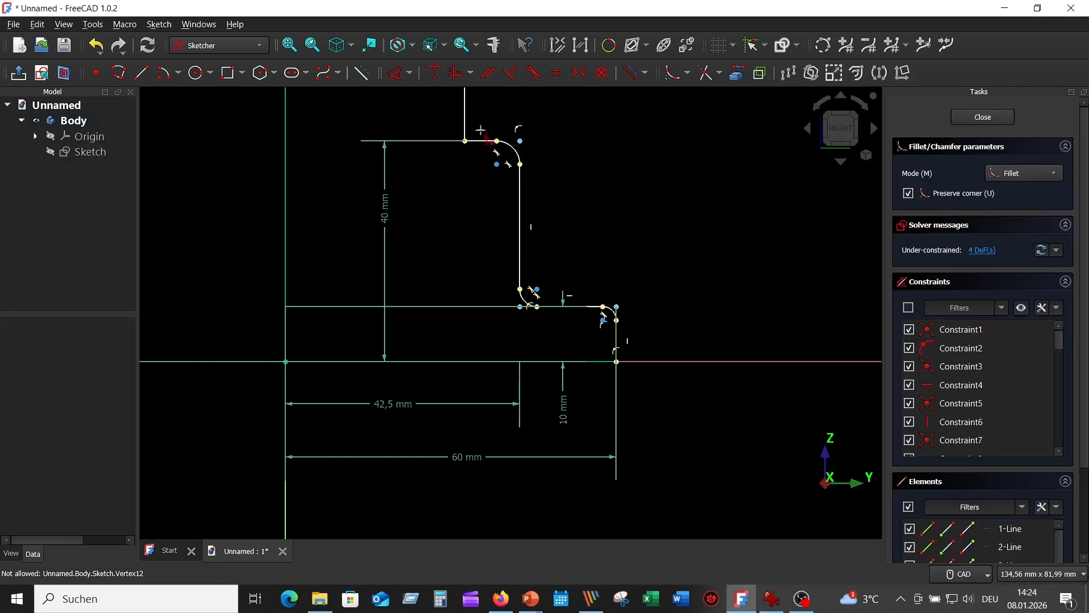
click(464, 113)
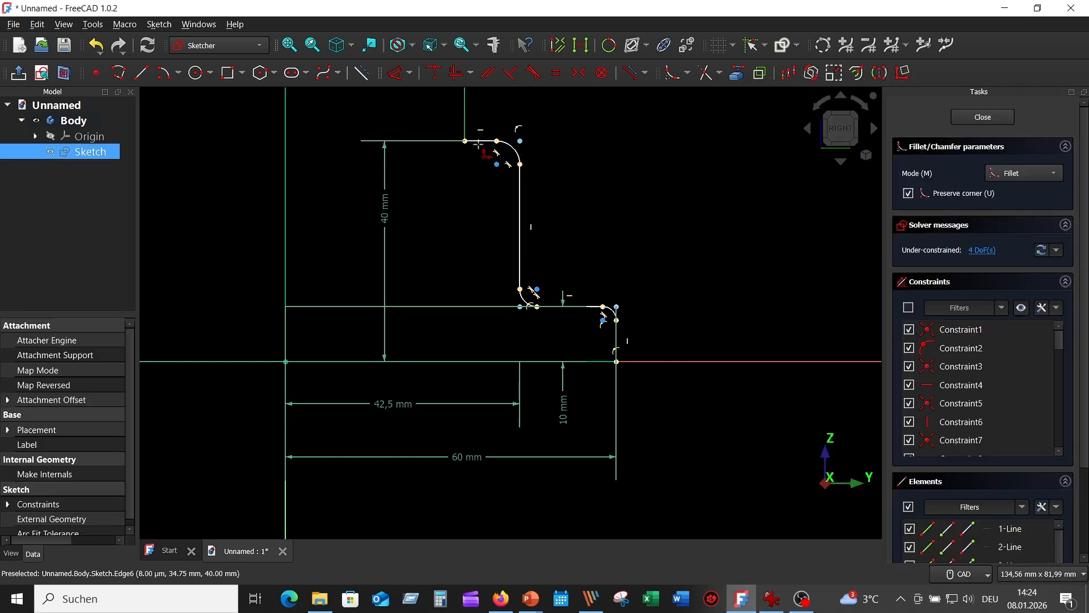
click(478, 140)
middle_drag(605, 180, 589, 168)
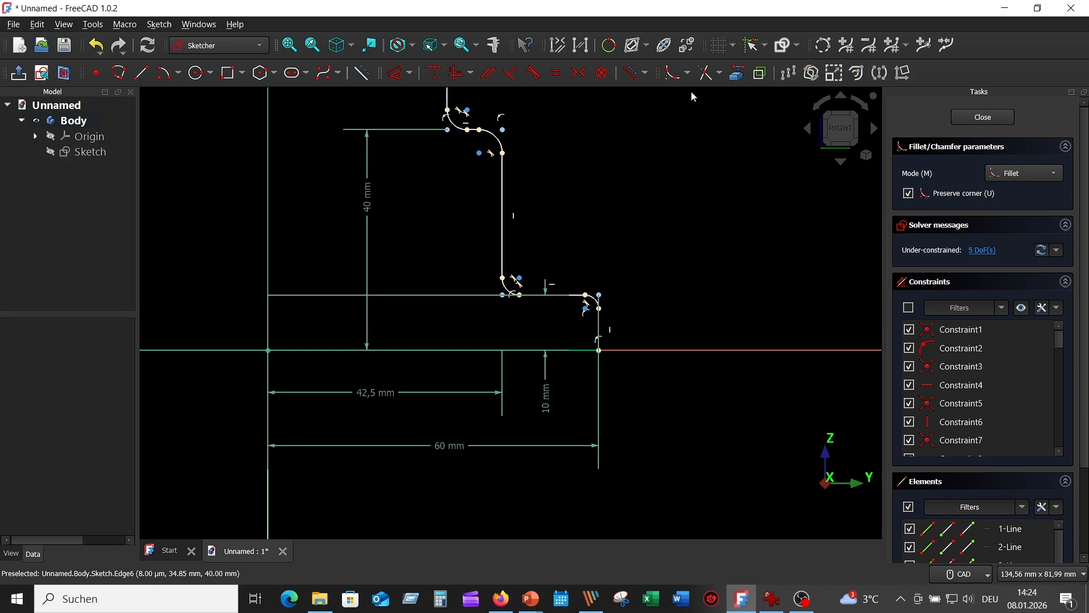
right_click(643, 175)
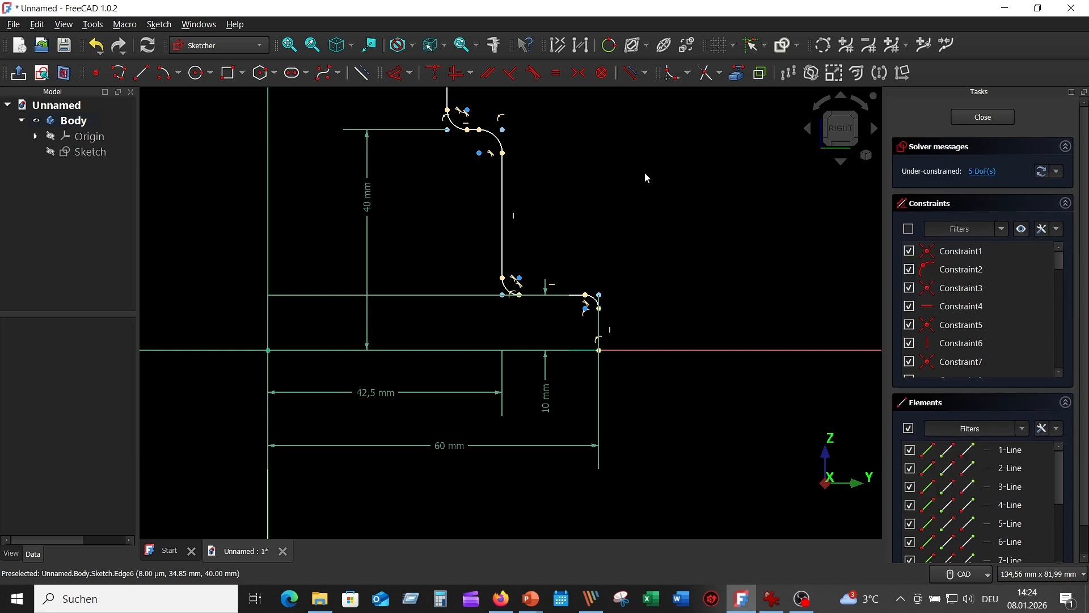
Constrain the two flange fillets to equal radii and the two fillets at the middle step's shoulder to equal radii.
scroll(641, 297, up, 3)
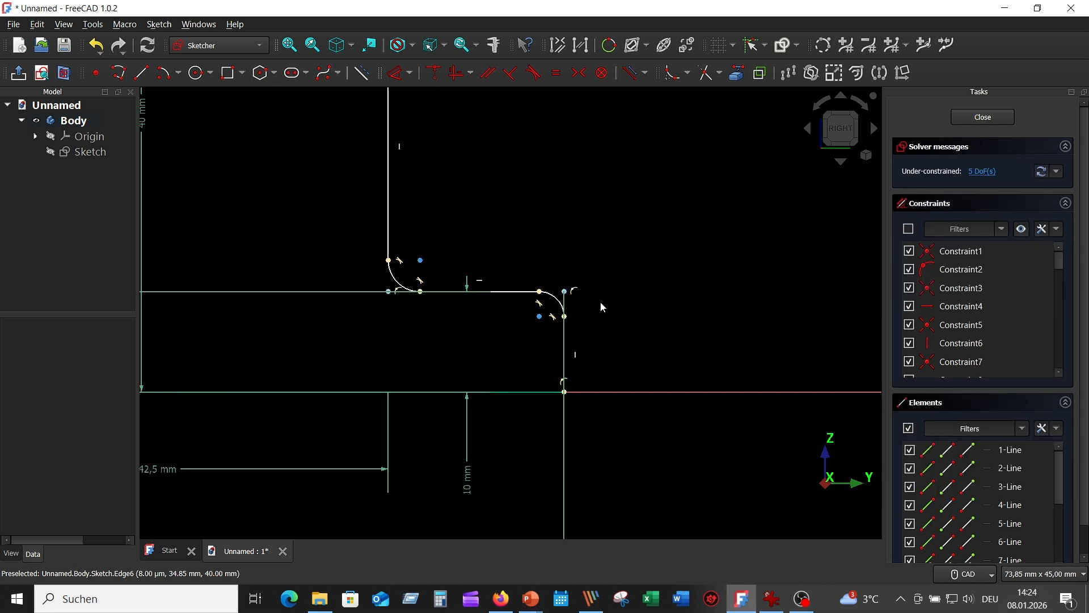
click(562, 304)
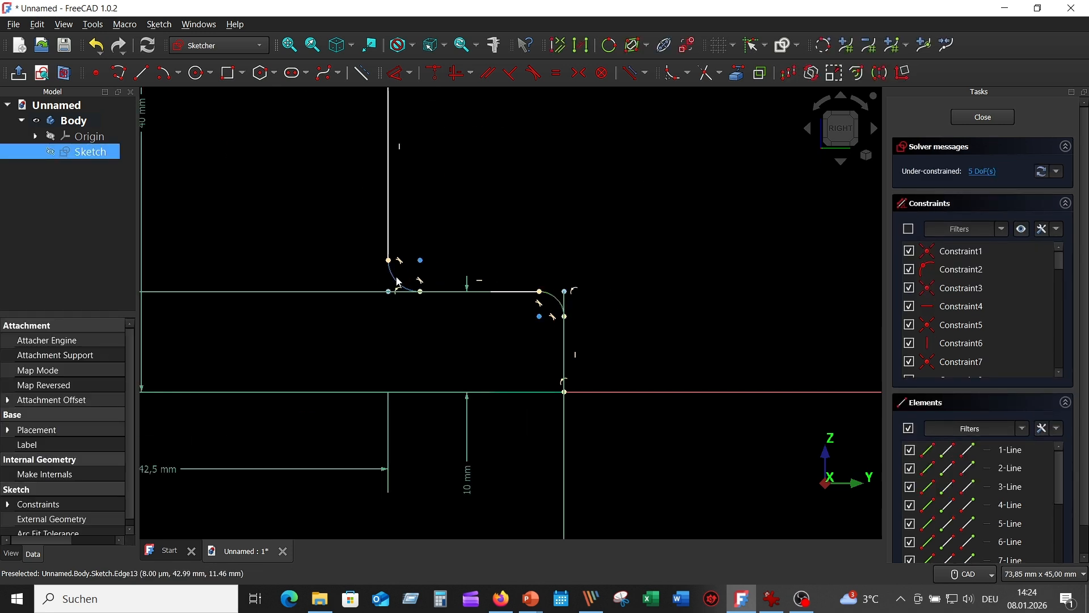
click(558, 75)
mouse_move(576, 172)
middle_down()
mouse_move(713, 409)
mouse_move(682, 289)
mouse_move(649, 418)
middle_up()
scroll(713, 408, down, 4)
scroll(636, 295, up, 2)
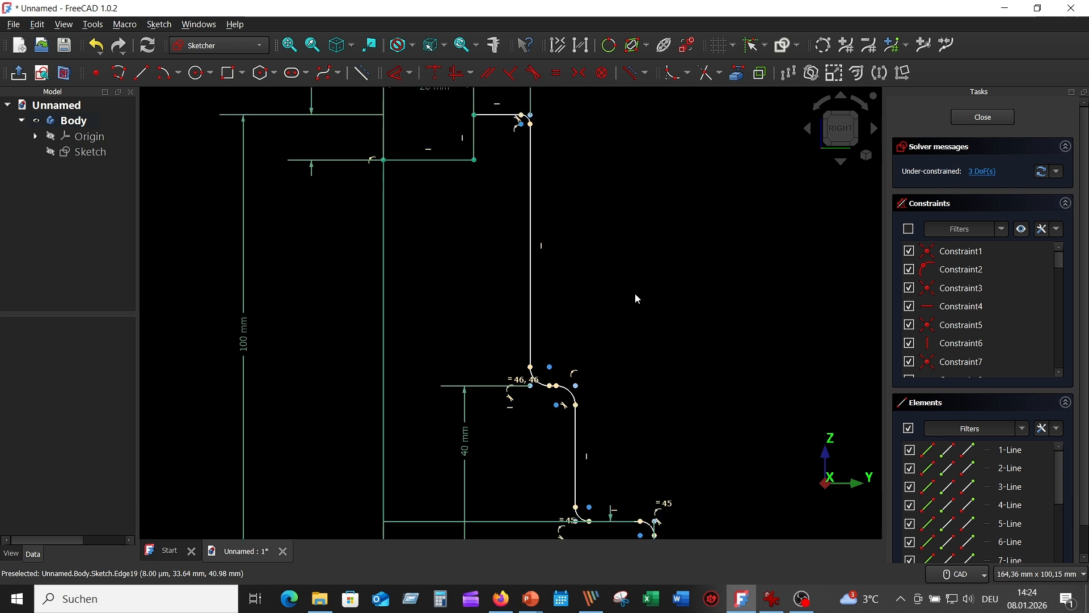
middle_drag(635, 296, 646, 224)
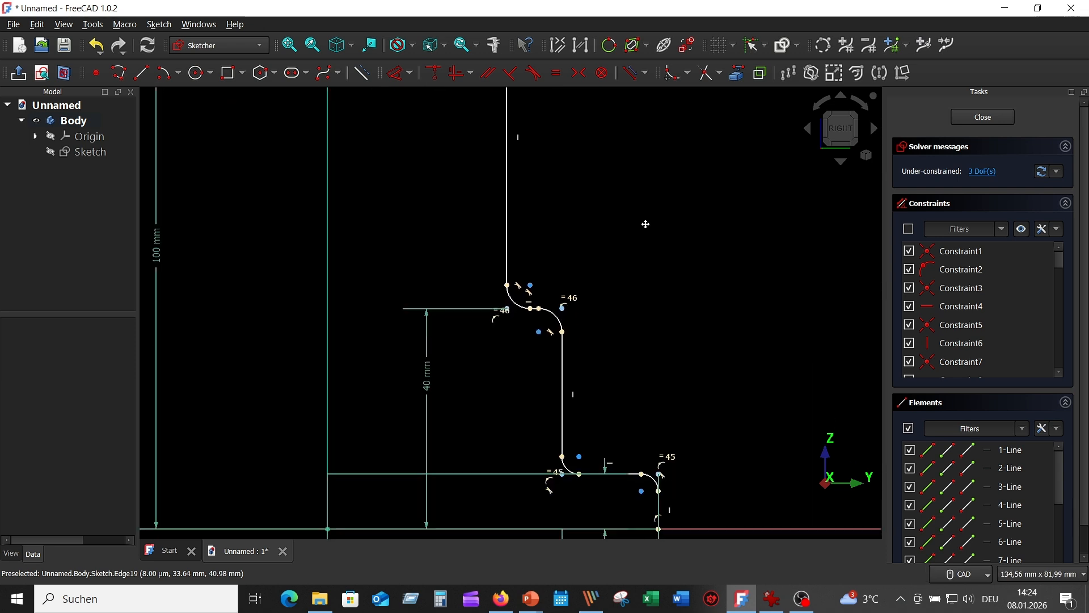
Constrain the radius of the base flange's upper outer fillet to 8 mm.
click(399, 74)
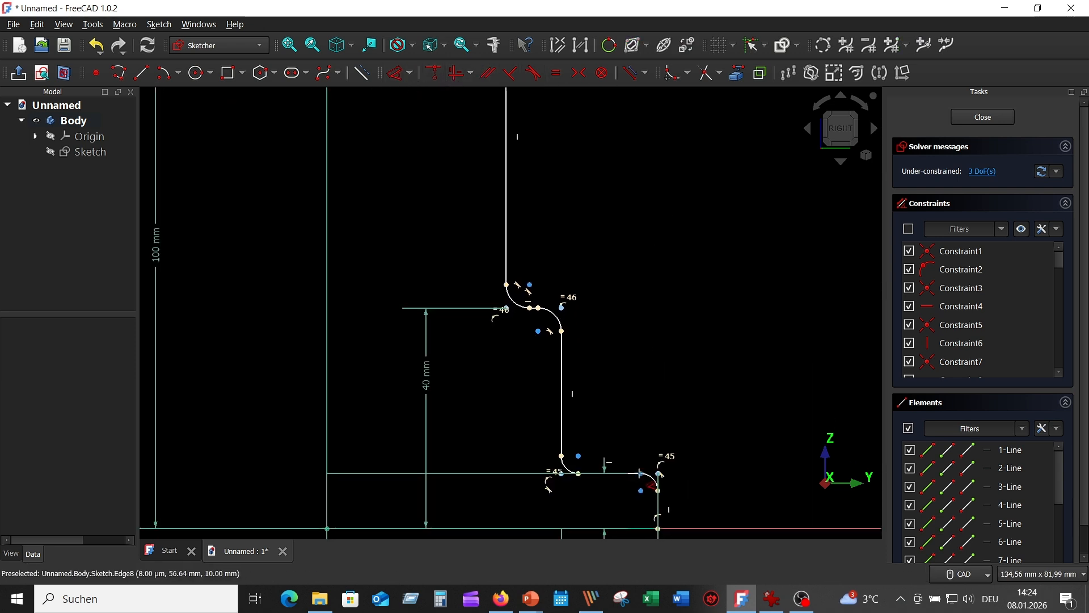
click(658, 474)
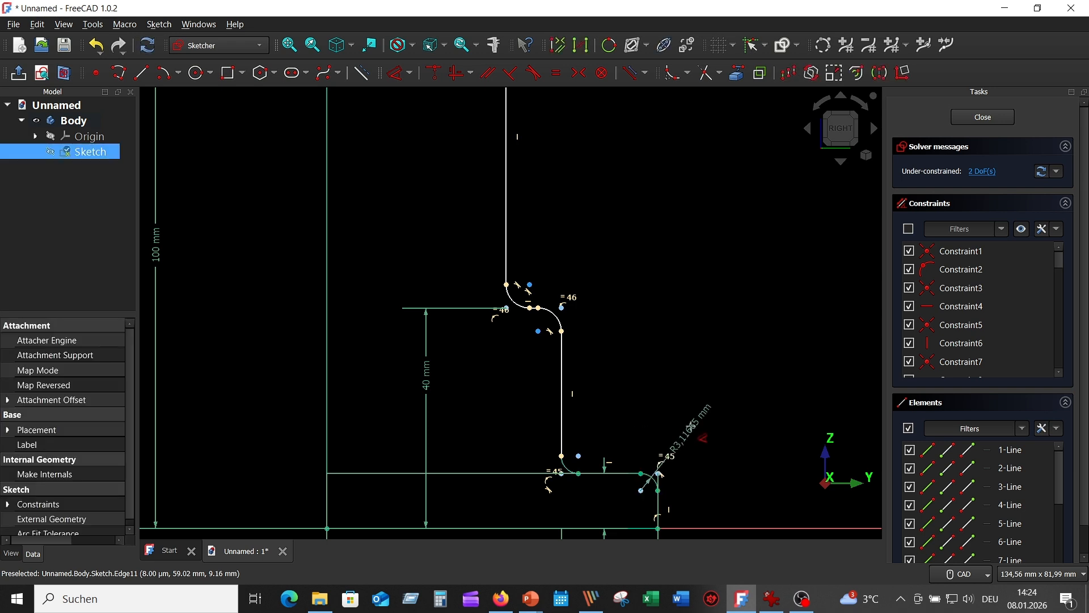
click(702, 424)
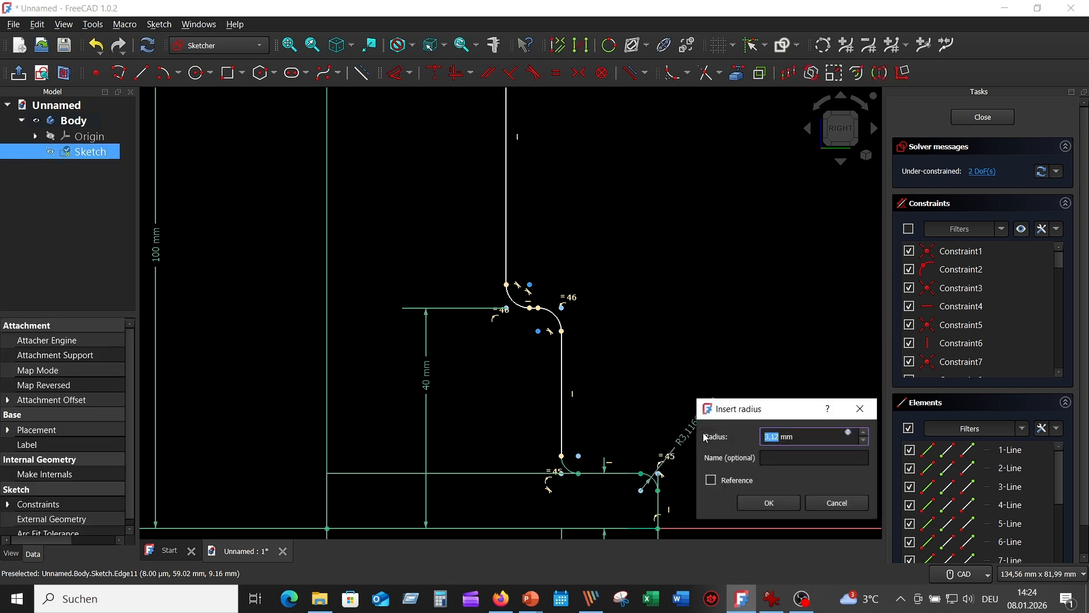
key(Return)
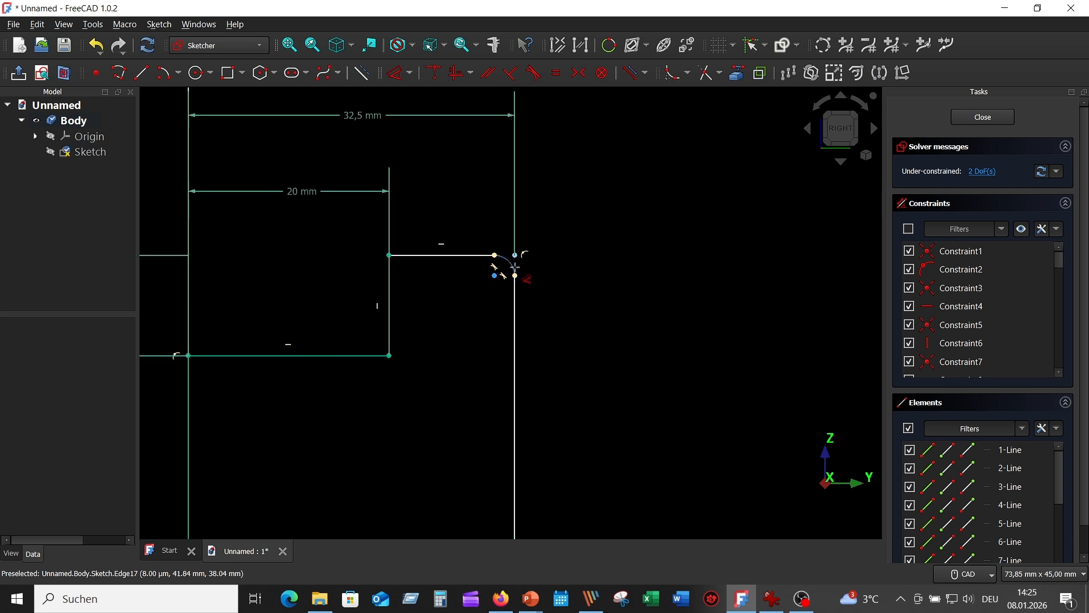
Constrain the radius of the uppermost outer fillet to 2 mm.
click(507, 262)
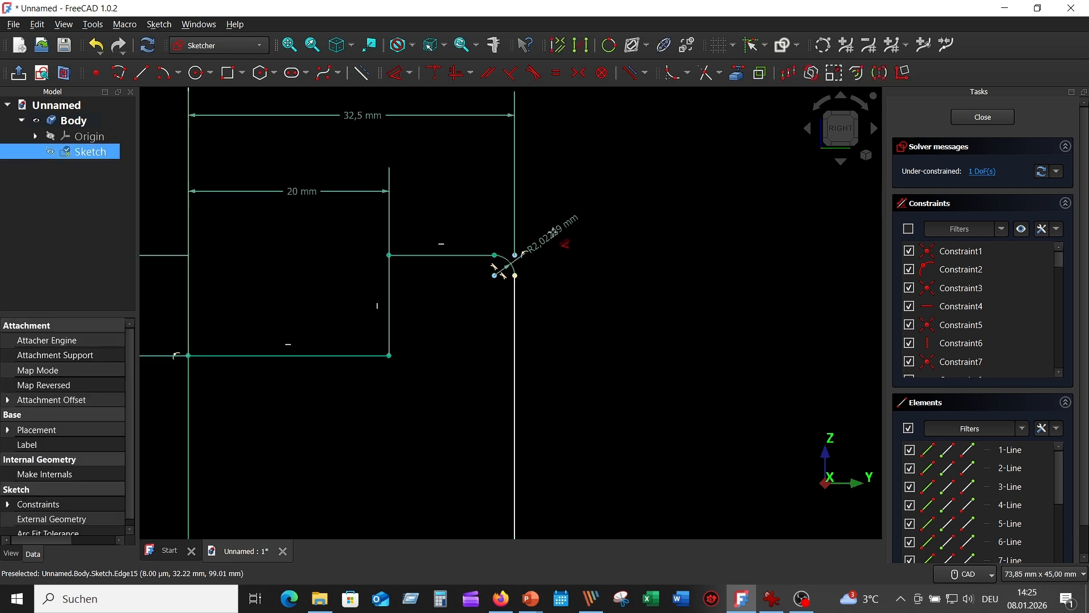
click(556, 237)
key(Return)
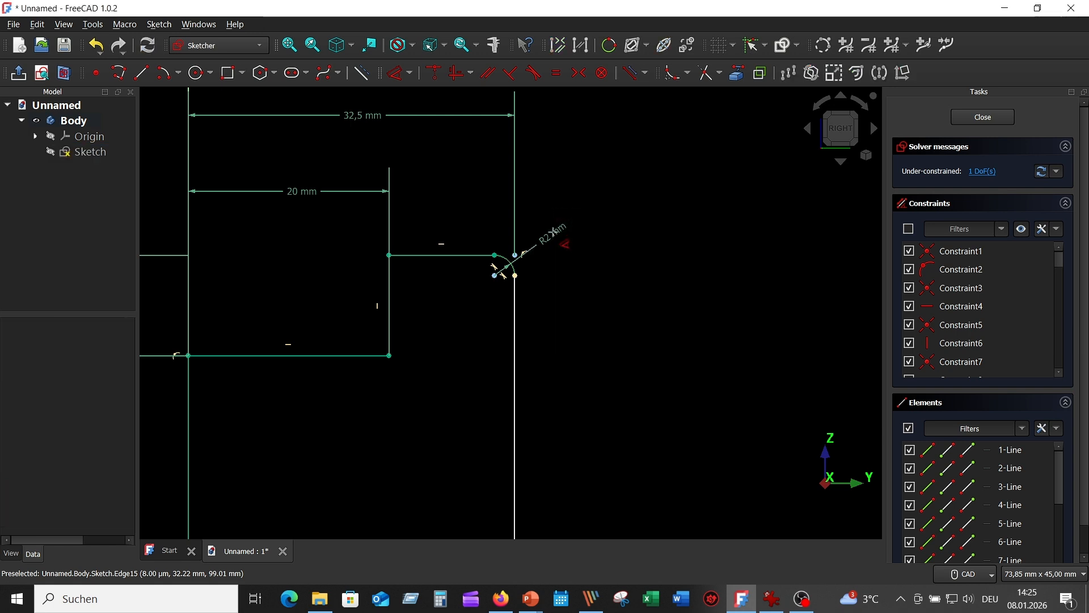
Constrain the radius of the middle step's upper outer fillet to 5 mm.
middle_drag(634, 376, 641, 202)
click(395, 73)
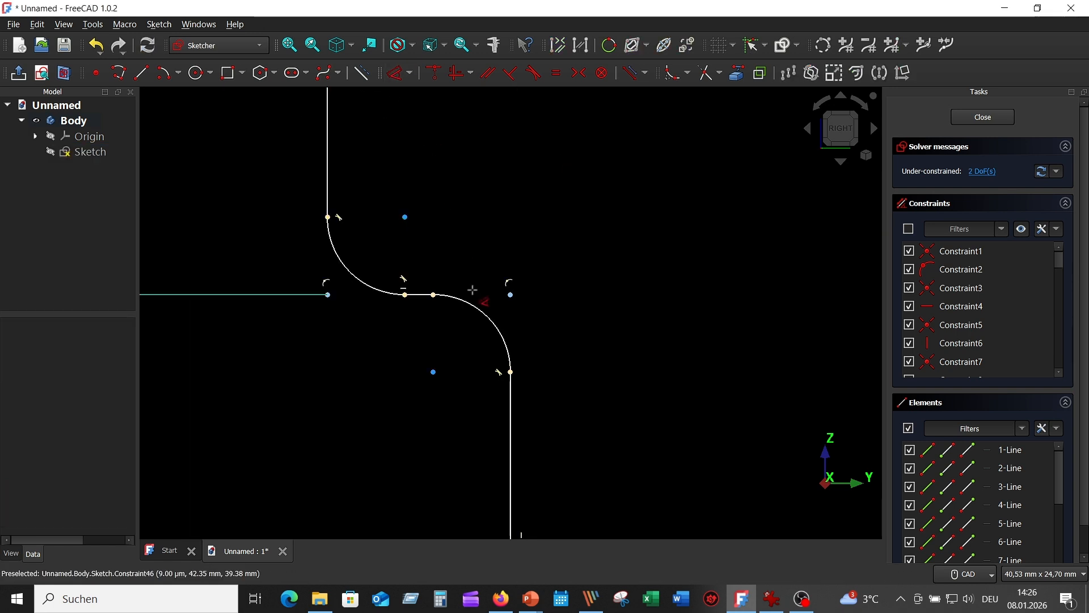
click(487, 314)
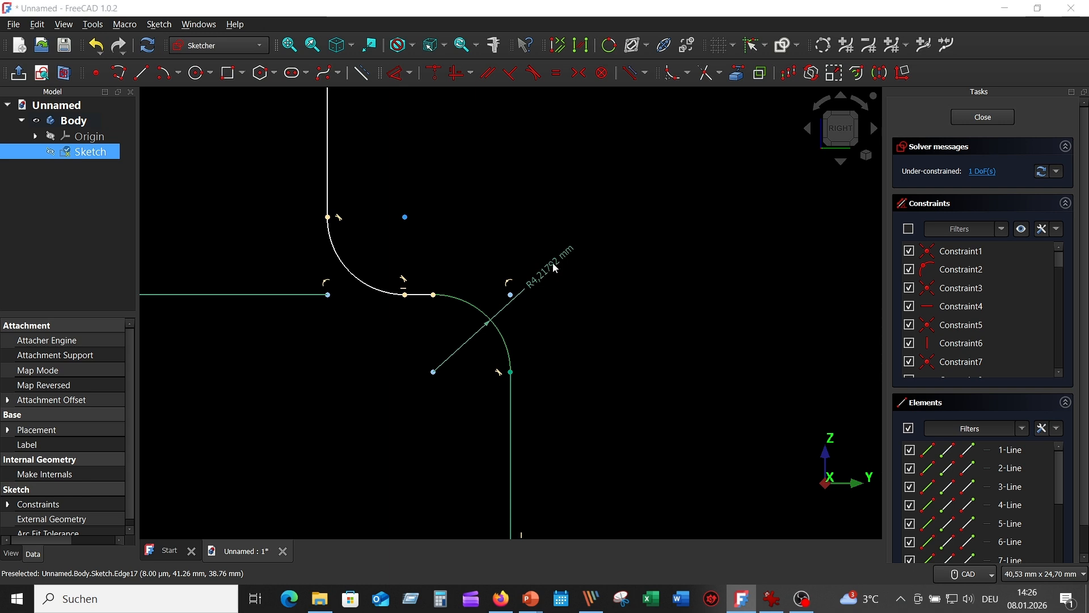
click(545, 266)
text(2)
key(Return)
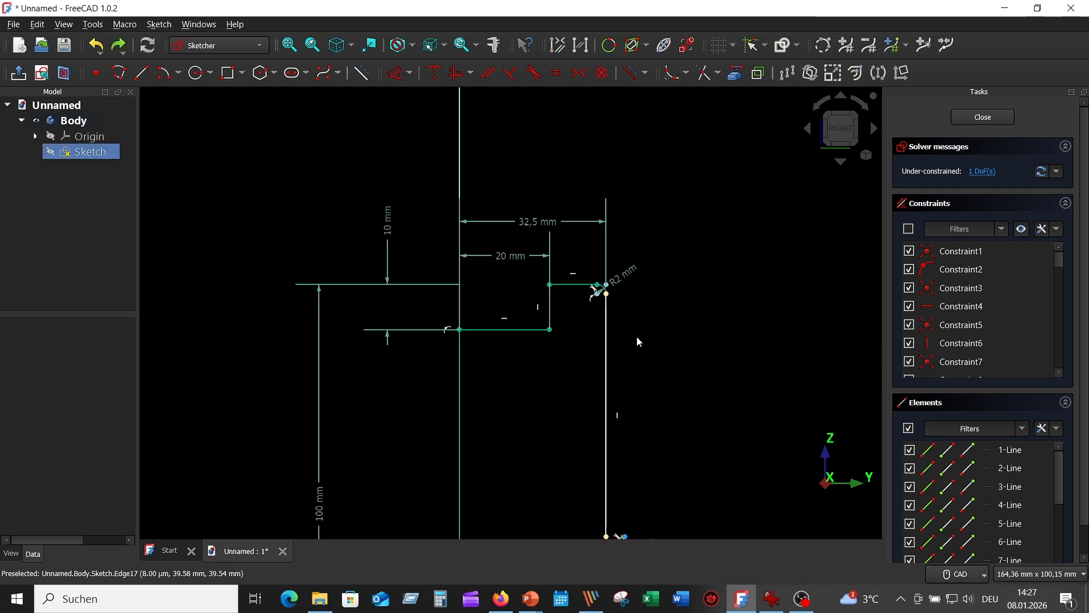
Dimension the straight vertical length of the upper wall between its two fillets, accepting the measured value.
middle_drag(636, 336, 618, 190)
click(397, 72)
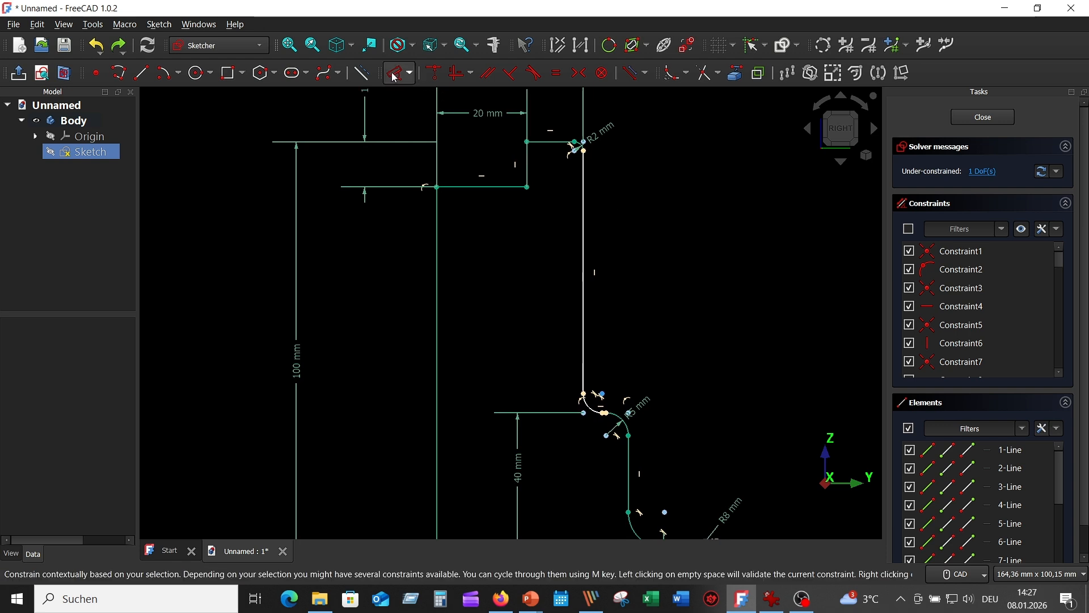
click(583, 227)
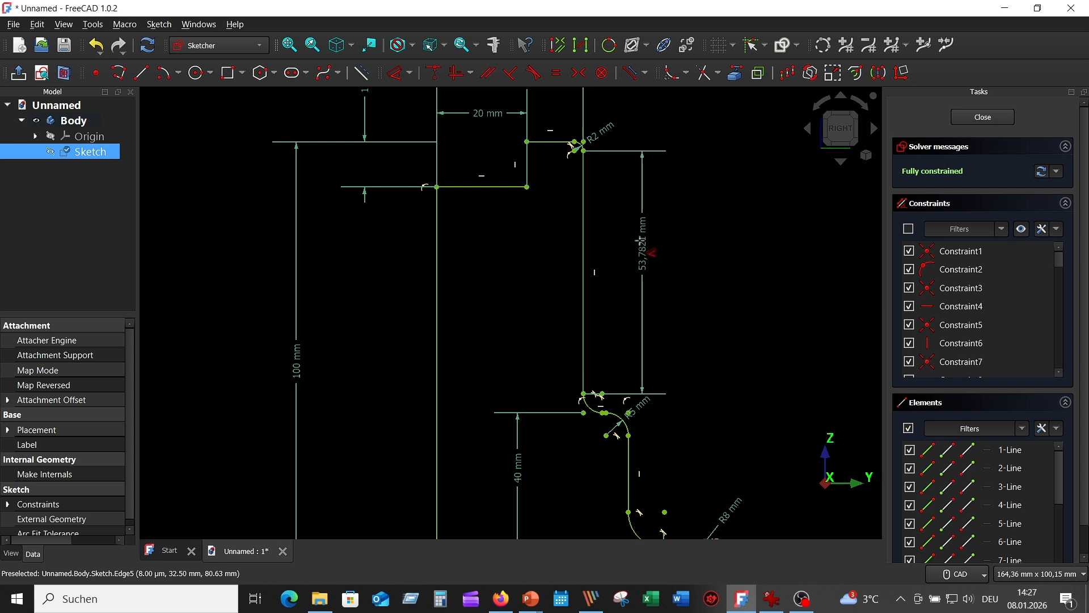
click(640, 238)
click(730, 320)
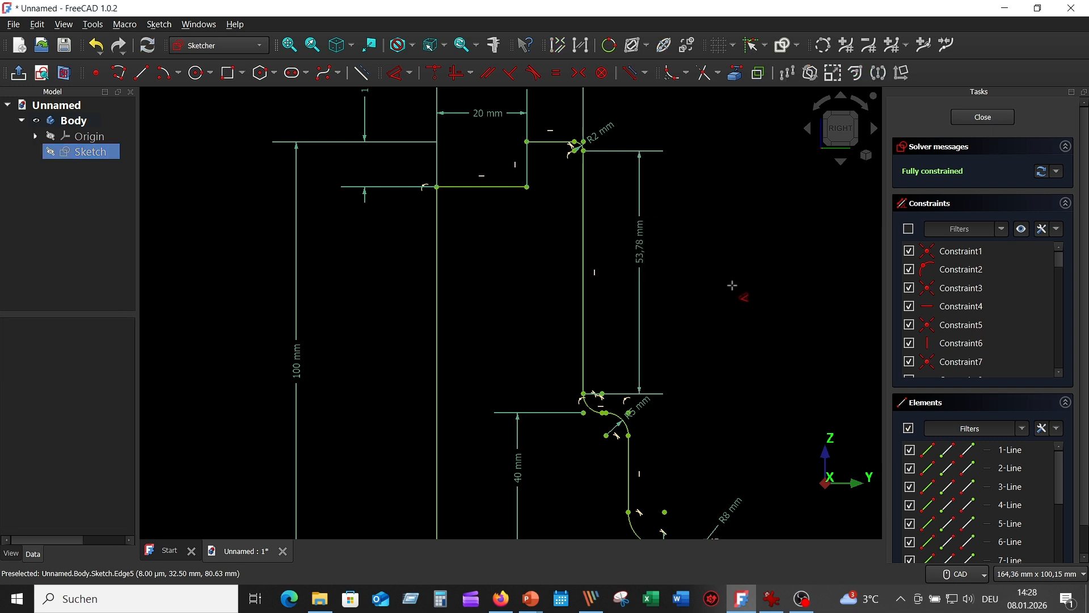
Close the sketch and revolve the profile 360° about the vertical sketch axis.
scroll(705, 270, down, 3)
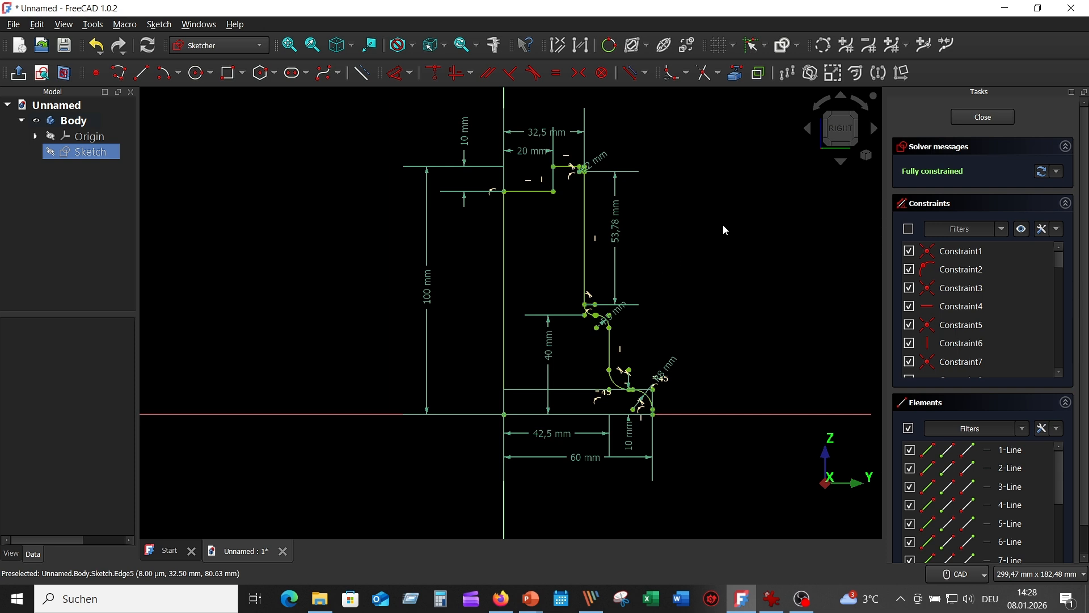
click(983, 117)
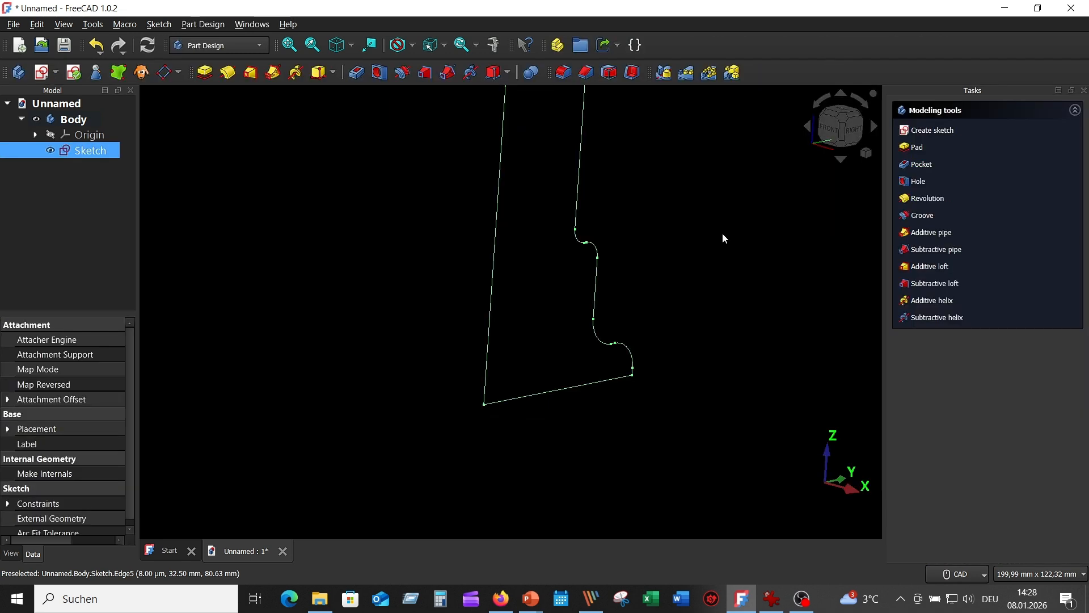
scroll(675, 242, down, 3)
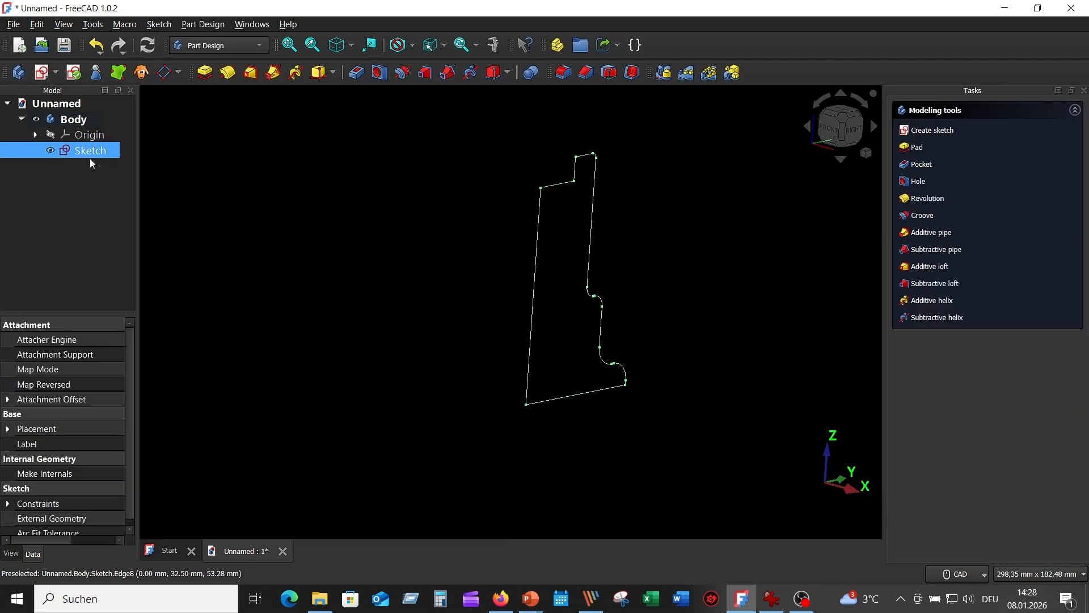
click(227, 72)
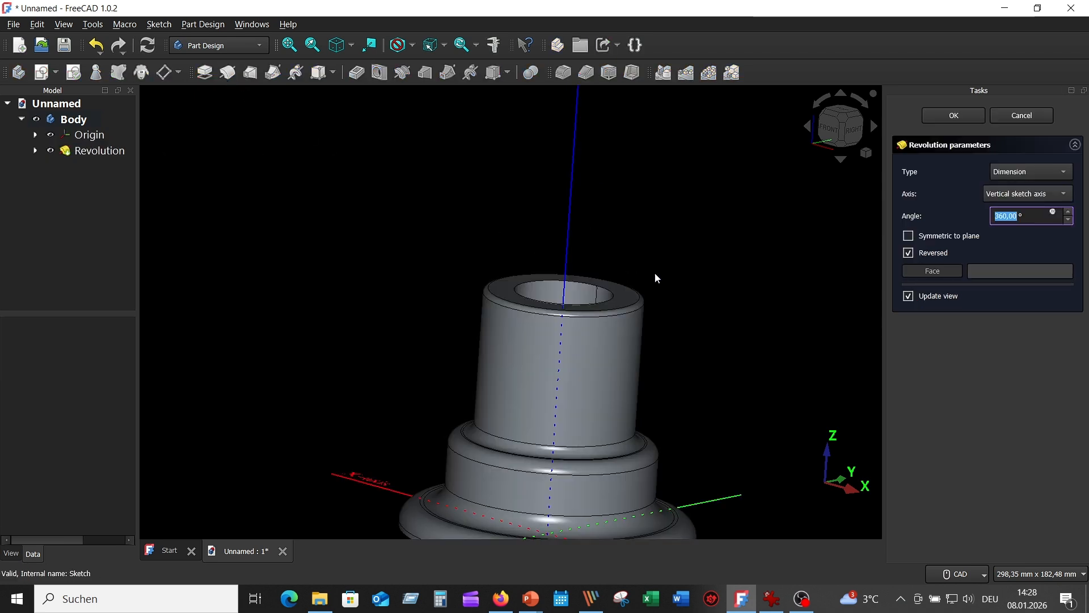
scroll(679, 272, down, 4)
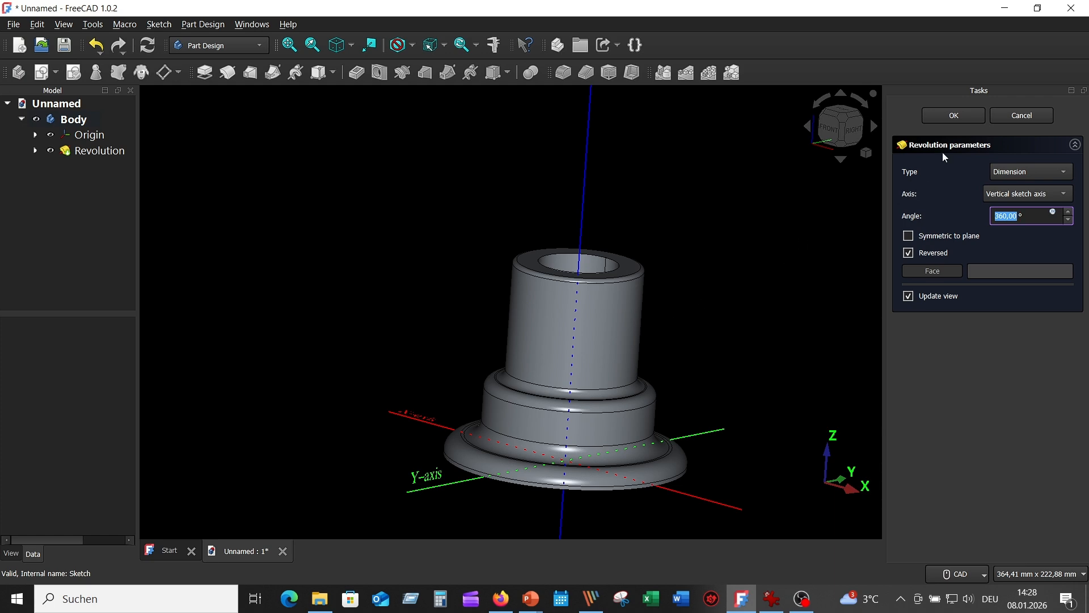
click(952, 117)
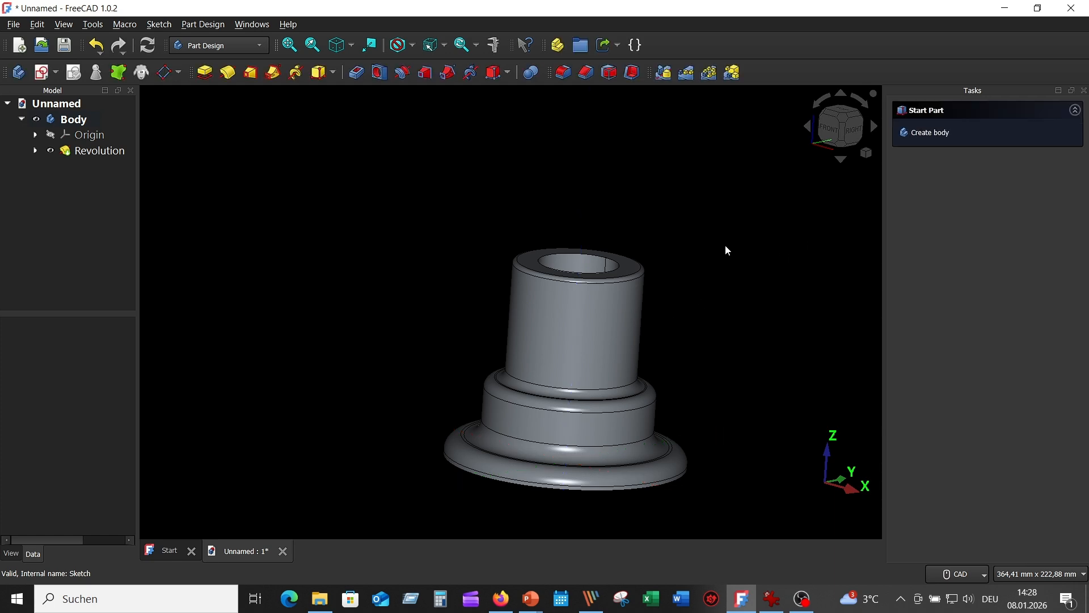
Check the side tube dimensions in the reference drawing and show the body's origin planes and axes.
middle_drag(709, 248, 675, 225)
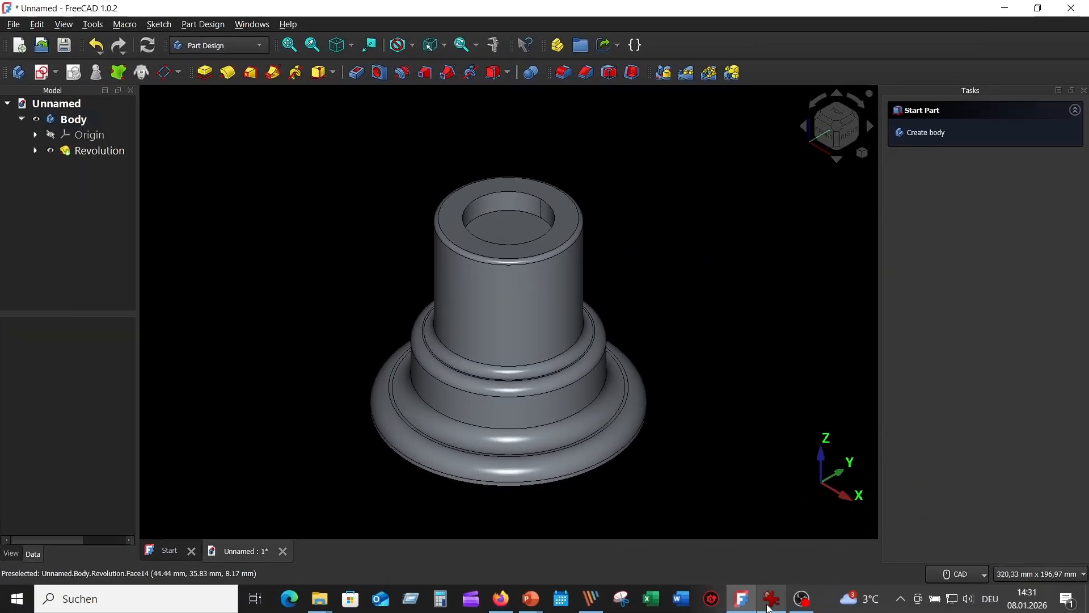
click(770, 600)
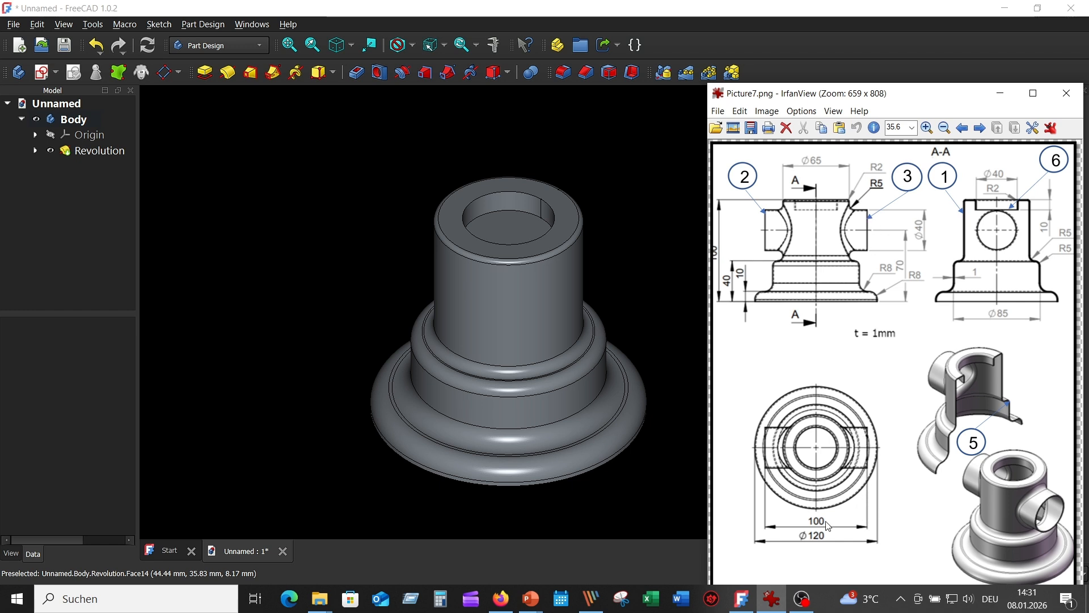
click(361, 182)
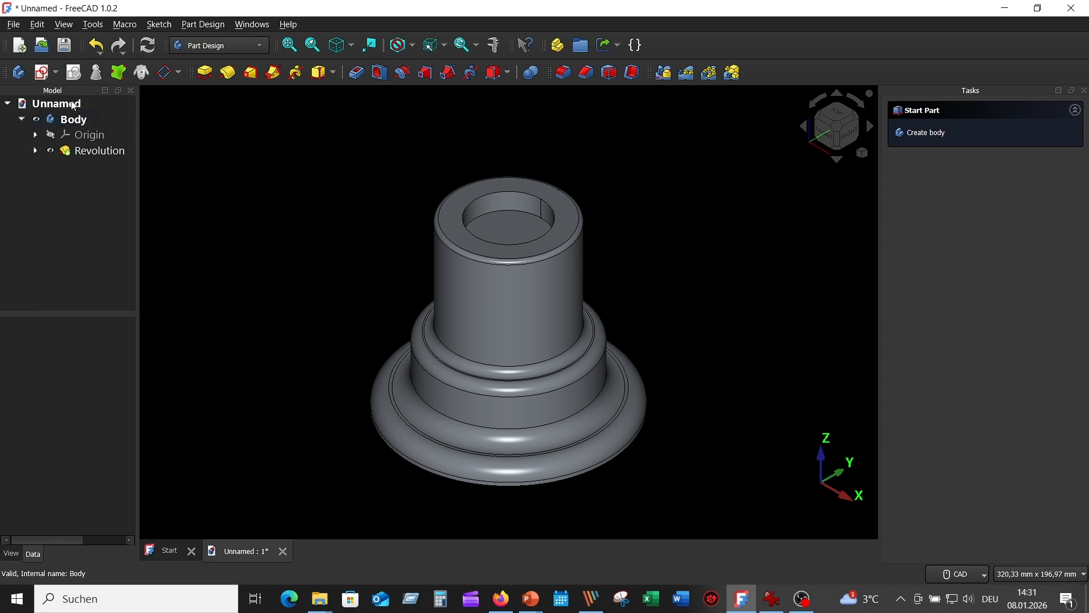
click(52, 135)
click(51, 135)
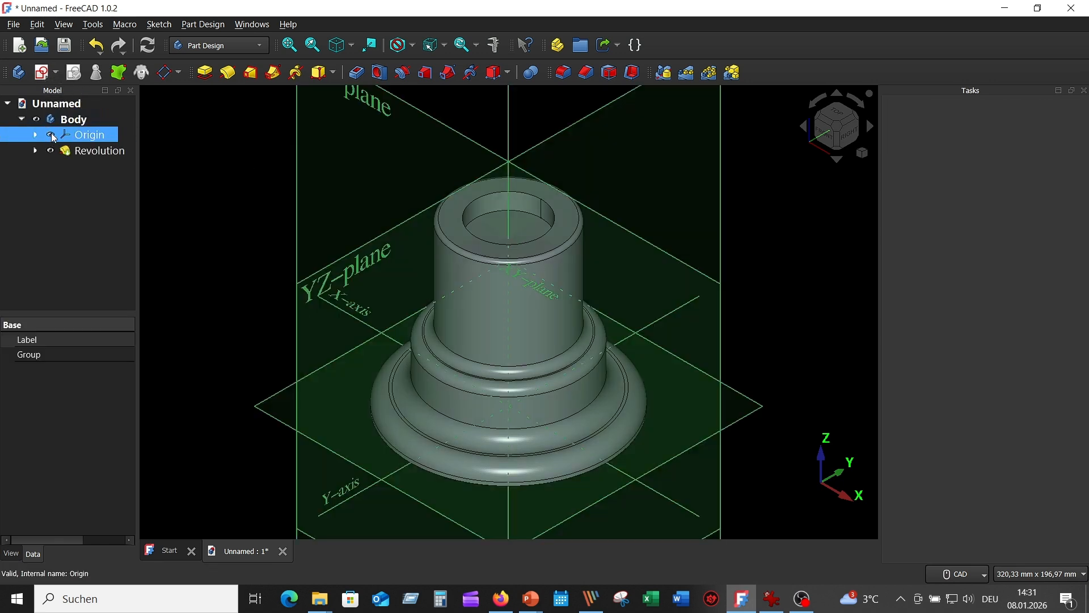
Create a datum plane attached to the XZ plane with a 50 mm z-offset and hide the body's origin.
click(375, 105)
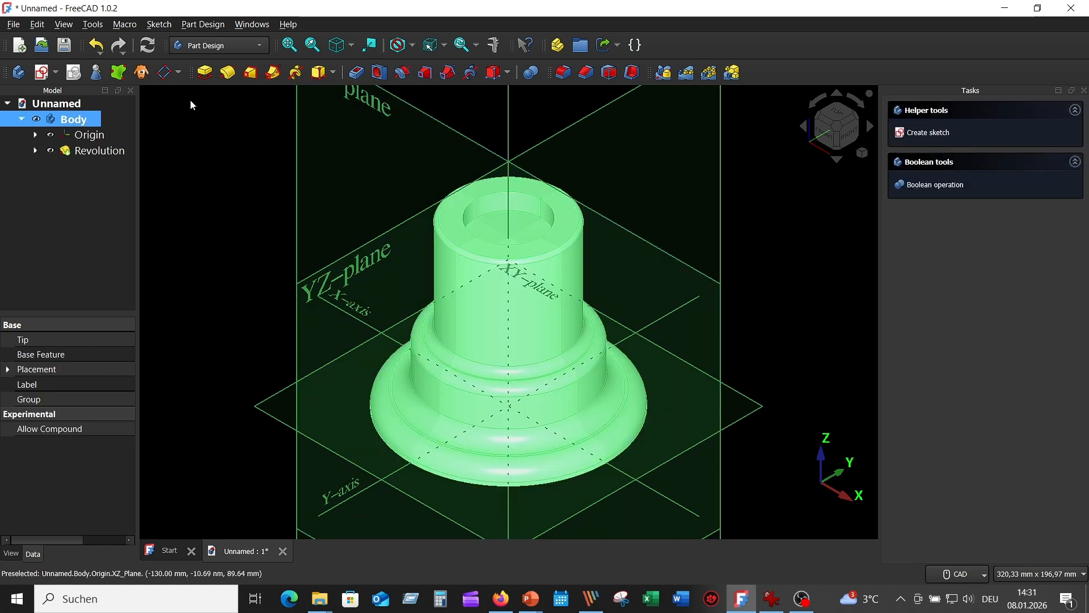
click(165, 73)
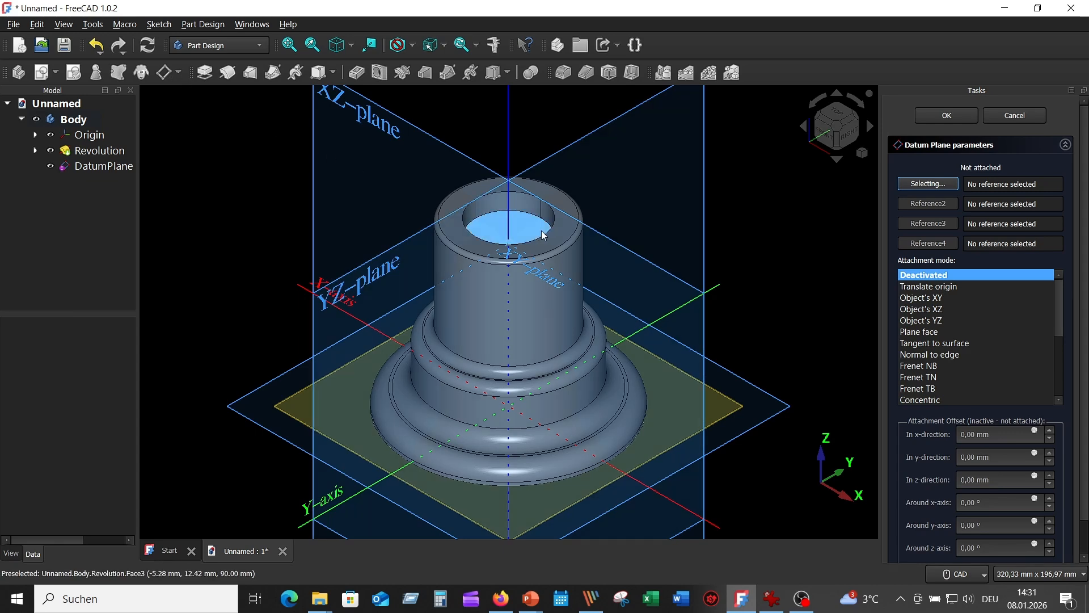
click(373, 119)
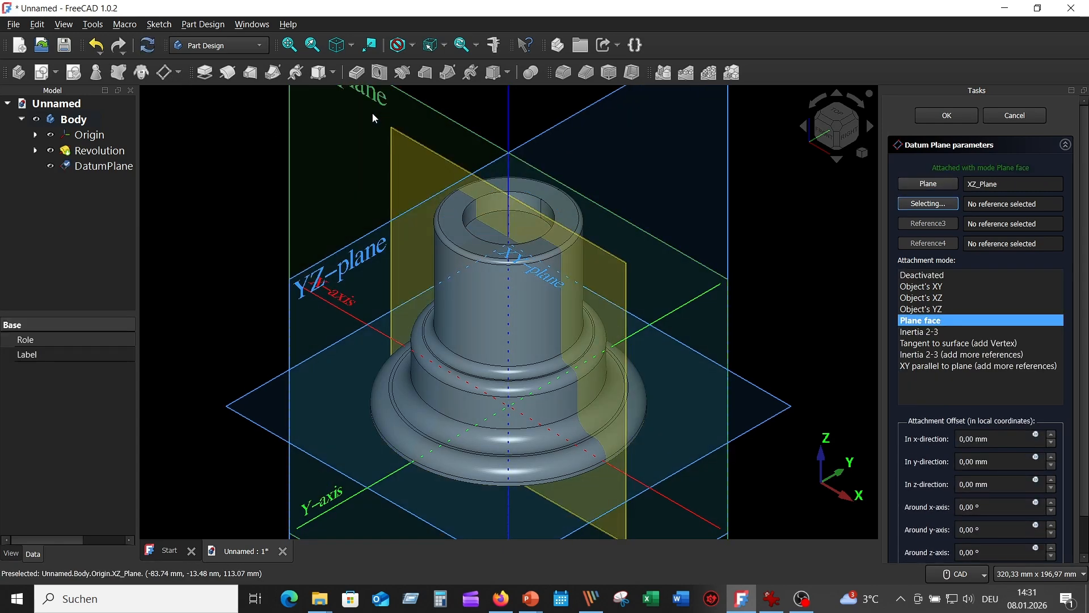
click(963, 489)
key(Return)
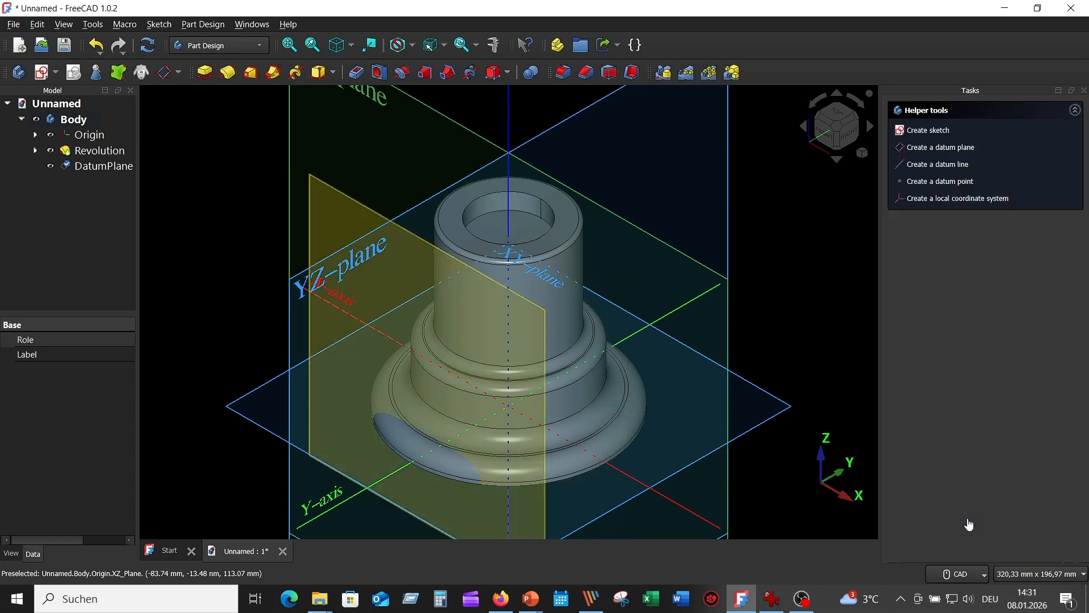
middle_drag(766, 267, 117, 152)
click(48, 138)
click(50, 135)
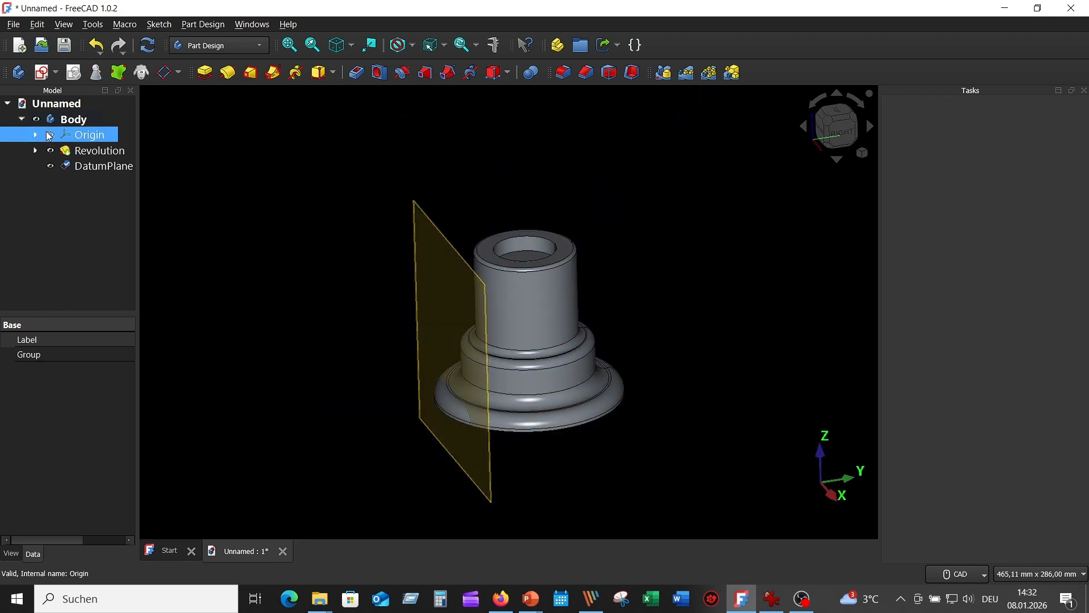
Start a new sketch on the offset datum plane and hide that plane.
click(411, 236)
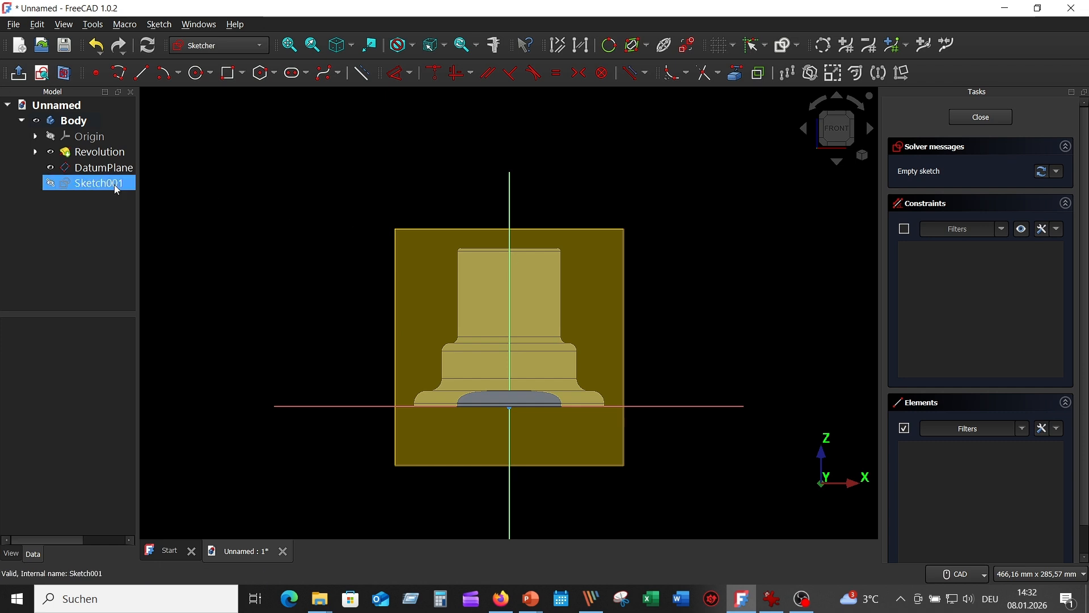
click(51, 168)
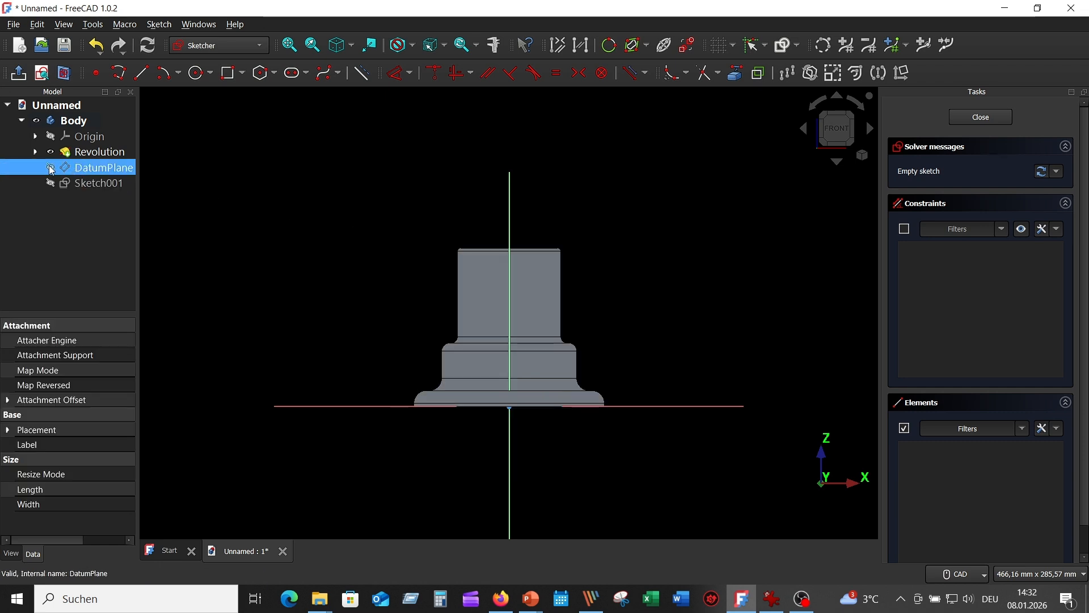
scroll(590, 331, up, 2)
middle_drag(632, 253, 695, 236)
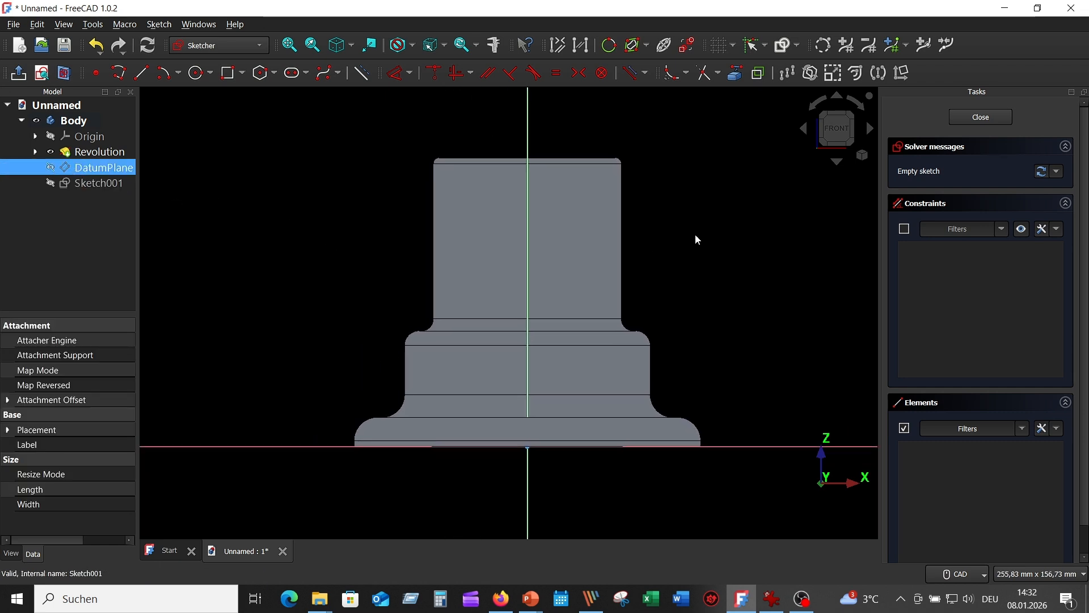
Draw a 40 mm diameter circle centred on the vertical axis over the upper cylinder.
click(196, 73)
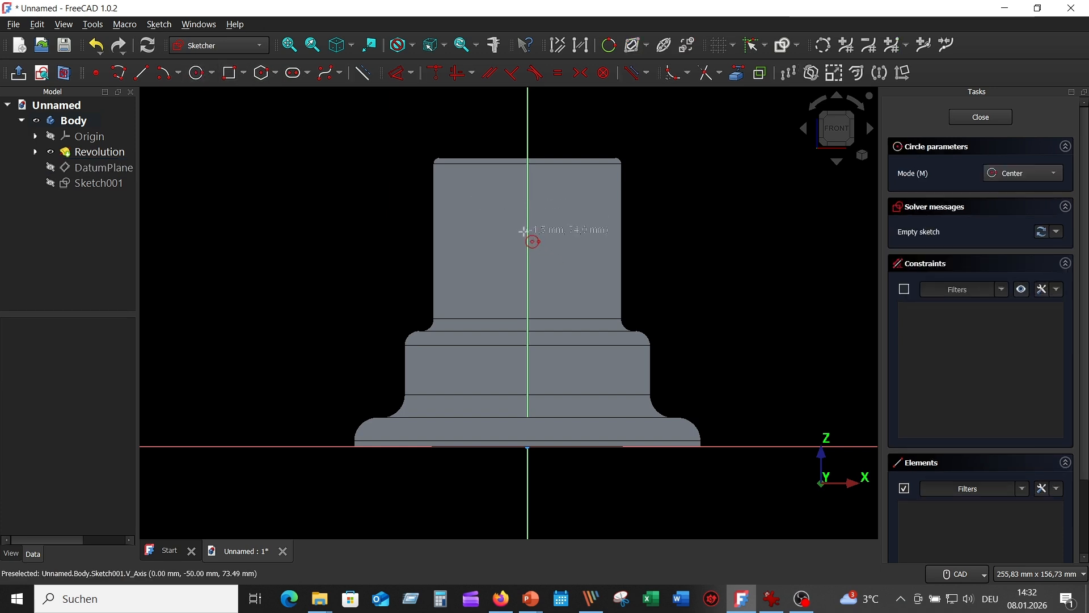
click(528, 235)
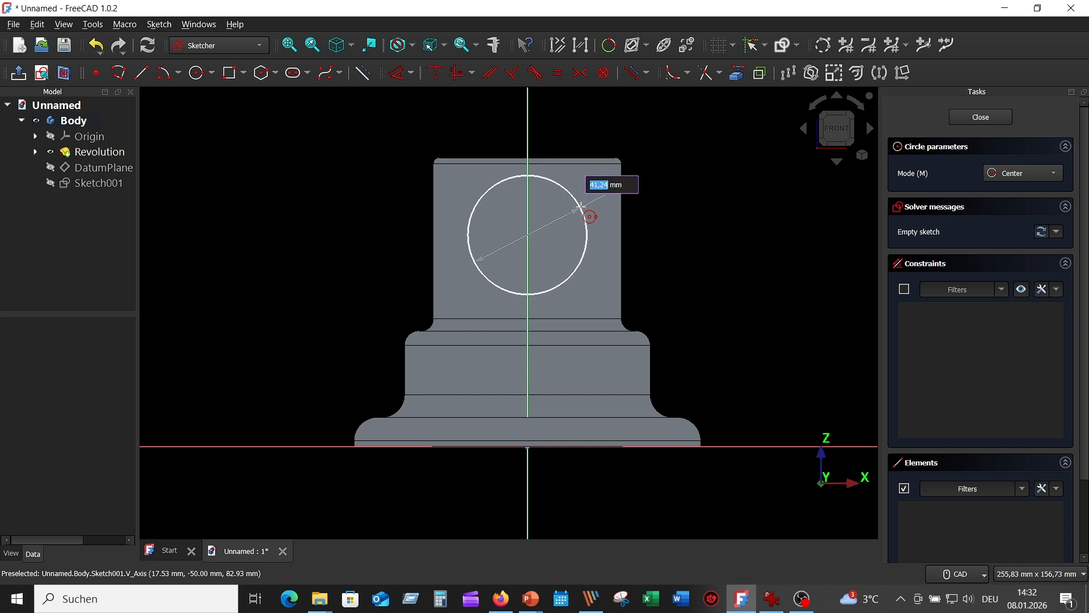
text(40)
key(Return)
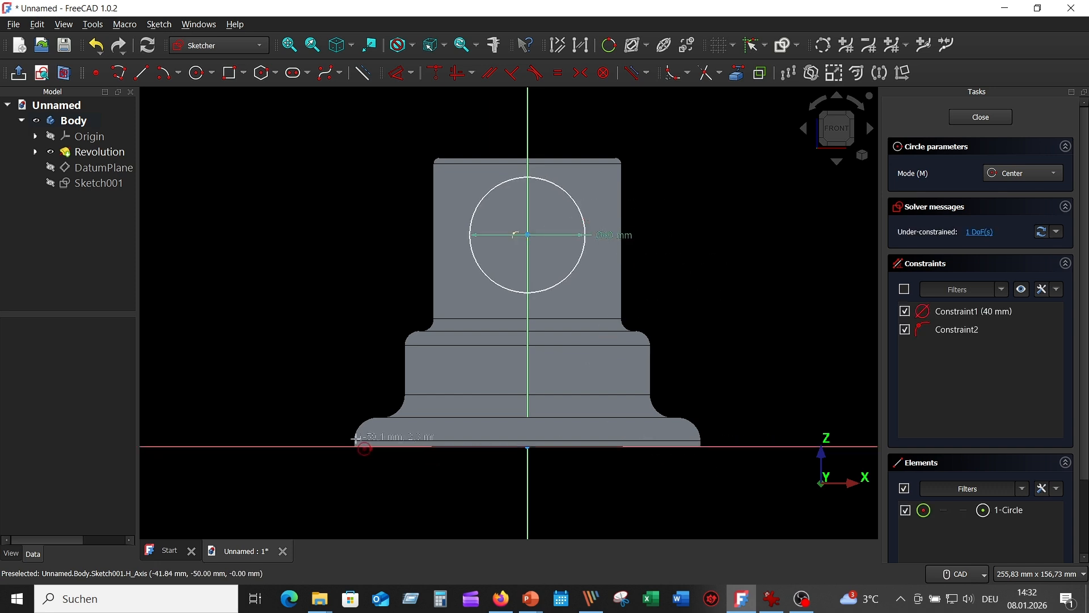
click(326, 444)
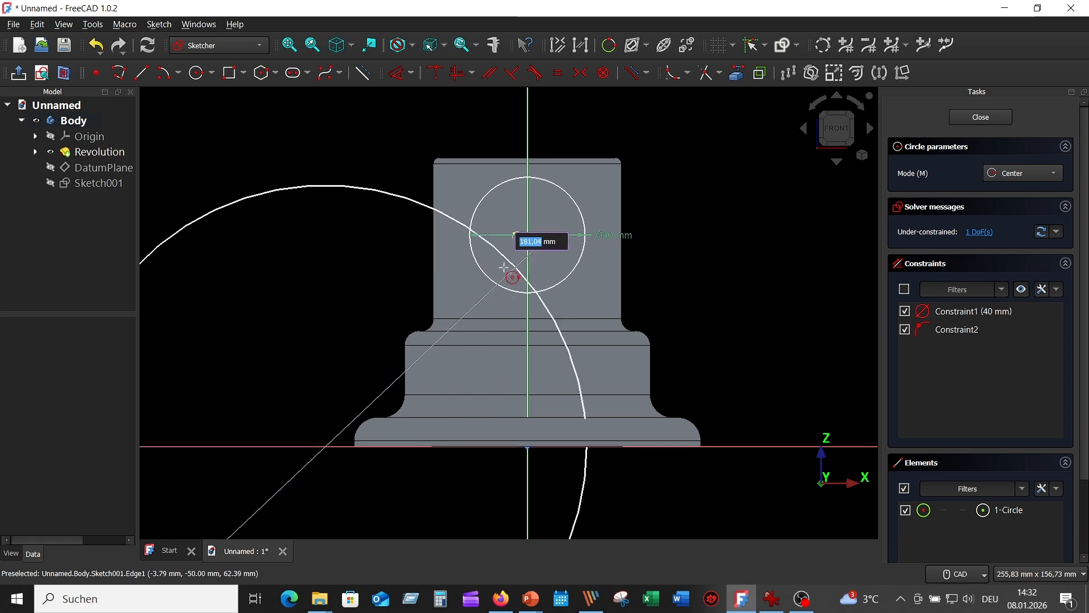
key(Escape)
key(Escape)
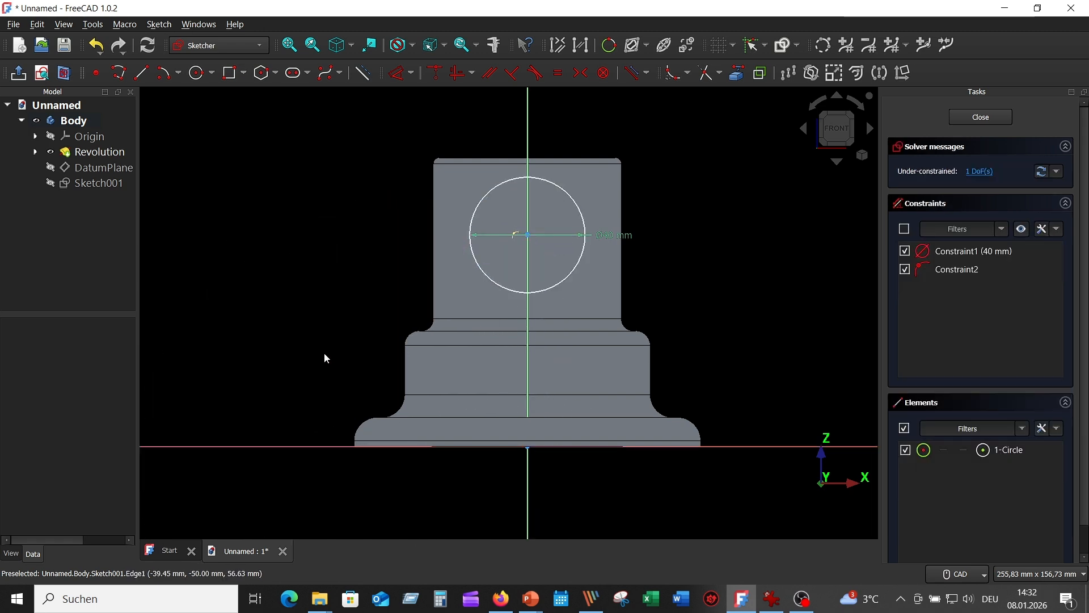
Constrain the circle's centre 70 mm above the horizontal axis, move the diameter label clear of the body, and close the sketch.
click(399, 73)
click(313, 446)
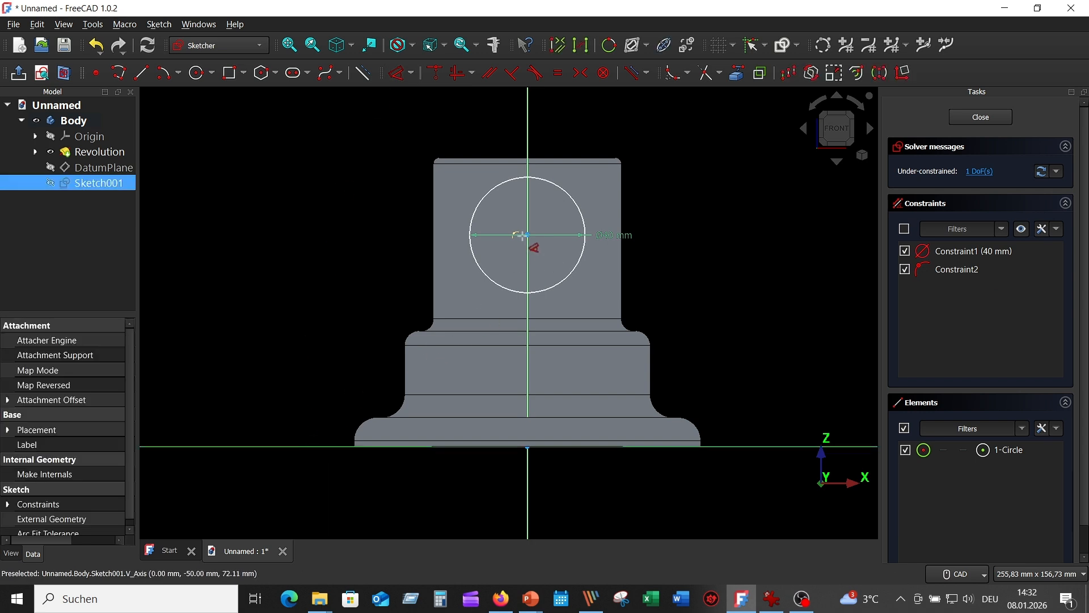
click(528, 235)
click(527, 234)
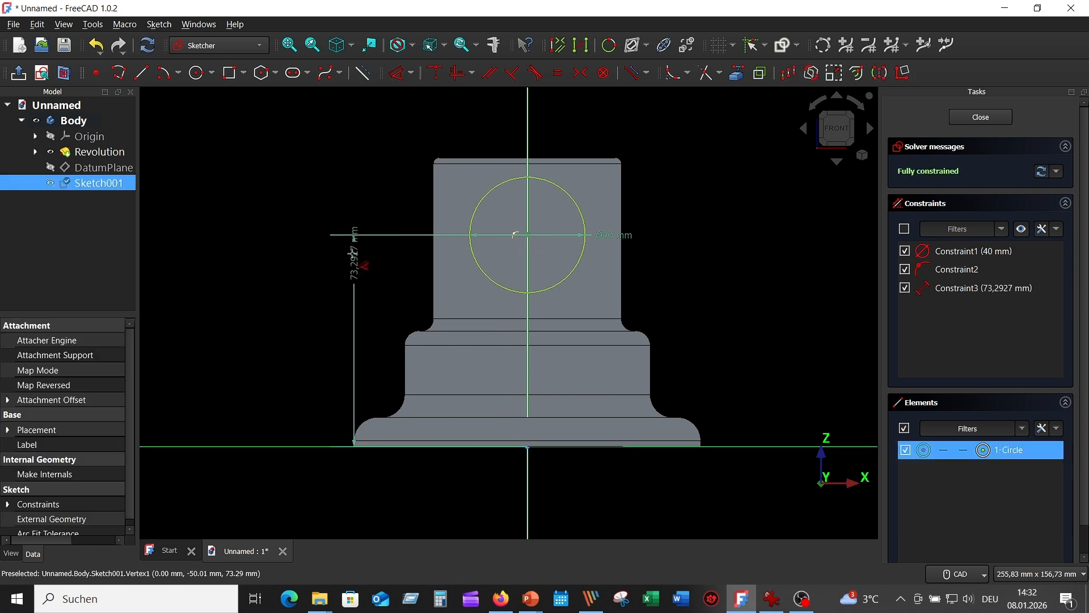
click(319, 314)
text(70)
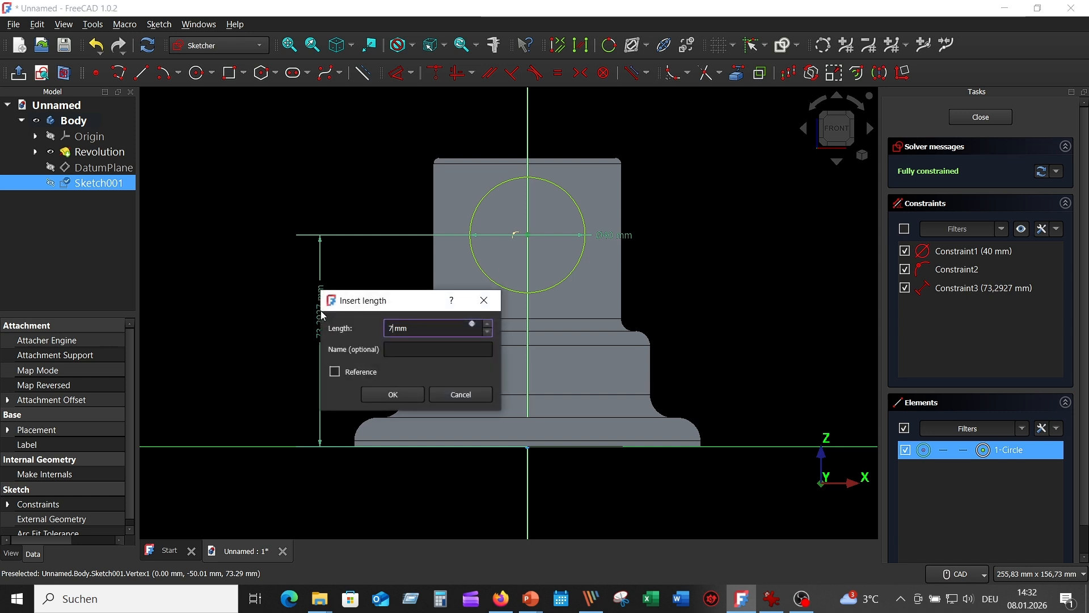
key(Return)
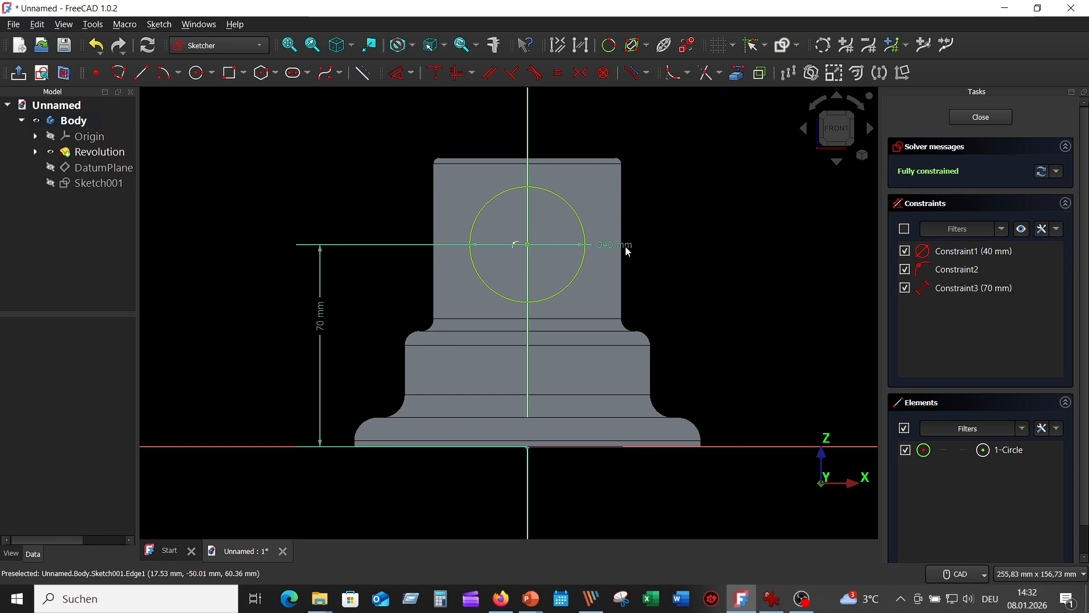
drag(627, 244, 679, 211)
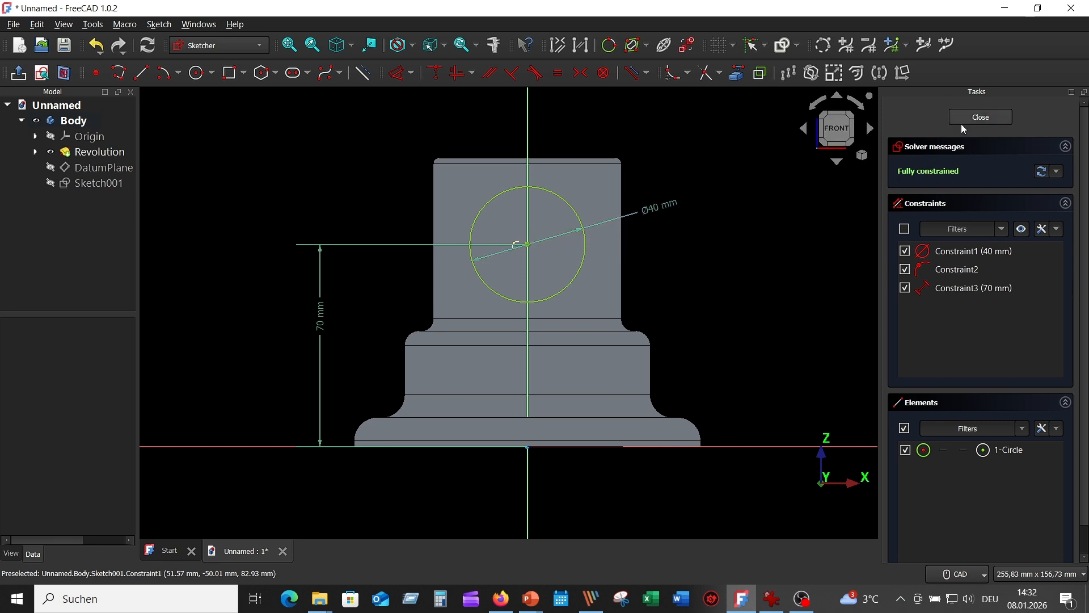
click(980, 117)
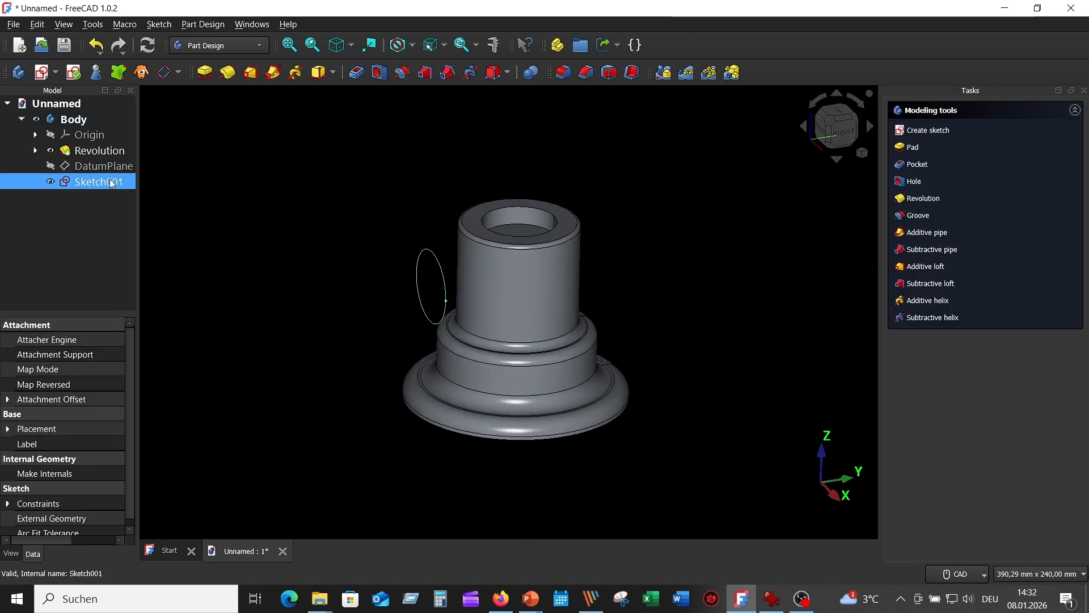
Pad the circle sketch in the reversed direction up to the outer face of the upper cylinder.
click(205, 73)
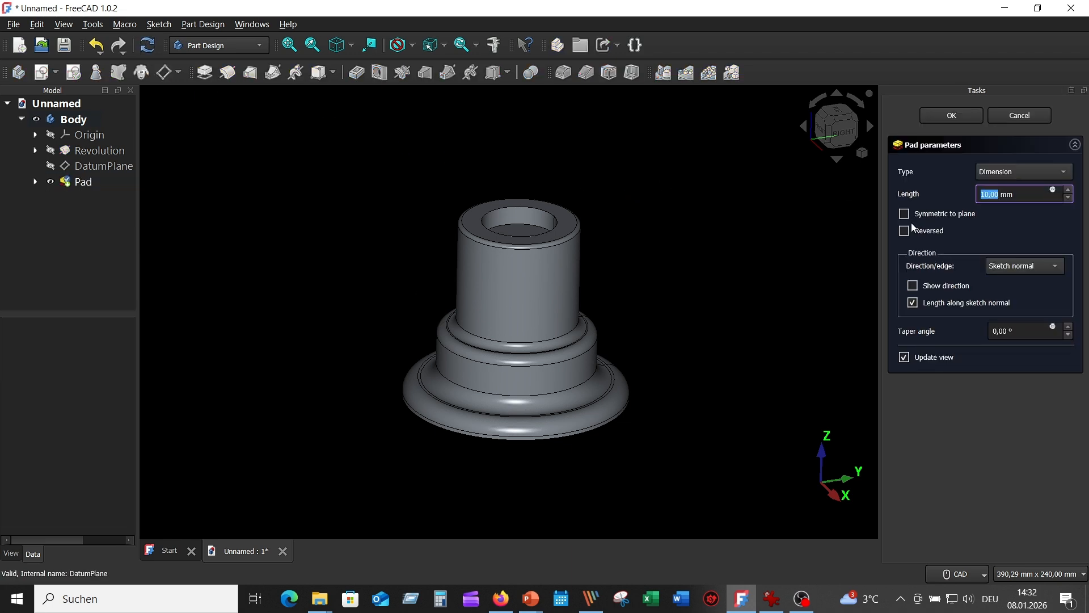
click(905, 231)
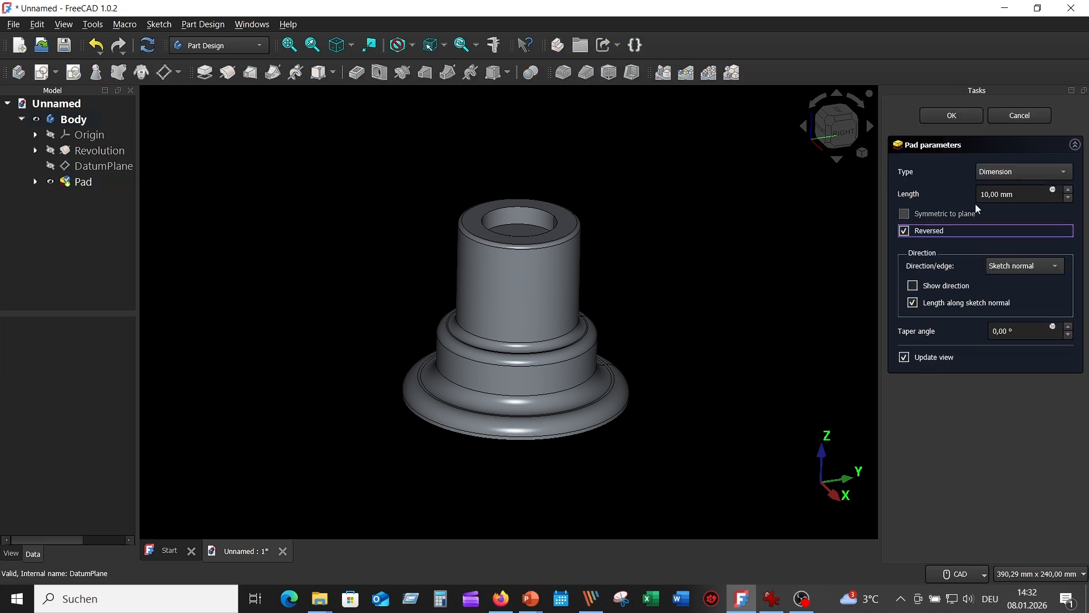
click(1065, 173)
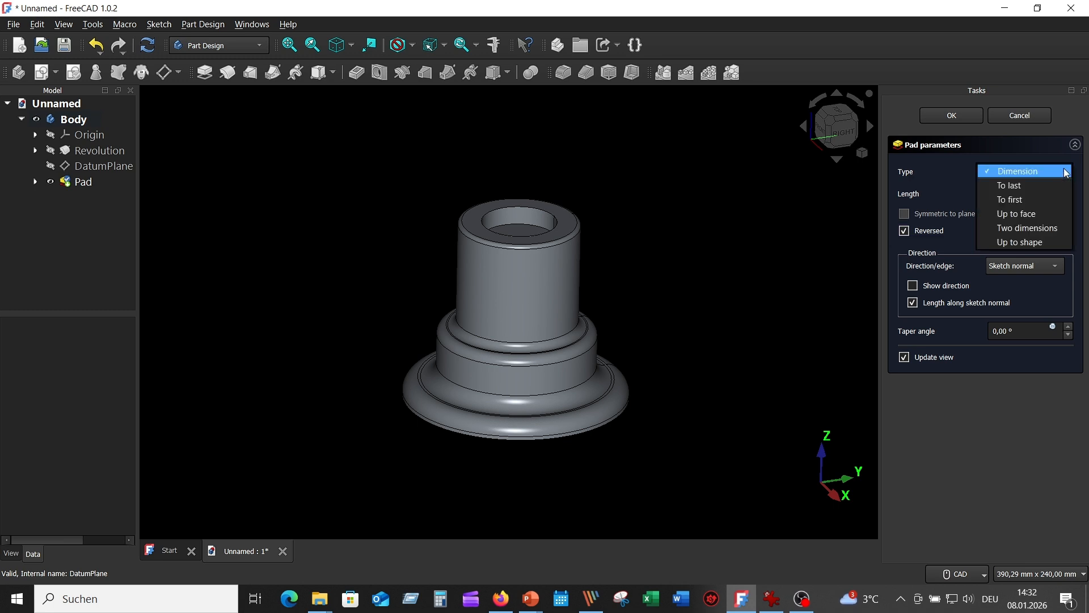
click(1033, 213)
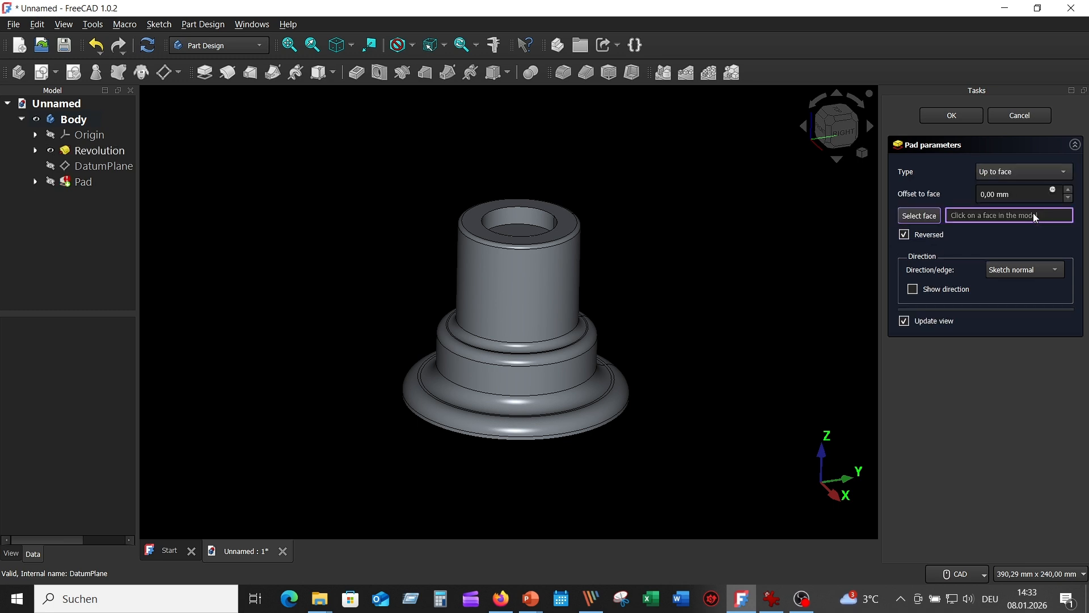
click(491, 289)
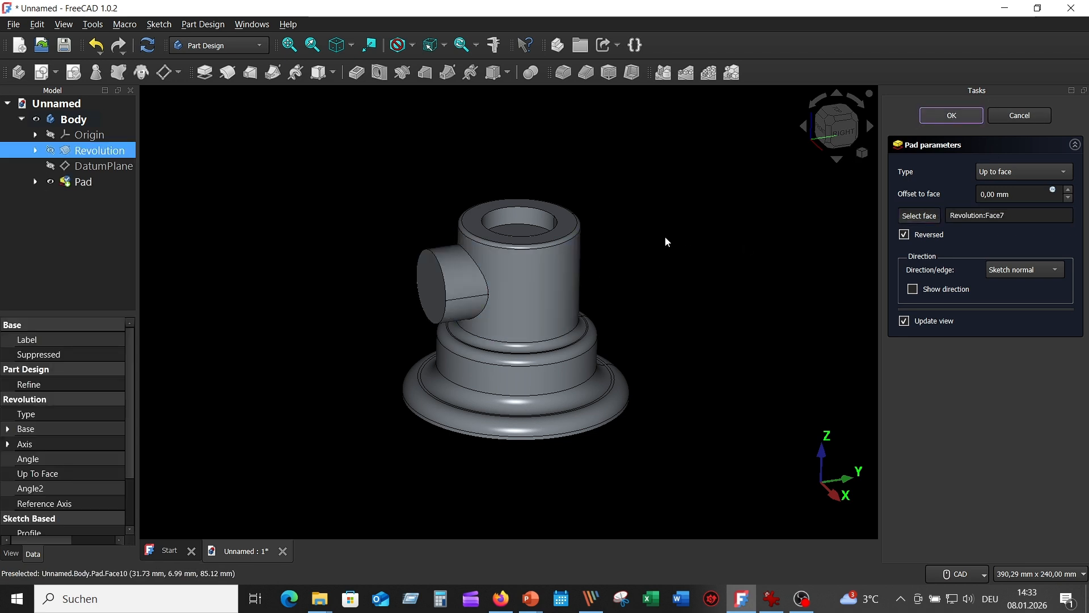
key(Return)
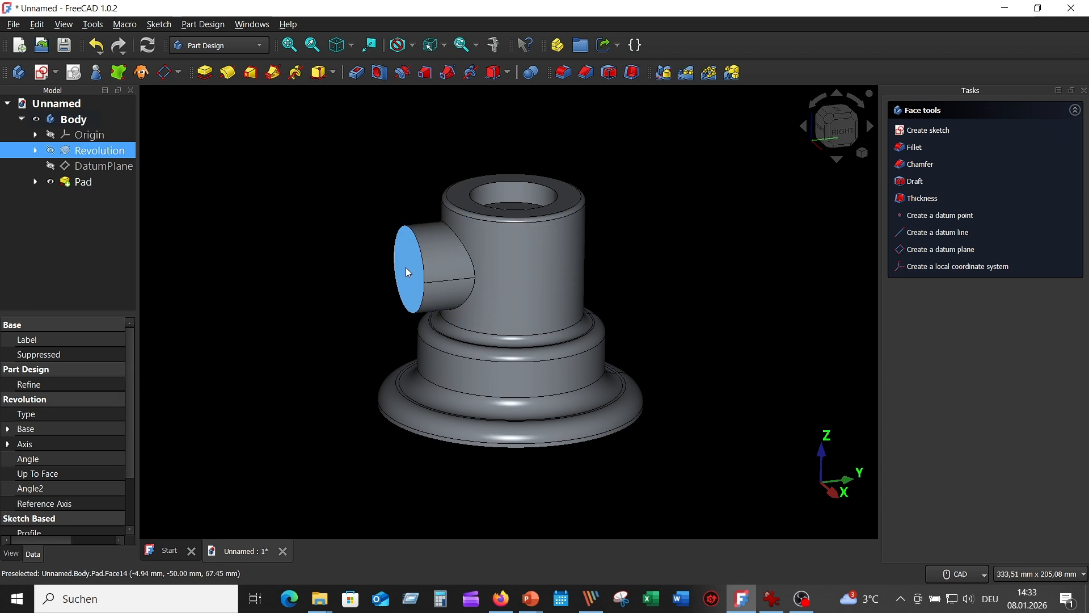
Mirror the side tube pad about the base XZ plane.
click(85, 181)
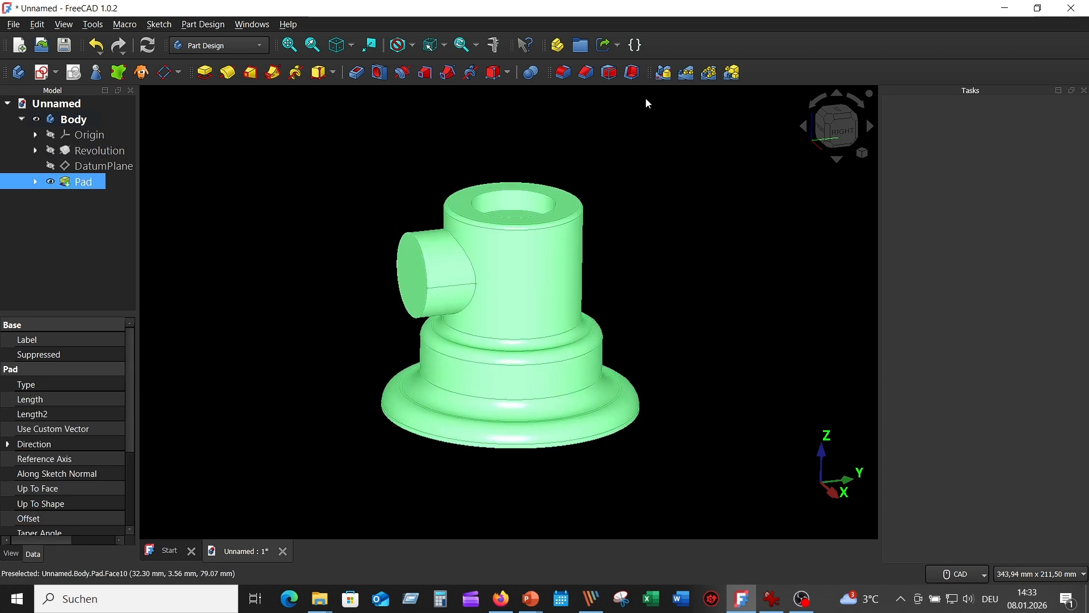
click(665, 74)
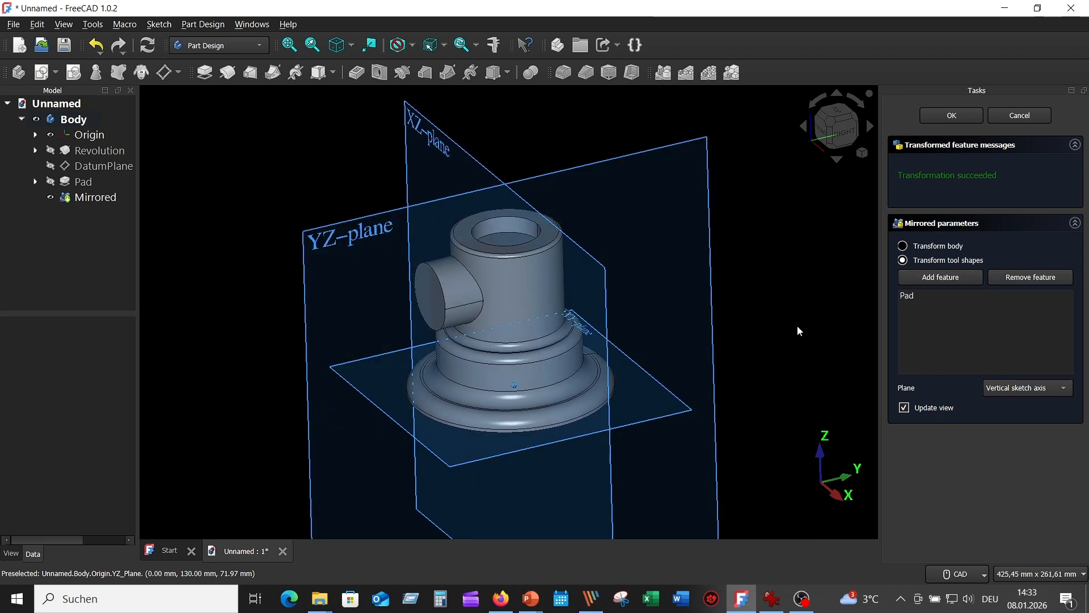
click(1032, 388)
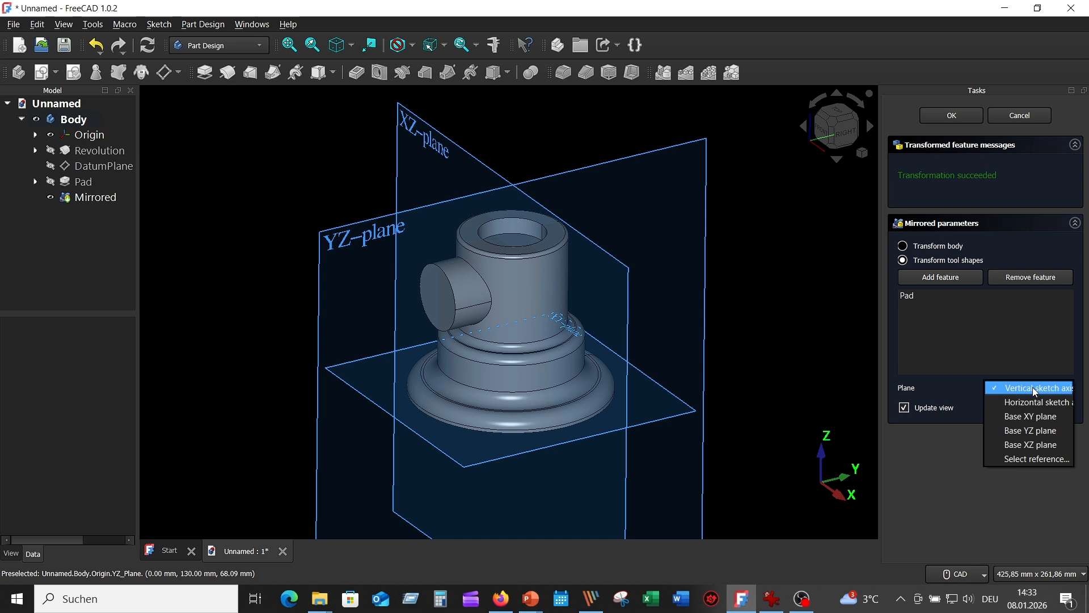
click(1030, 448)
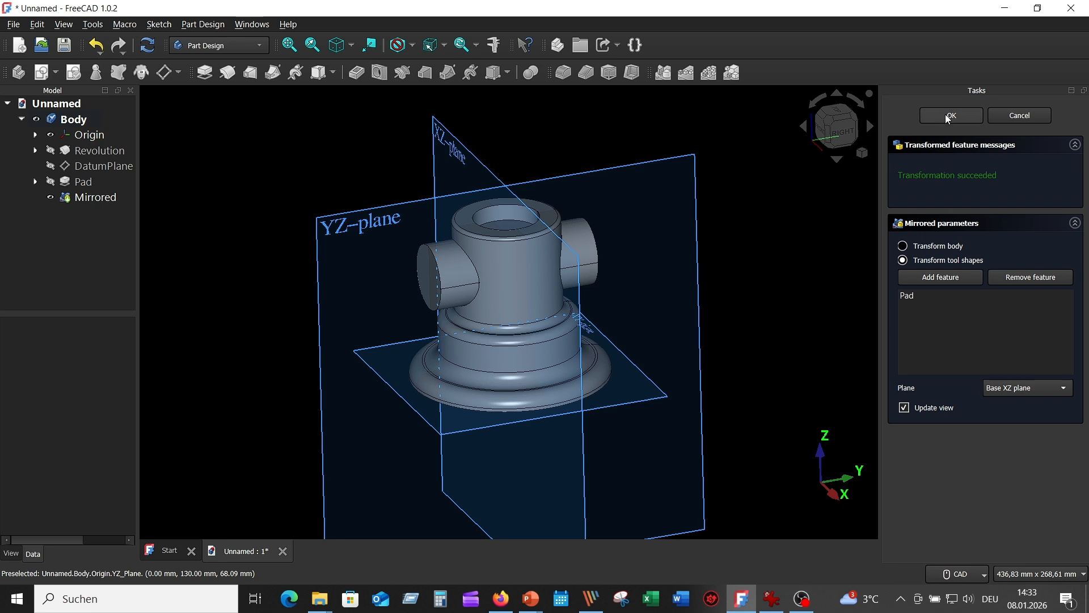
key(Return)
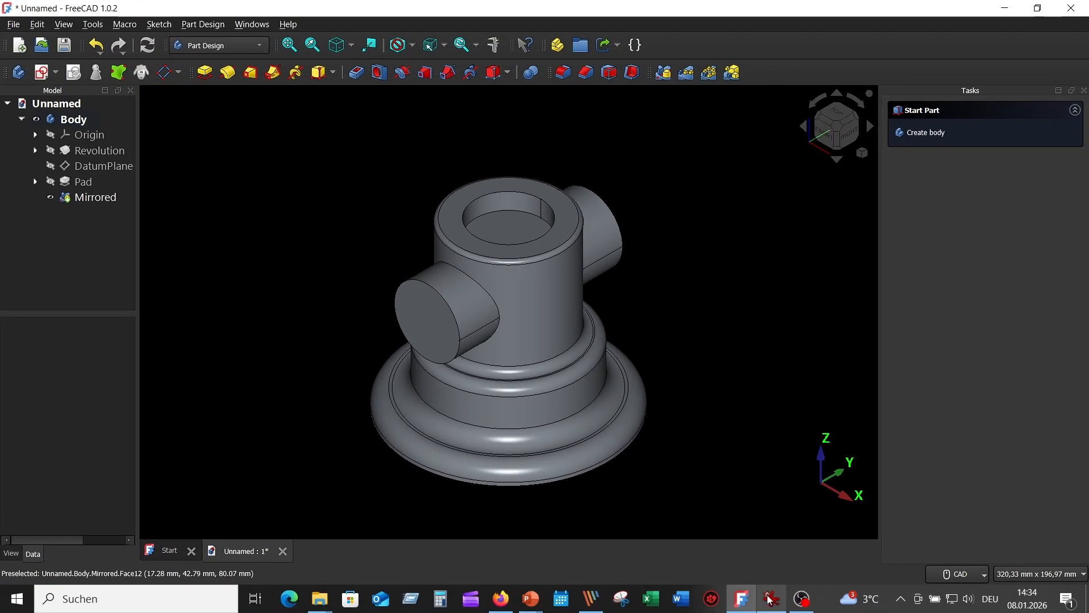
Start a fillet on the four edges where the two mirrored side tubes meet the upper cylinder.
click(770, 599)
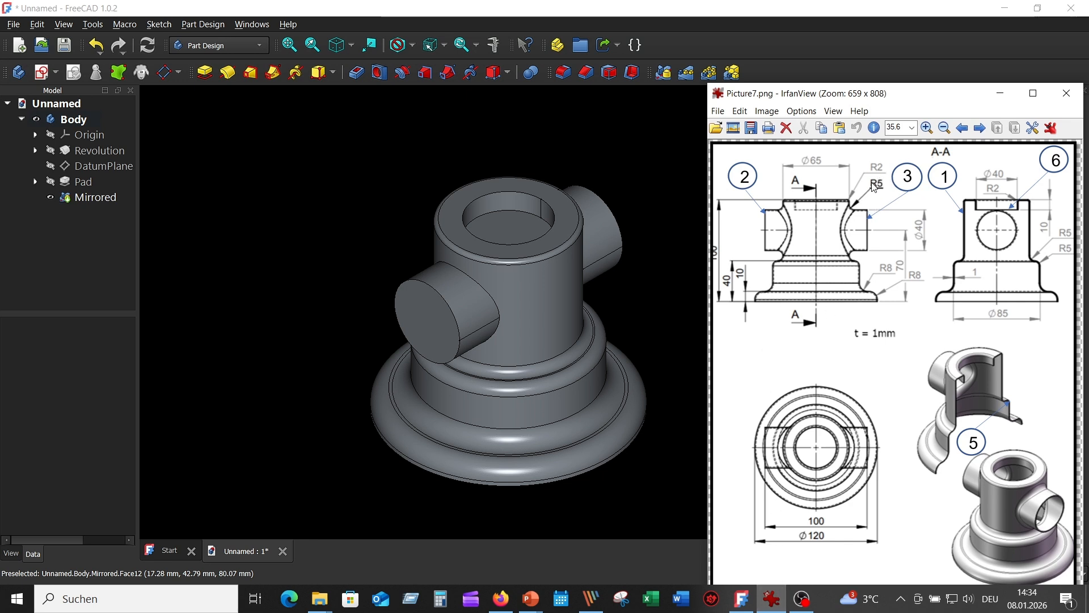
click(651, 146)
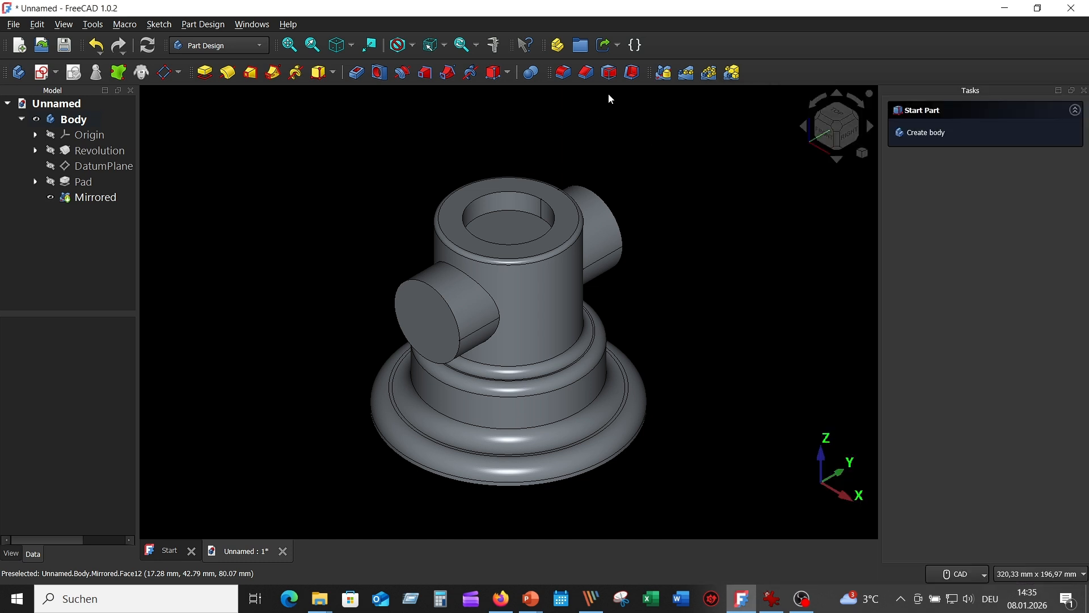
click(563, 72)
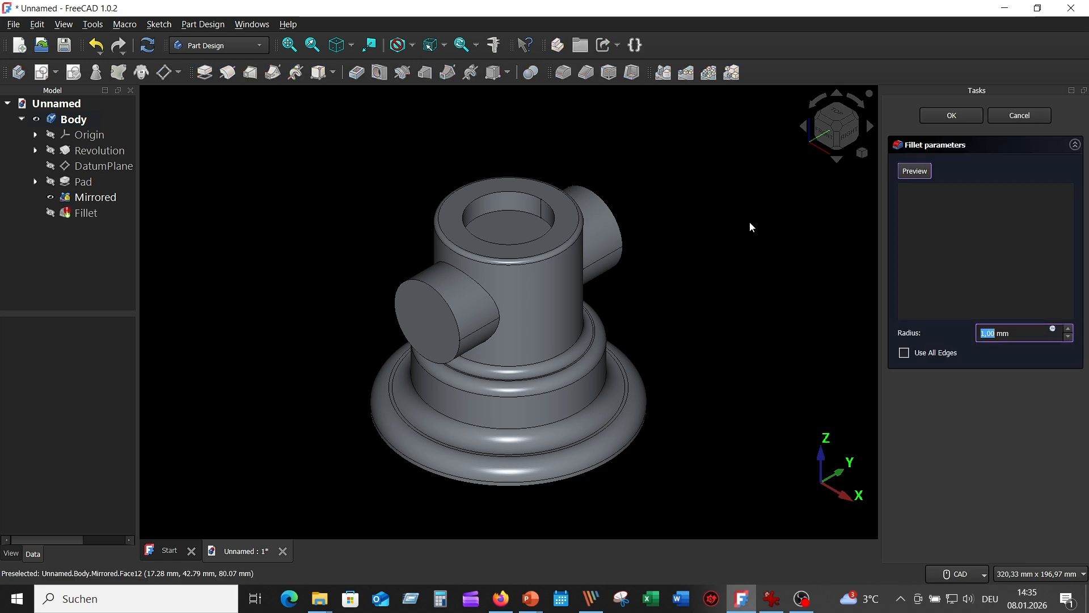
click(487, 286)
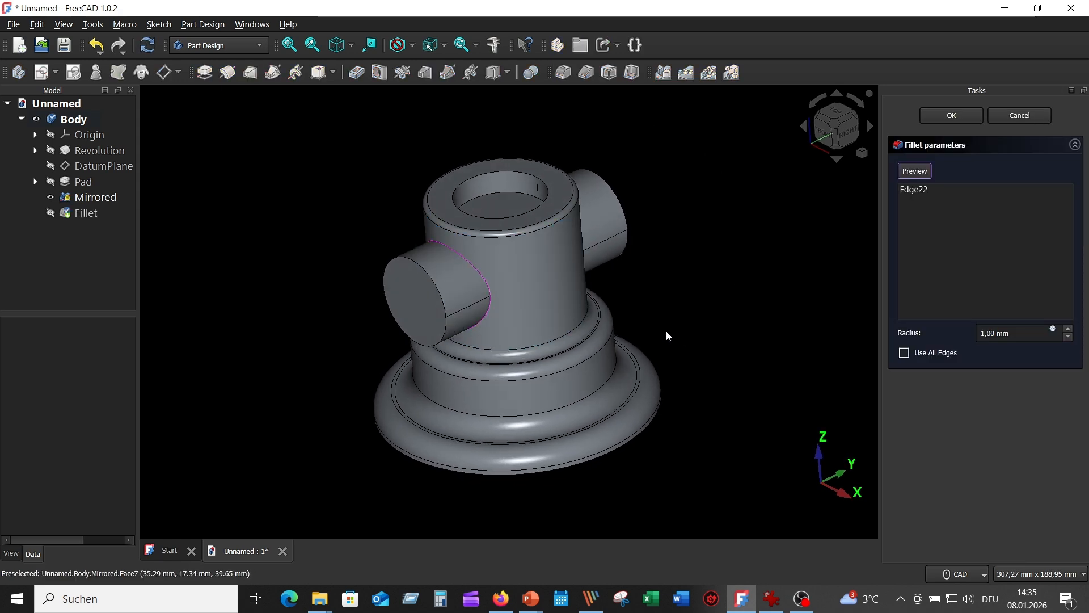
mouse_move(666, 331)
middle_down()
mouse_move(678, 310)
mouse_move(566, 274)
middle_up()
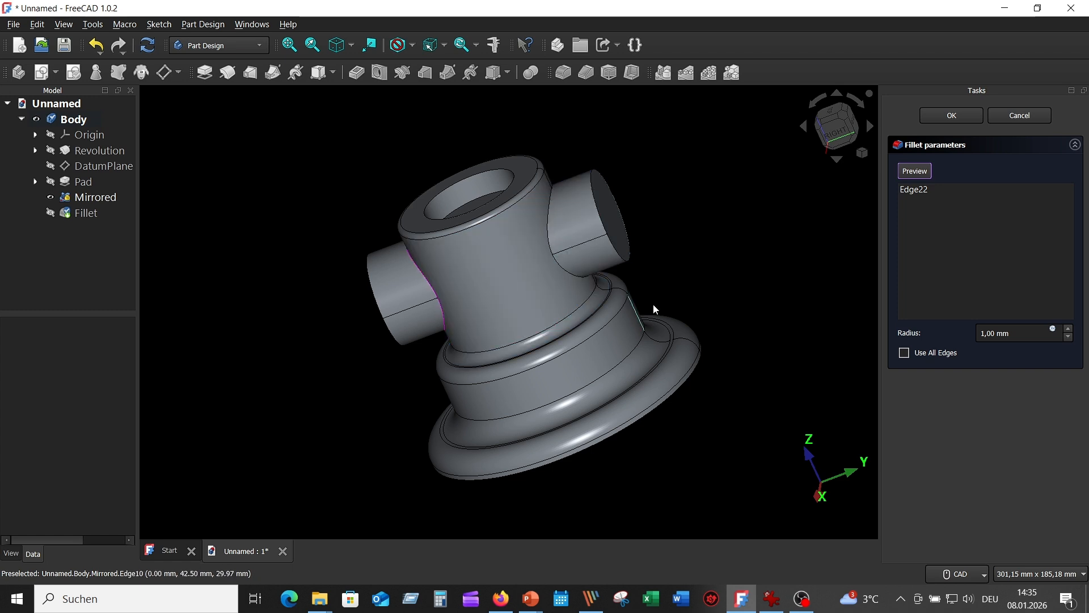
middle_drag(702, 298, 613, 283)
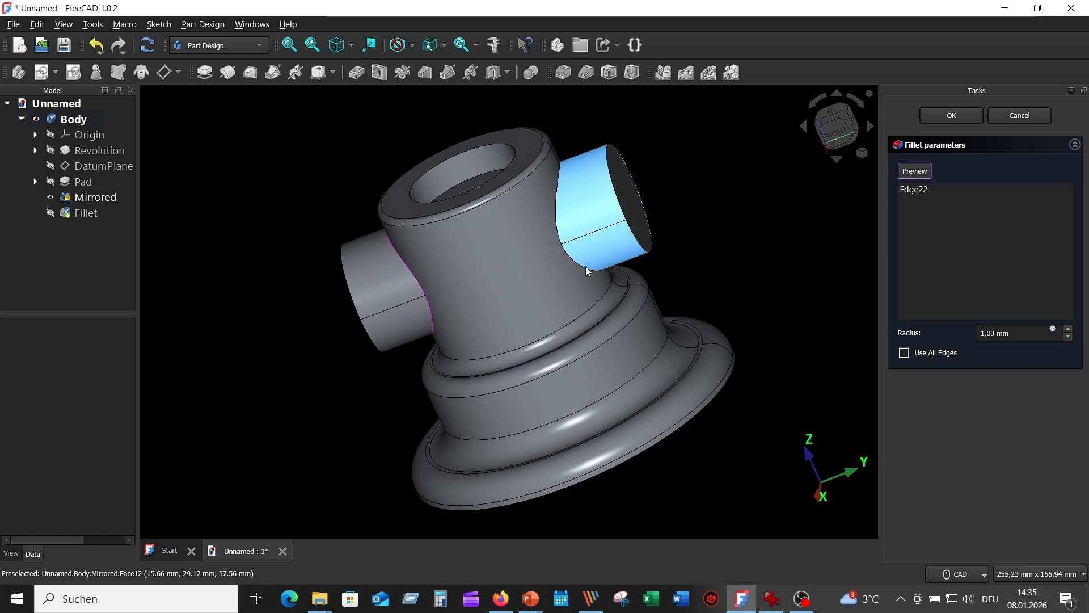
click(588, 273)
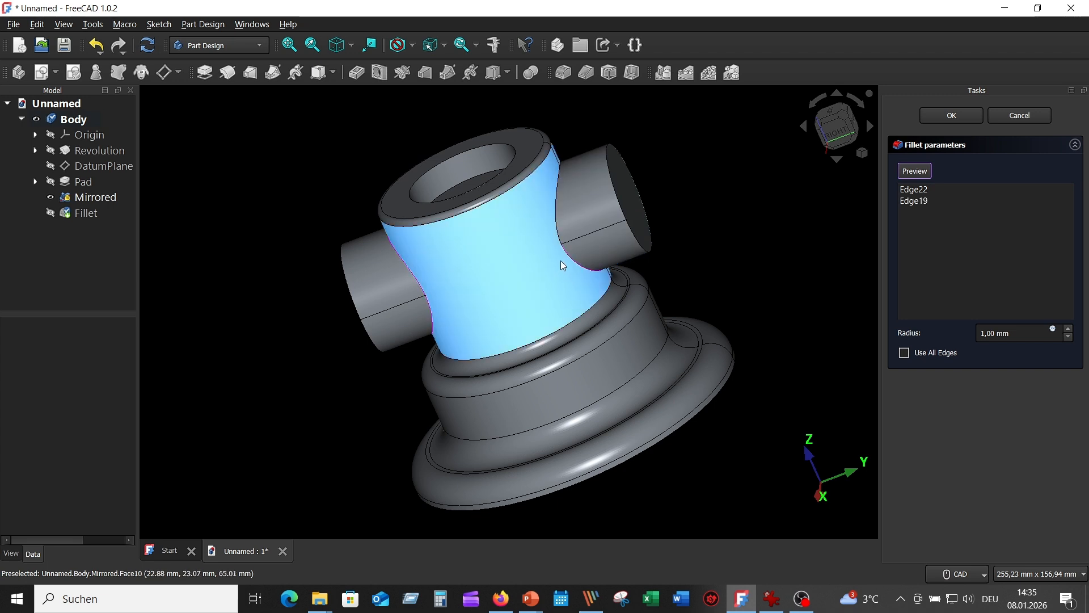
click(558, 204)
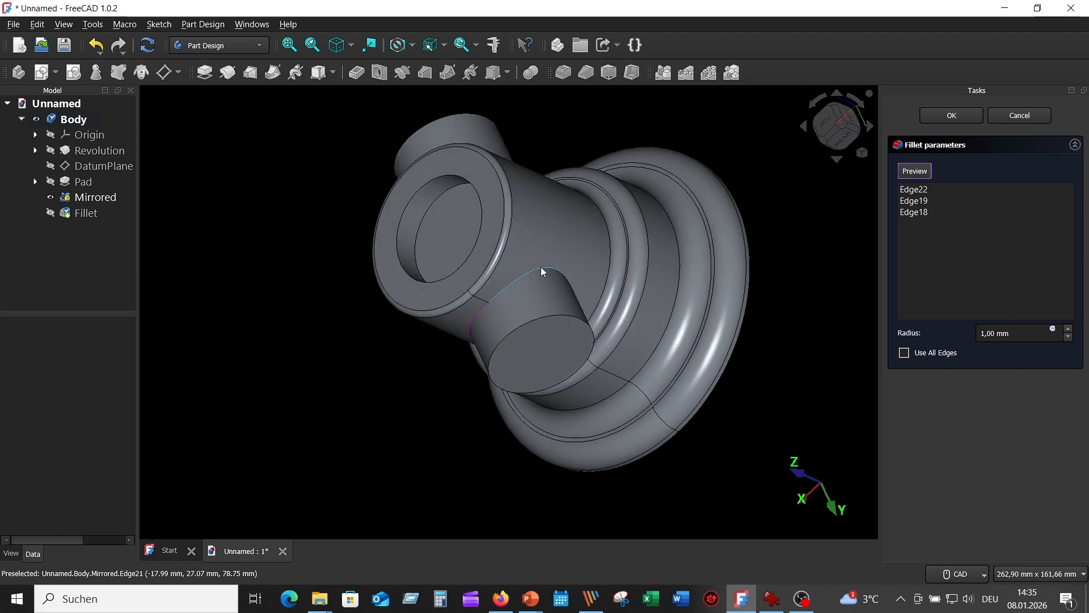
click(541, 270)
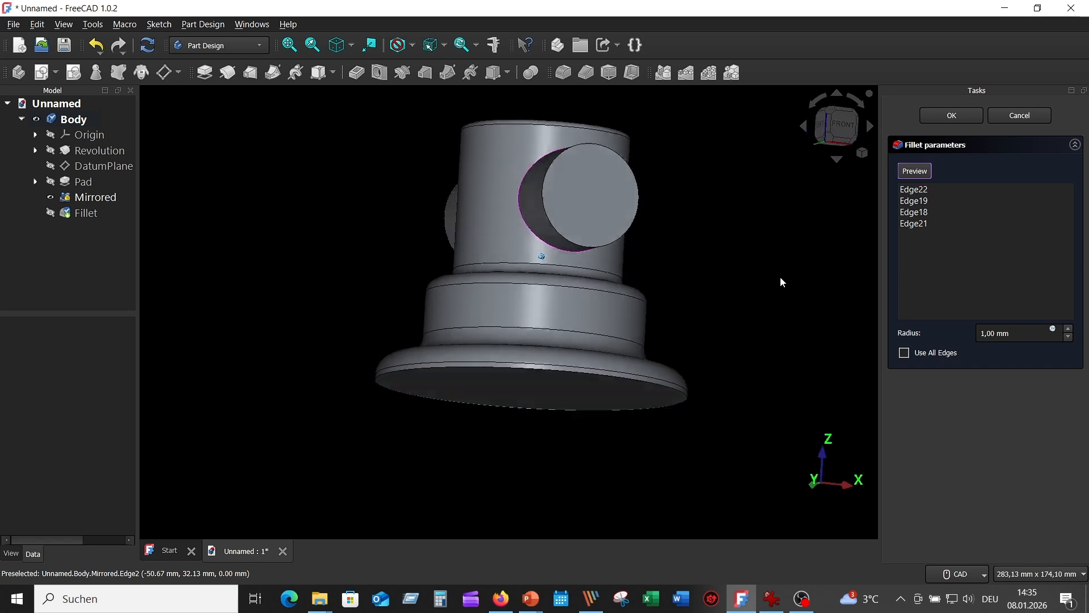
Set the radius of the tube junction fillet to 5 mm and apply it.
click(1069, 329)
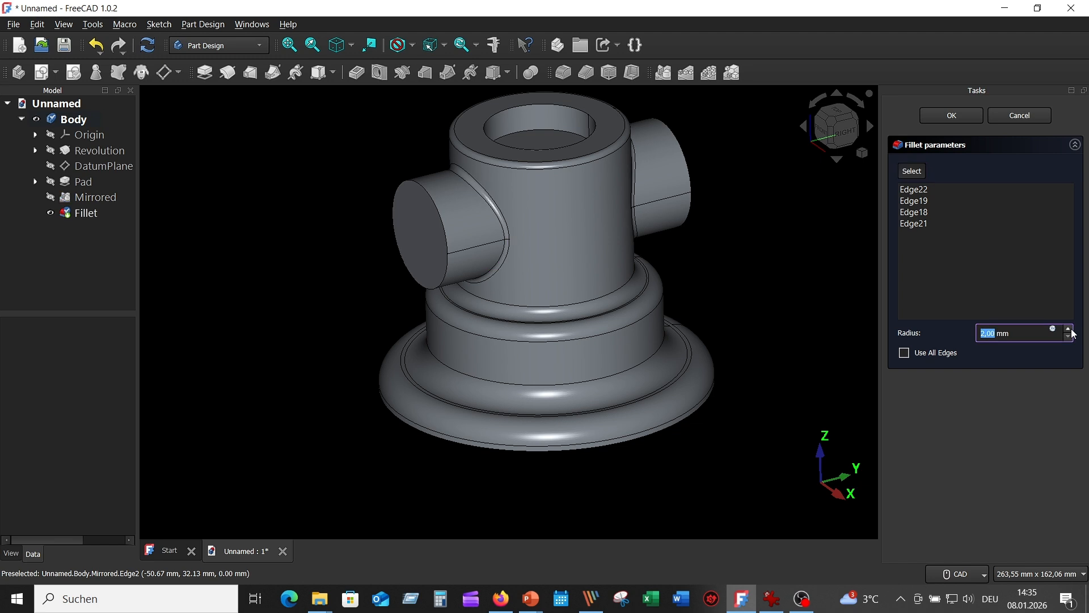
click(1070, 329)
click(1069, 330)
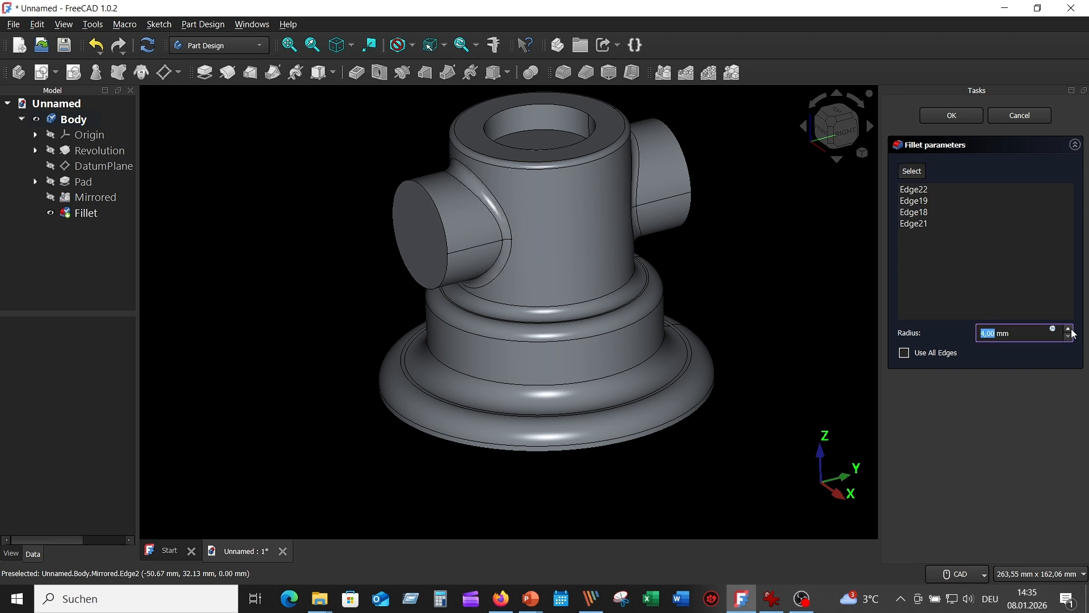
click(1069, 330)
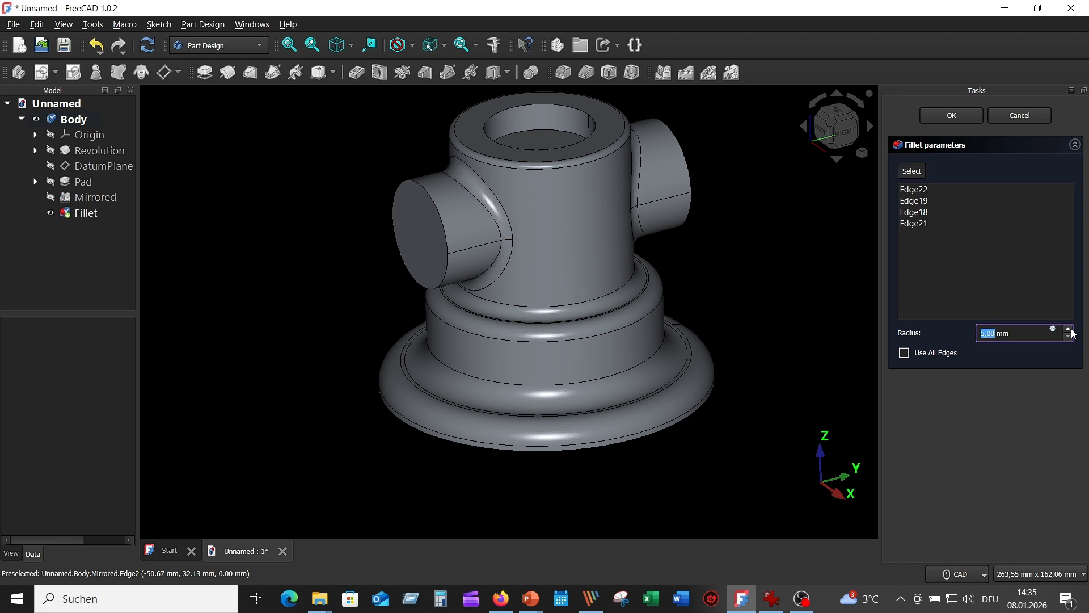
click(1036, 336)
middle_drag(693, 331, 726, 300)
key(0)
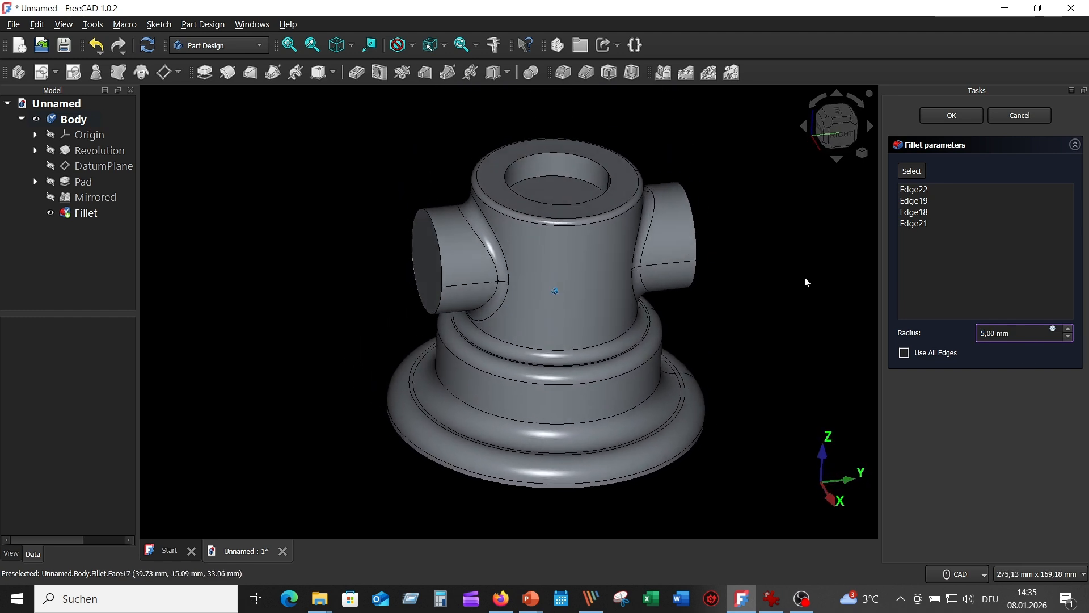
click(939, 215)
click(955, 116)
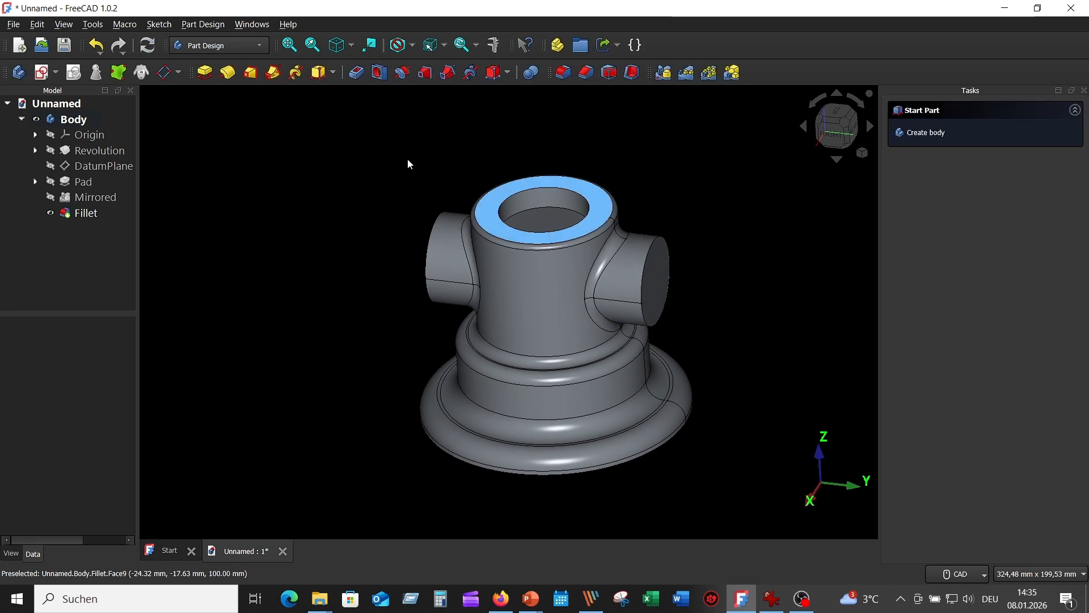
click(289, 44)
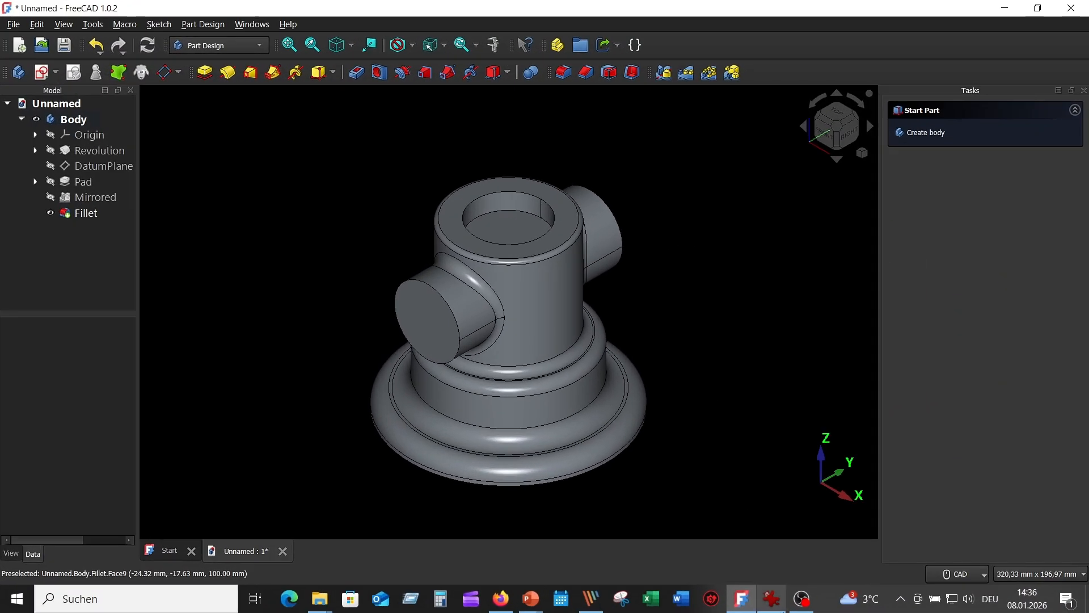
Hollow the body with a 1 mm inward Thickness, opening both side tube end faces and the flat underside of the base.
click(775, 599)
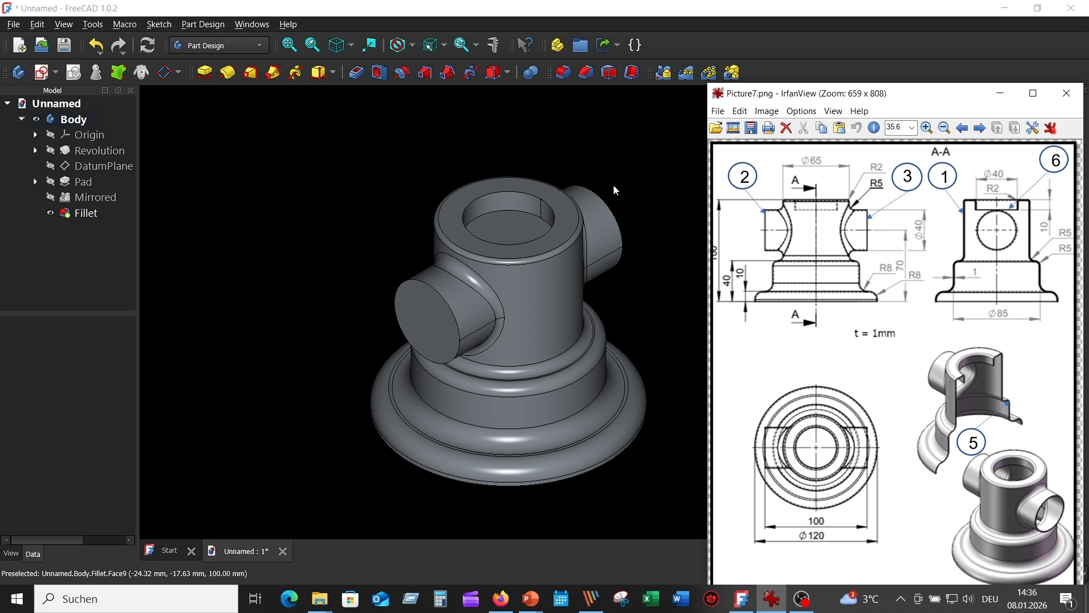
click(495, 133)
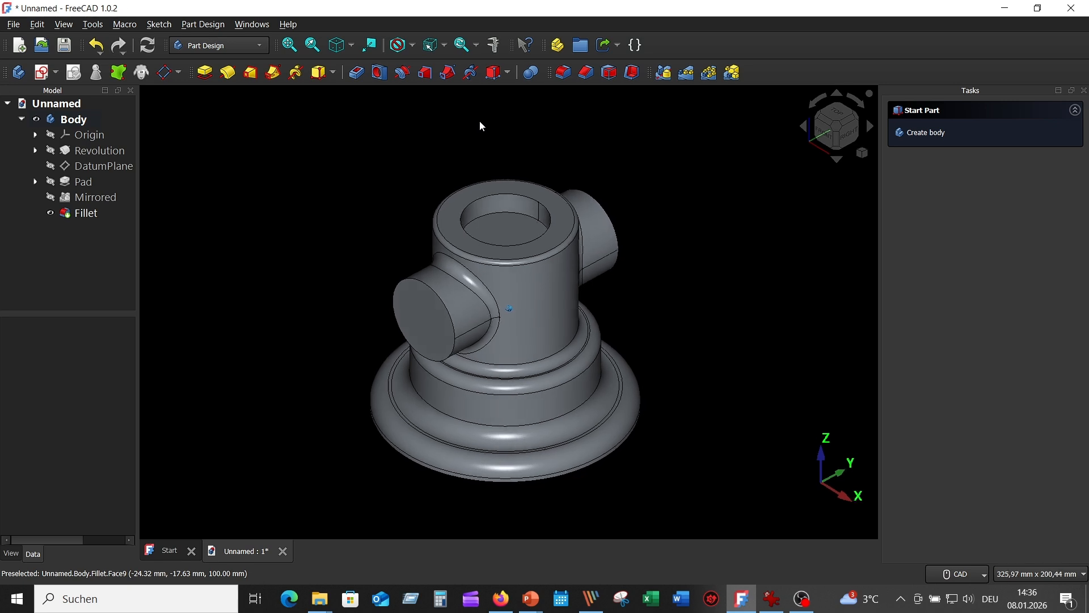
scroll(479, 120, up, 1)
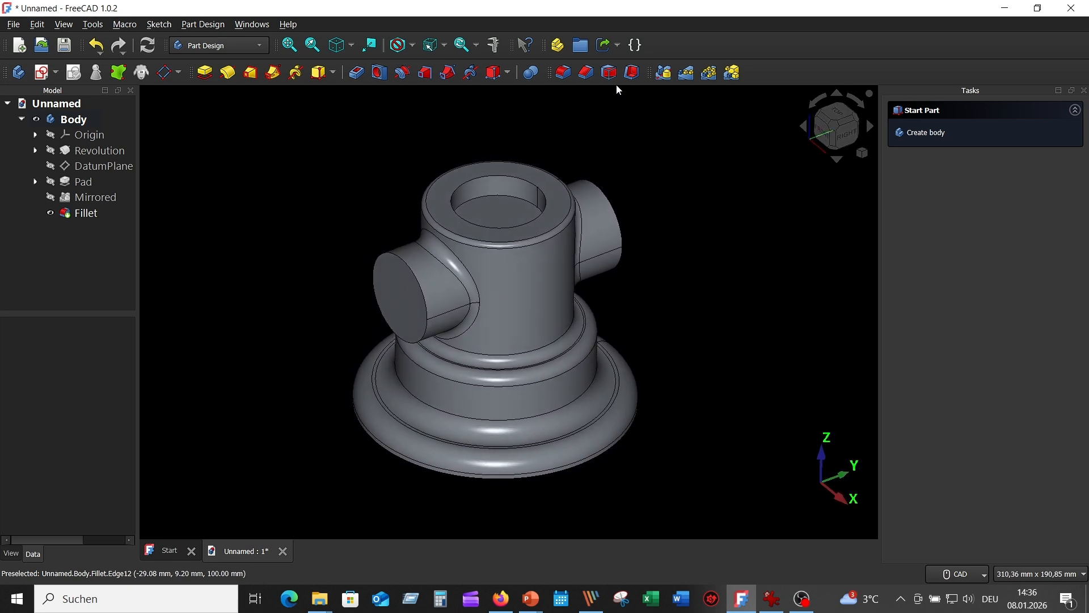
click(632, 72)
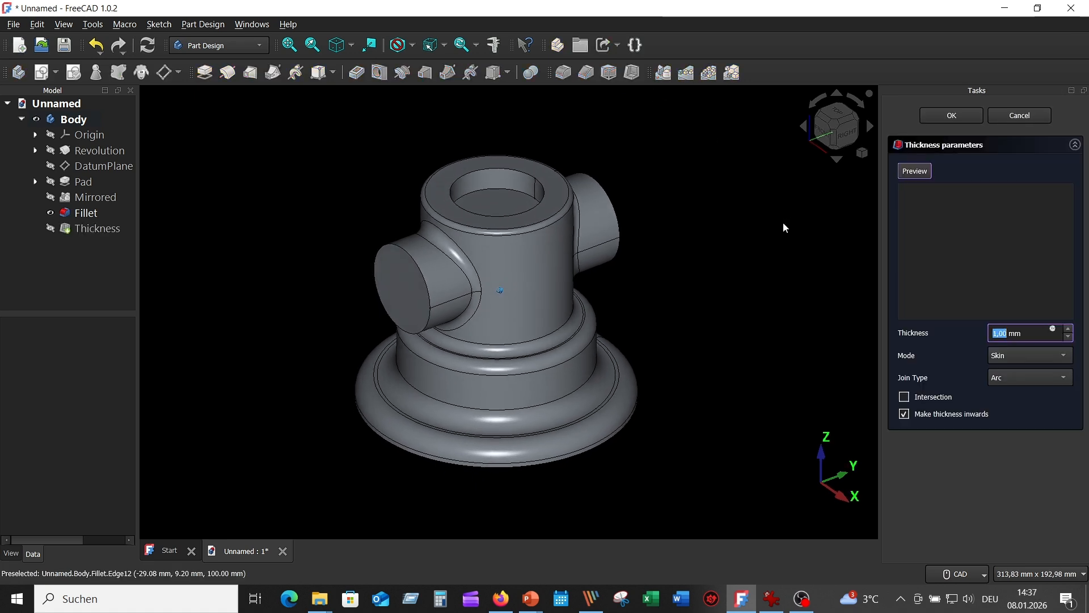
click(423, 270)
mouse_move(710, 365)
middle_down()
mouse_move(657, 409)
mouse_move(700, 276)
mouse_move(671, 207)
mouse_move(778, 312)
mouse_move(780, 382)
mouse_move(661, 442)
mouse_move(630, 428)
middle_up()
click(602, 199)
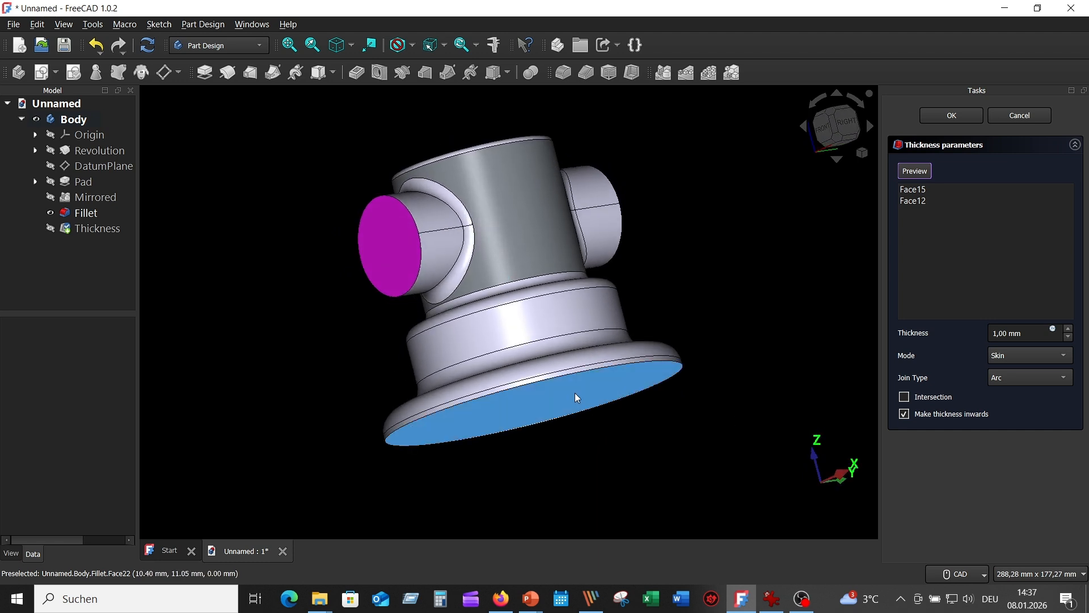
click(578, 397)
middle_drag(747, 397, 895, 330)
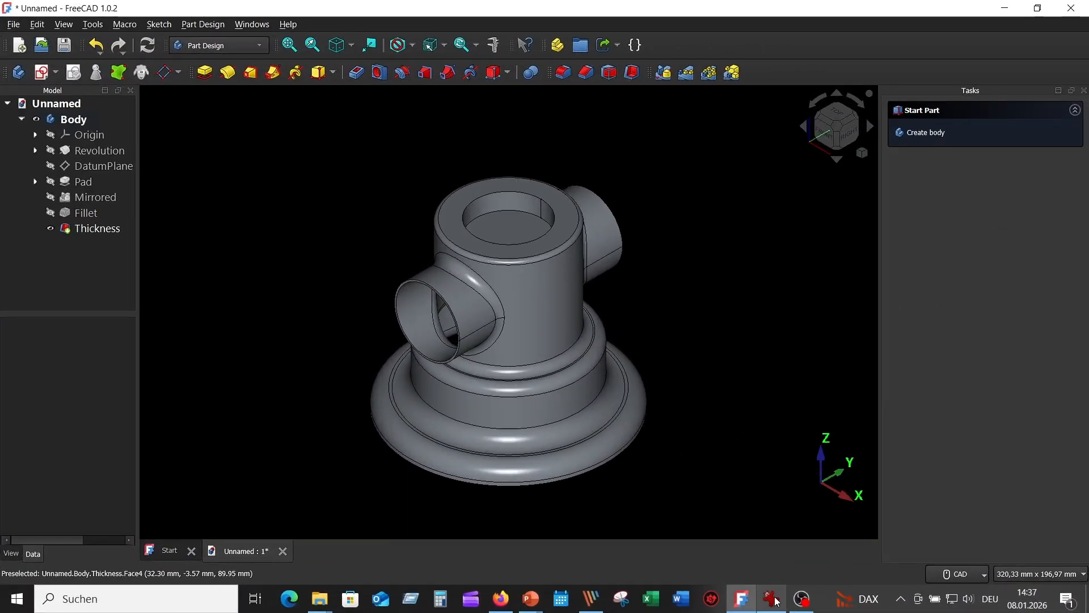
Cut a 40 mm diameter Through all hole in the circular floor face of the top recess.
mouse_move(775, 594)
click(737, 514)
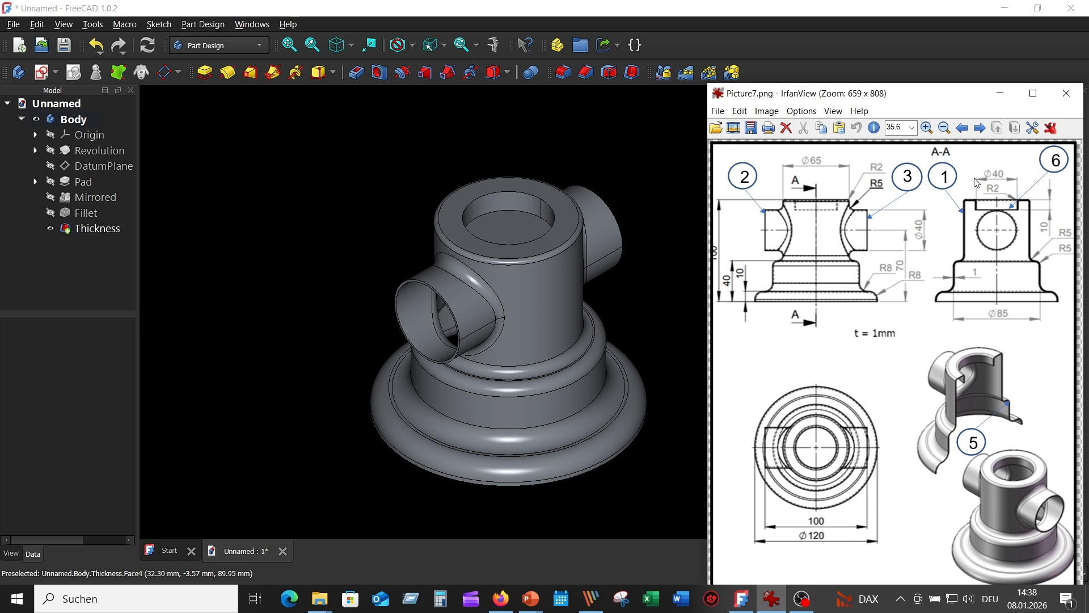
click(647, 138)
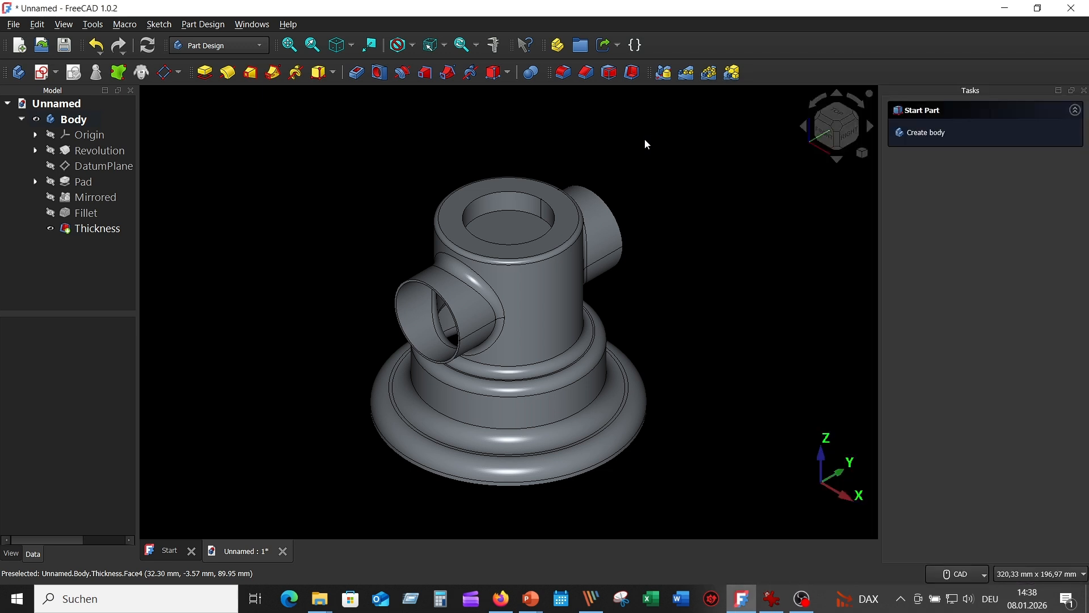
middle_drag(640, 138, 612, 154)
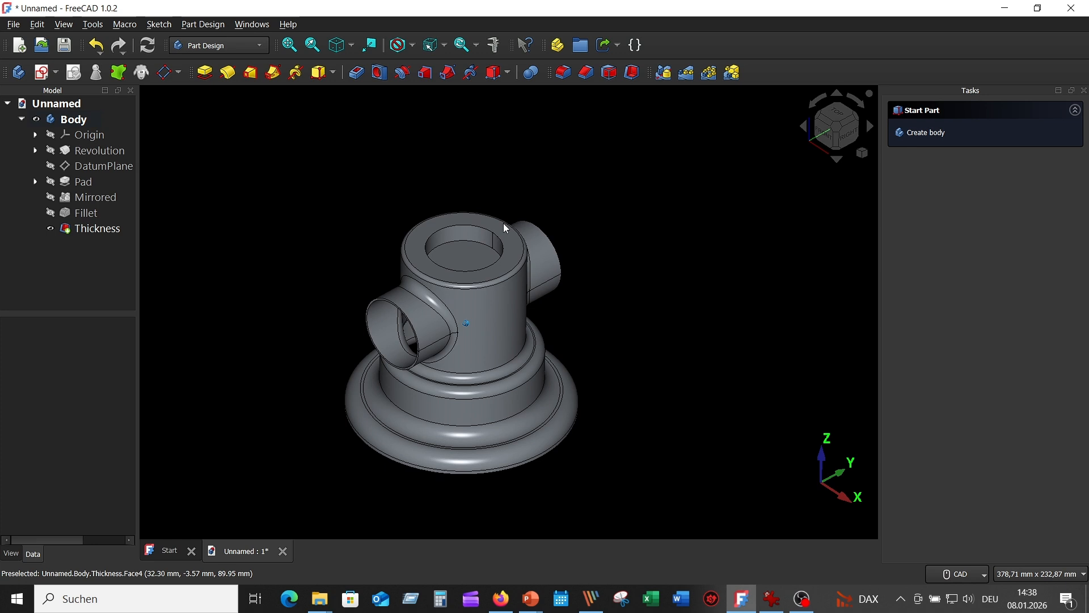
click(463, 263)
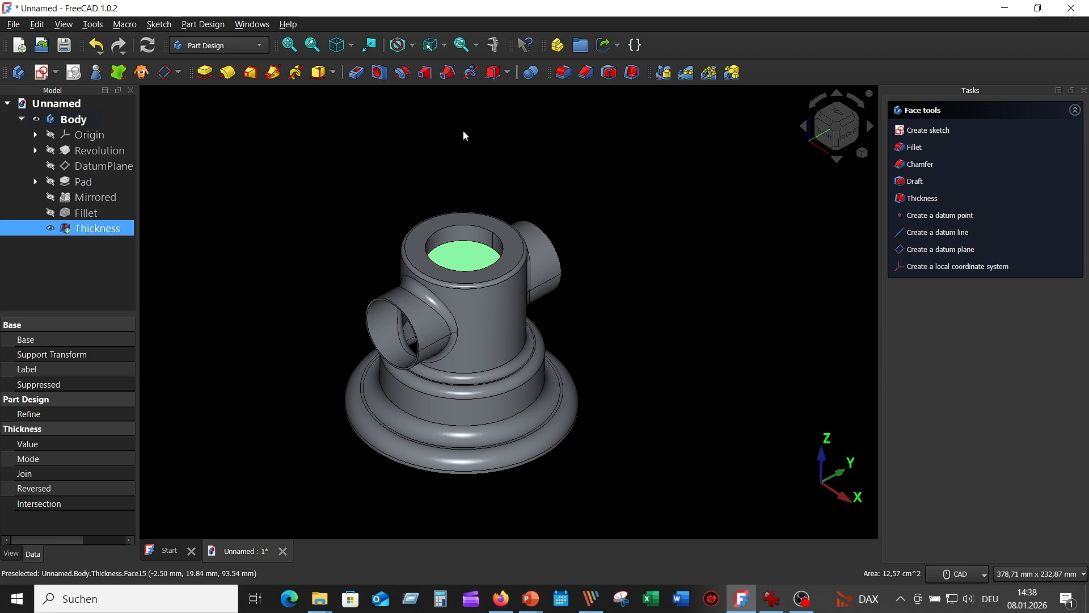
click(382, 73)
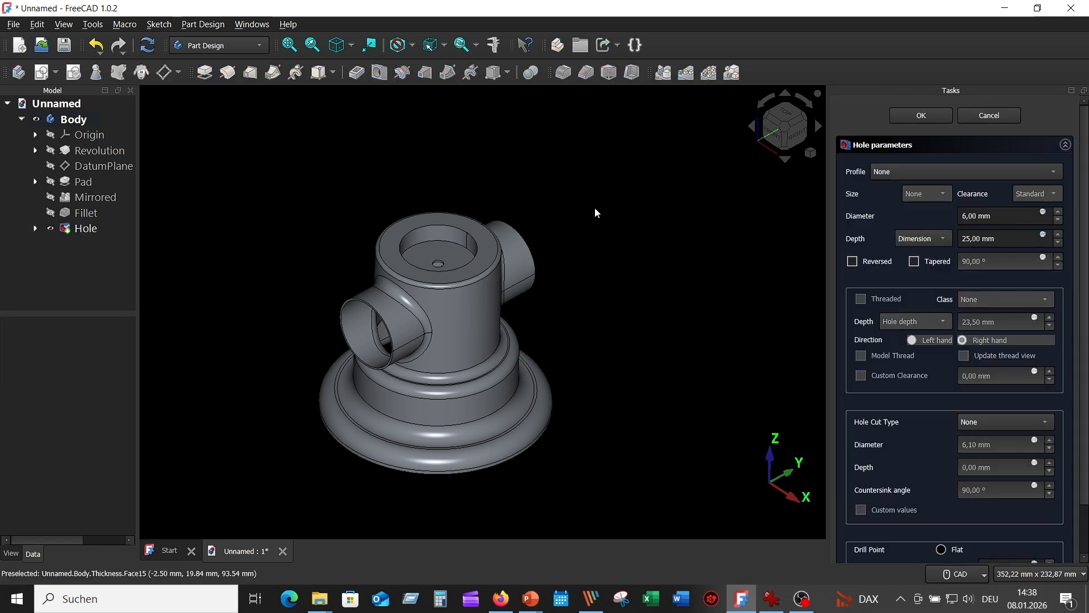
middle_drag(595, 207, 662, 217)
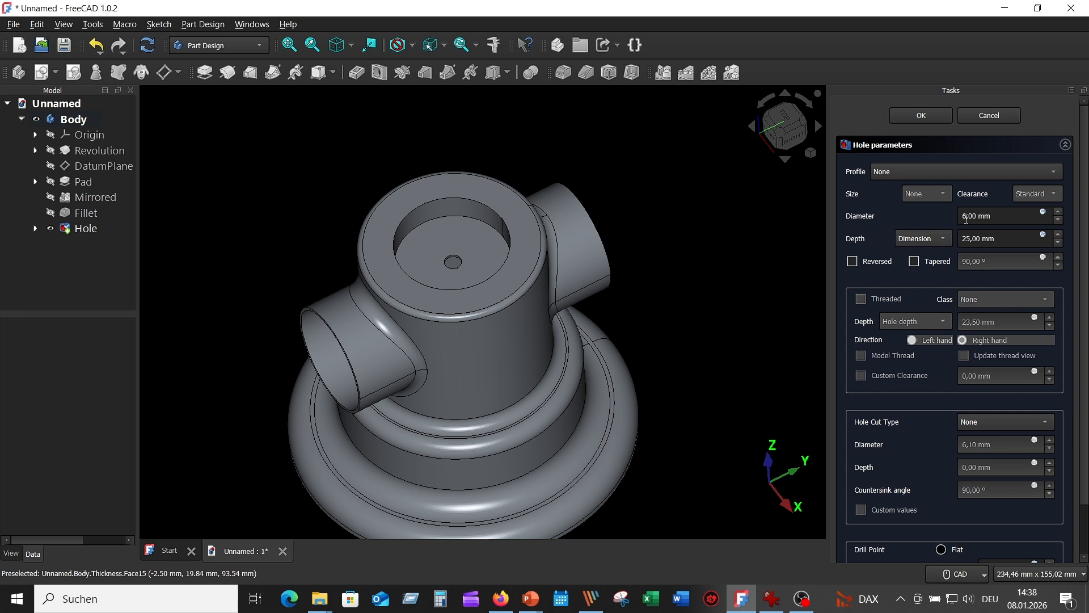
double_click(966, 216)
text(40)
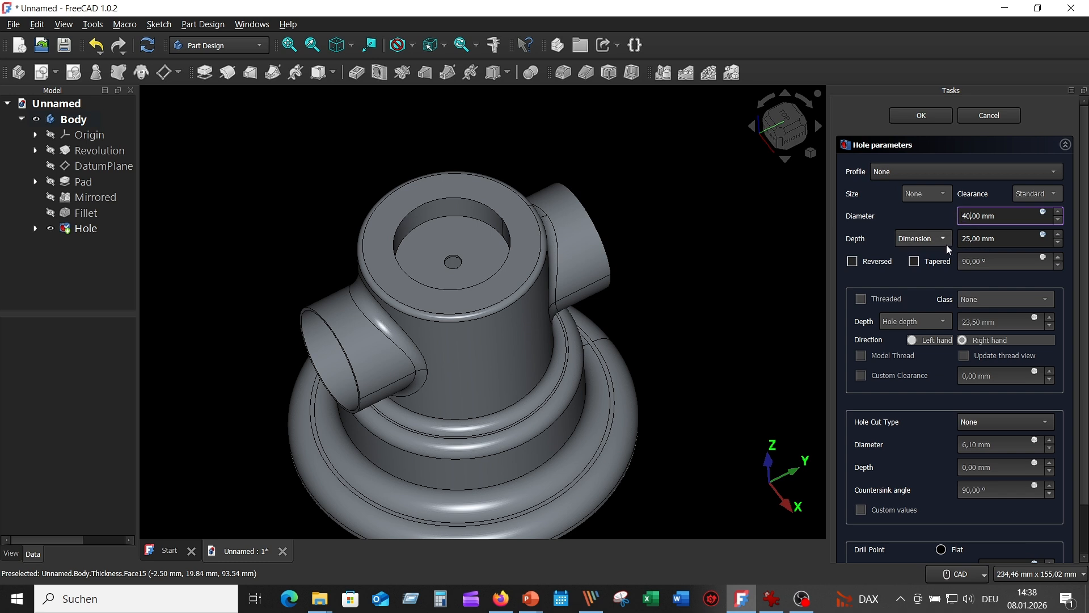
click(942, 243)
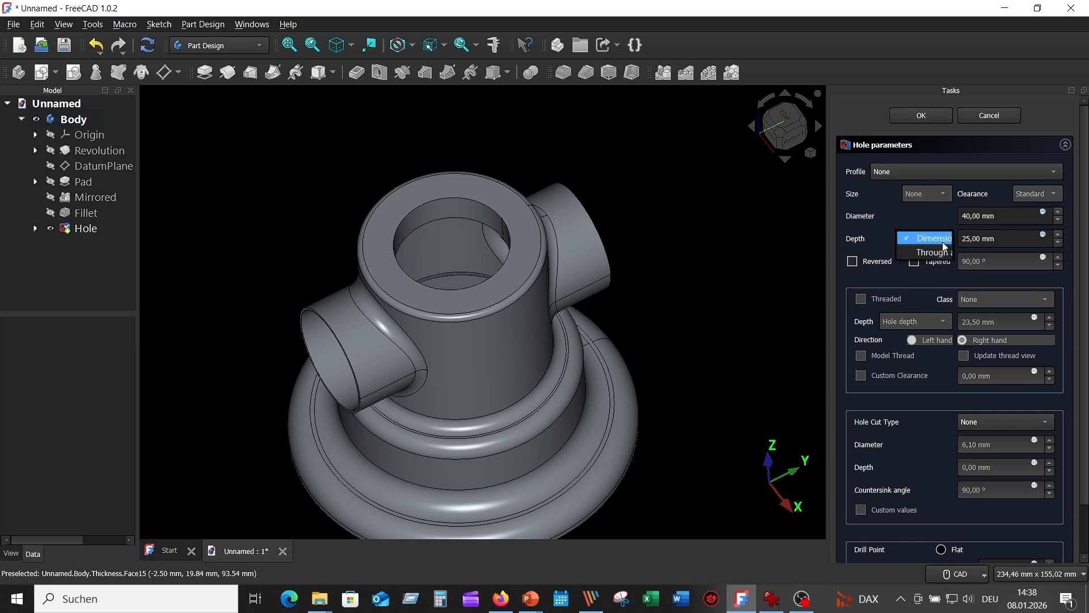
click(928, 255)
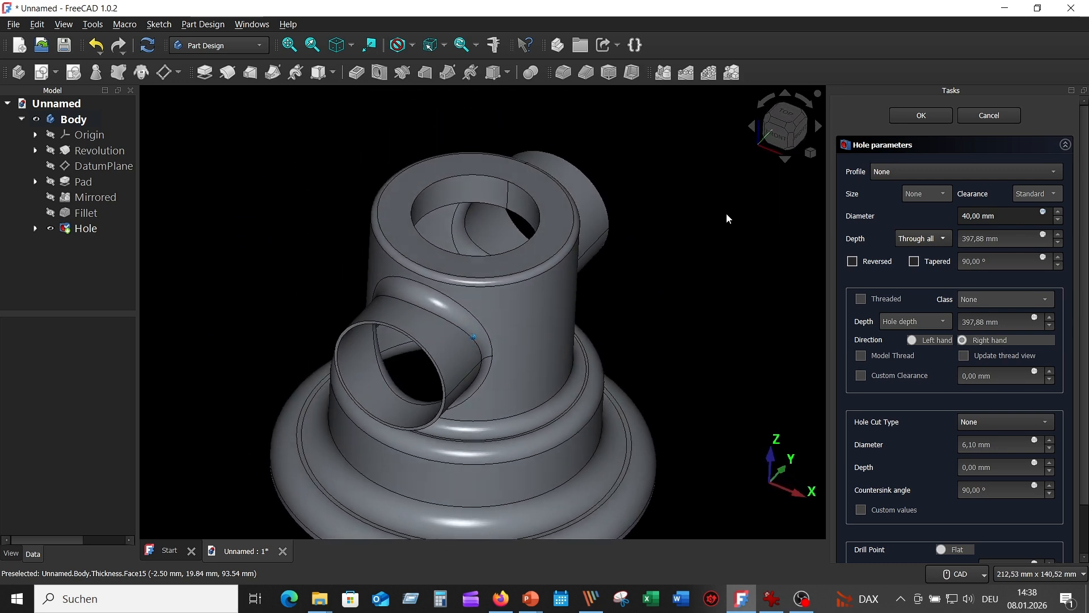
click(929, 114)
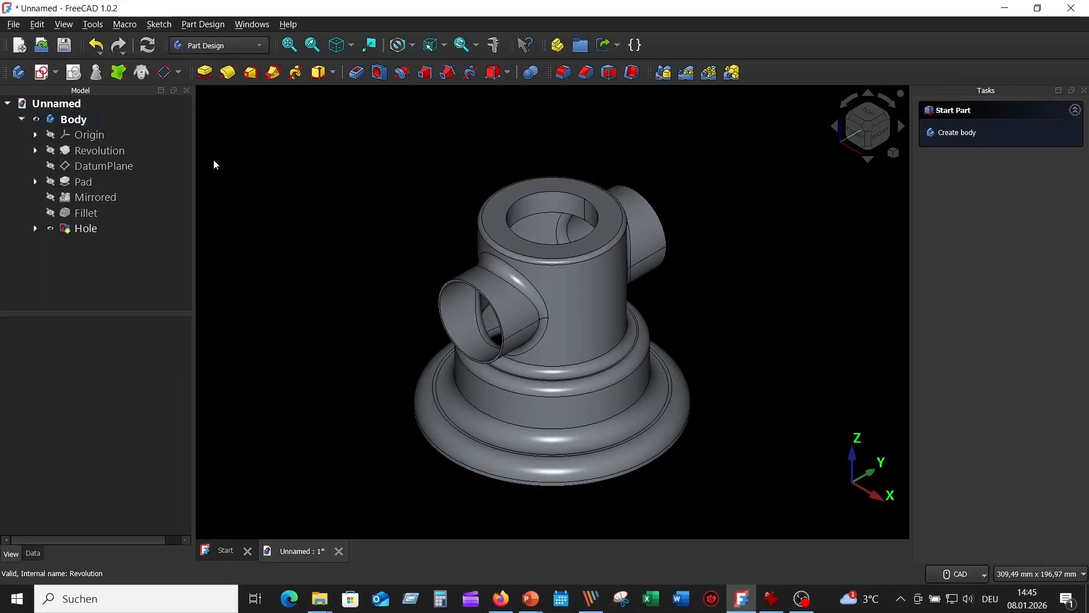
Section the view of the finished part with a clipping plane in X at offset 0 to inspect its interior.
click(100, 229)
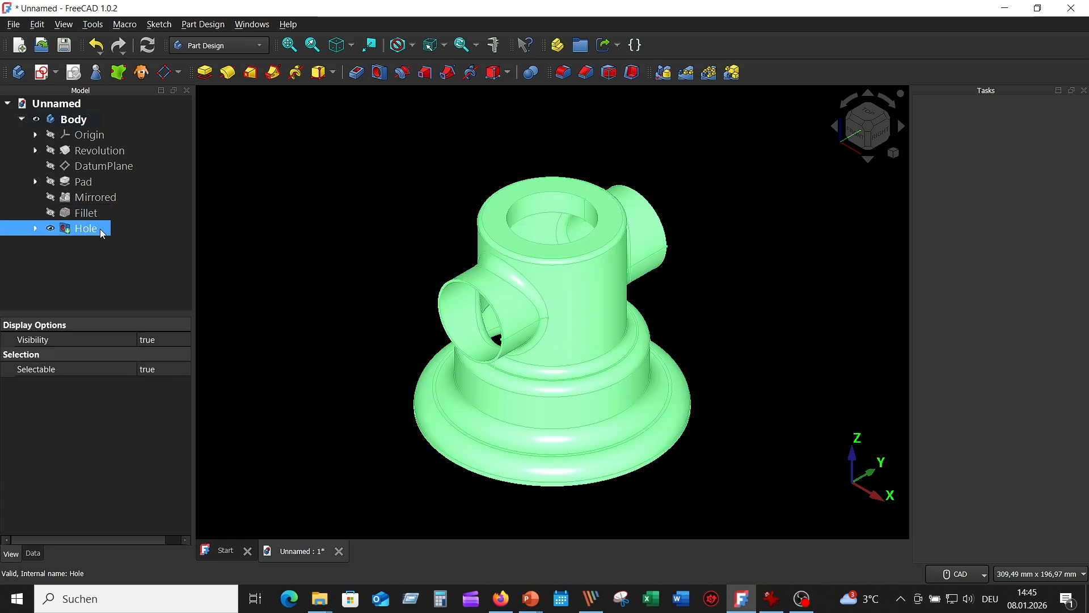
click(64, 24)
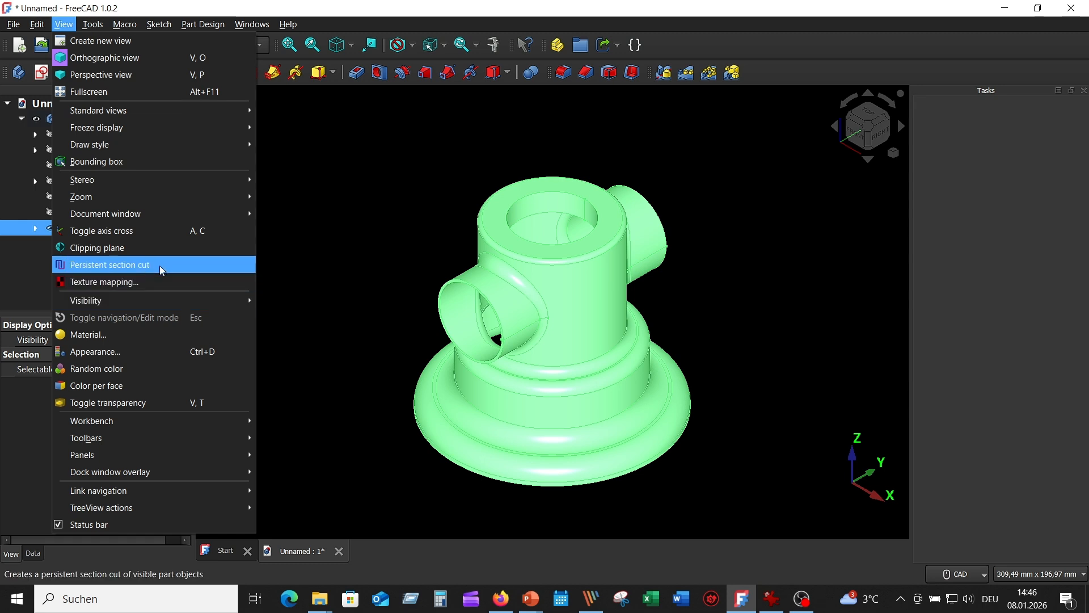
click(146, 249)
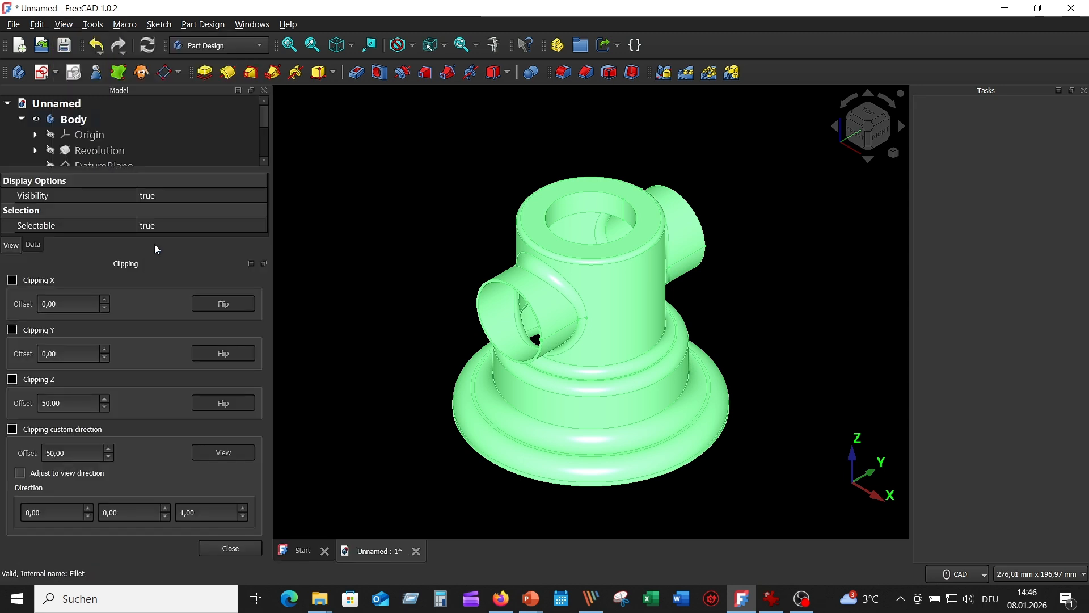
click(13, 281)
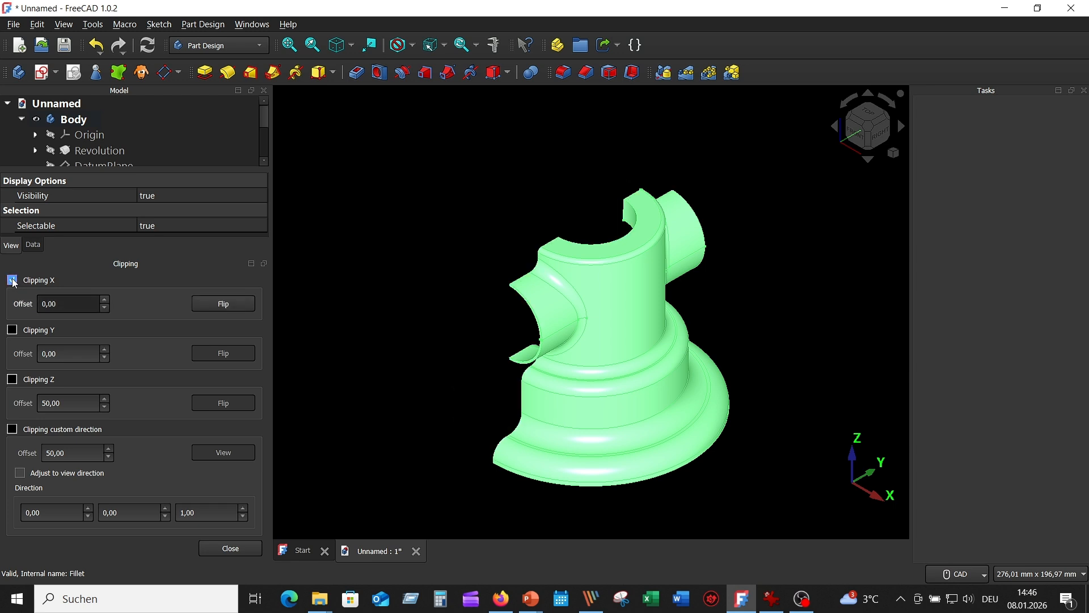
click(459, 299)
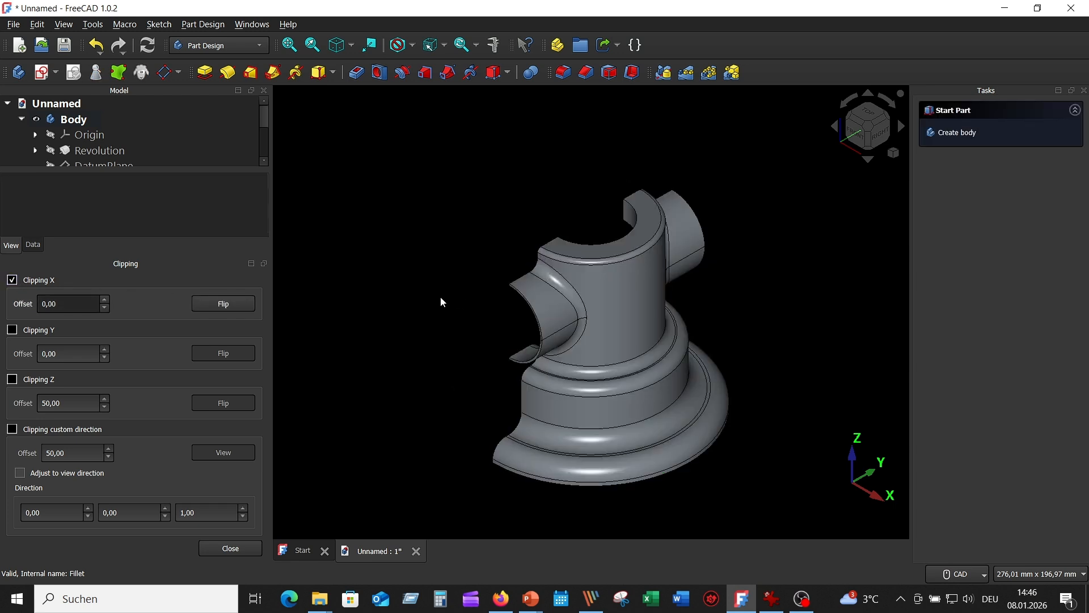
Flip the X clipping to view the opposite half, flip it back, and turn clipping off to show the whole part.
click(236, 304)
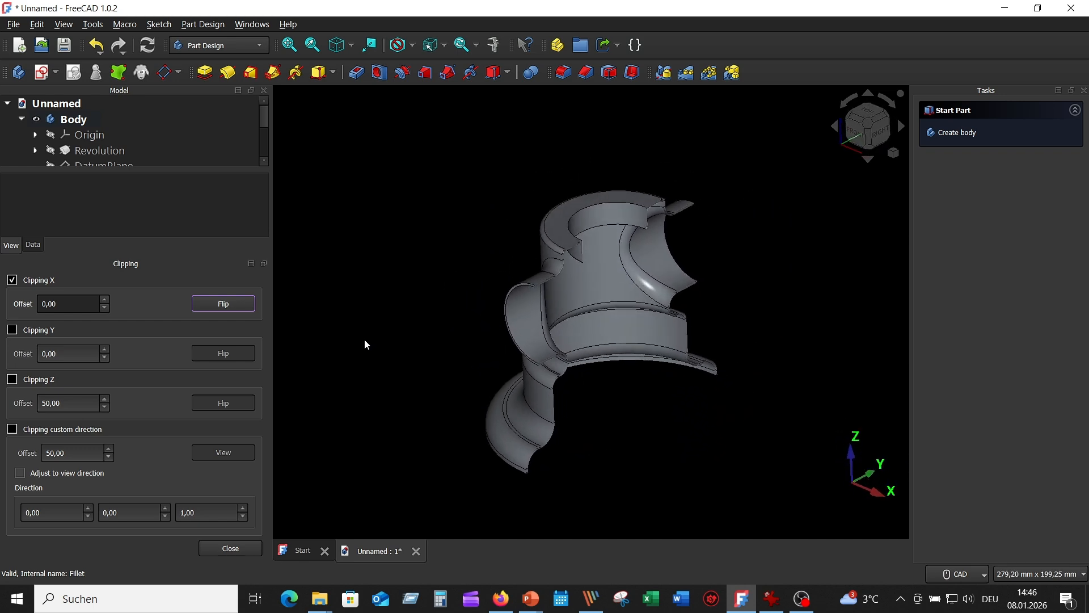
click(221, 309)
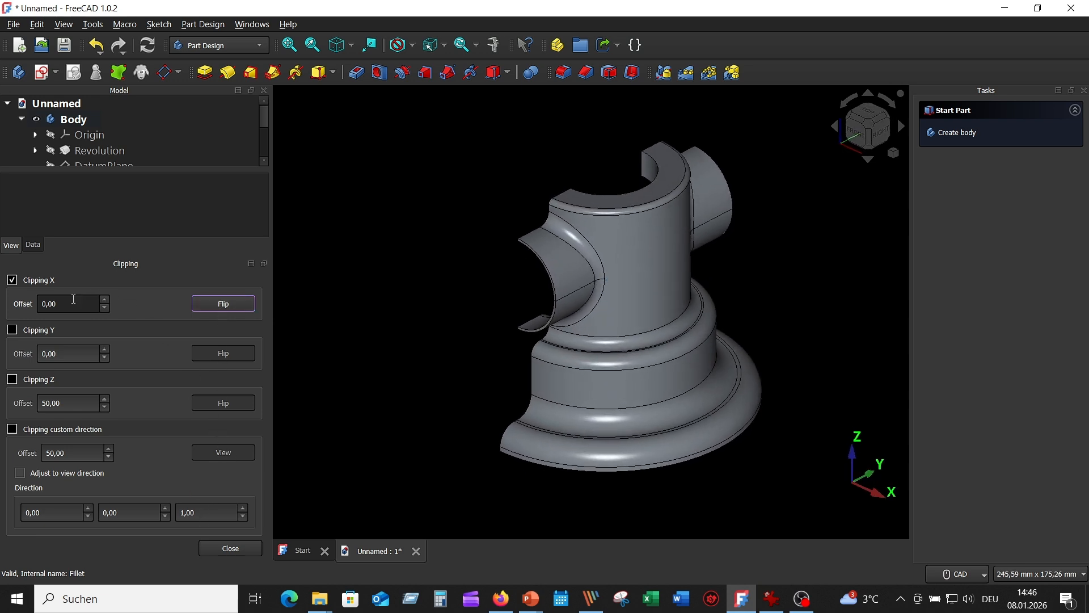
click(20, 281)
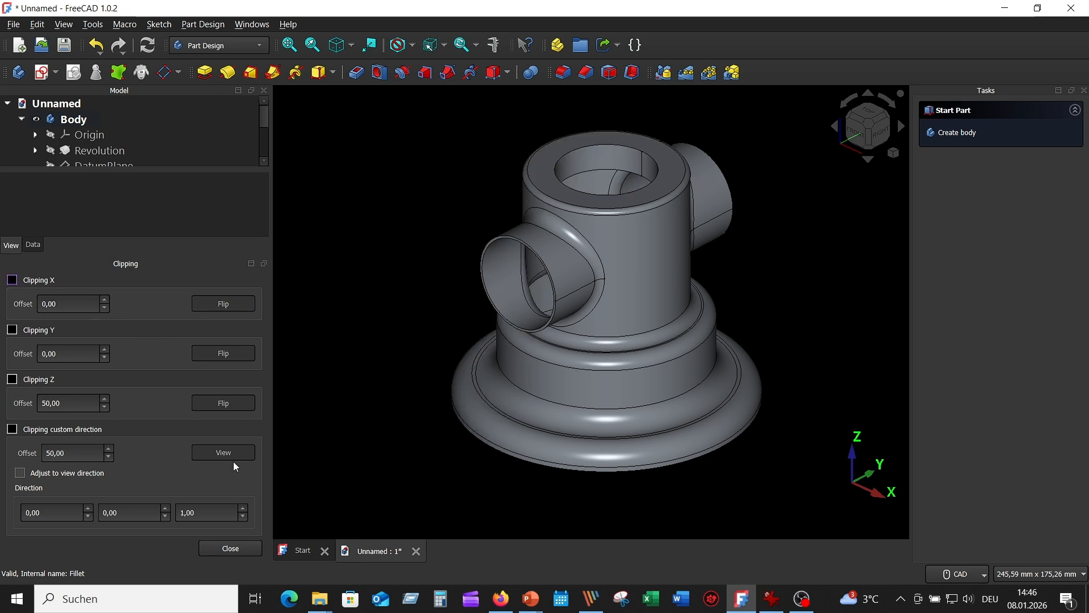
click(226, 549)
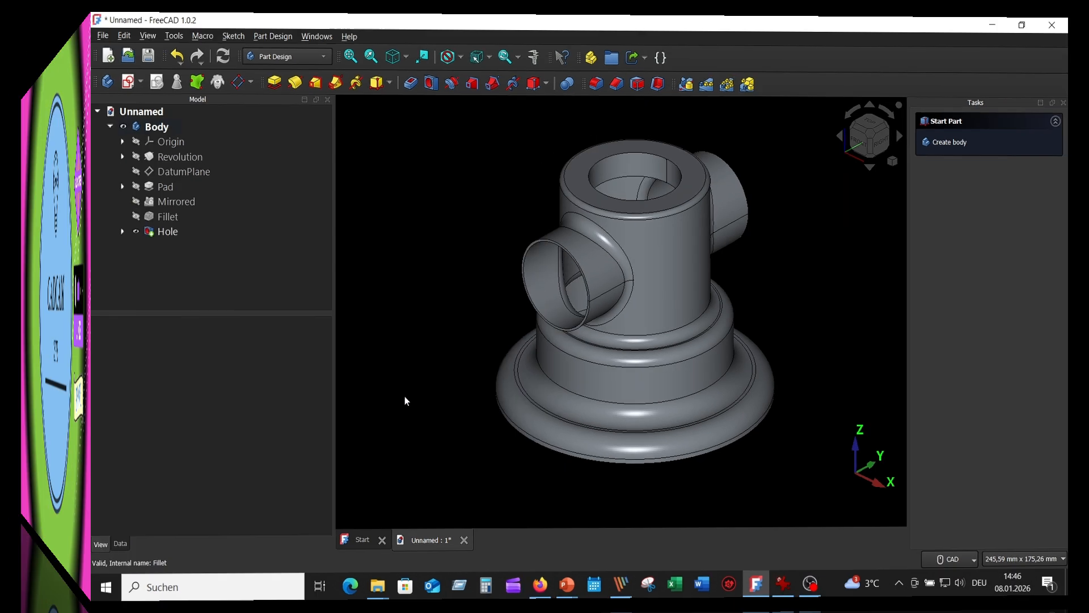